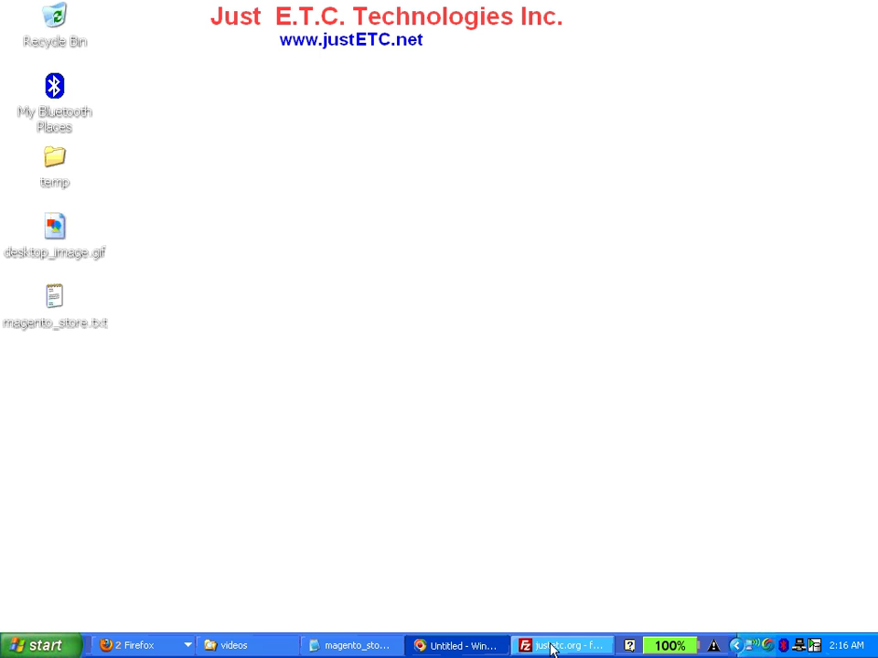
Switch to FileZilla and examine the remote mall folder's contents, including the electronics folder, index.php and .htaccess
left_click(560, 645)
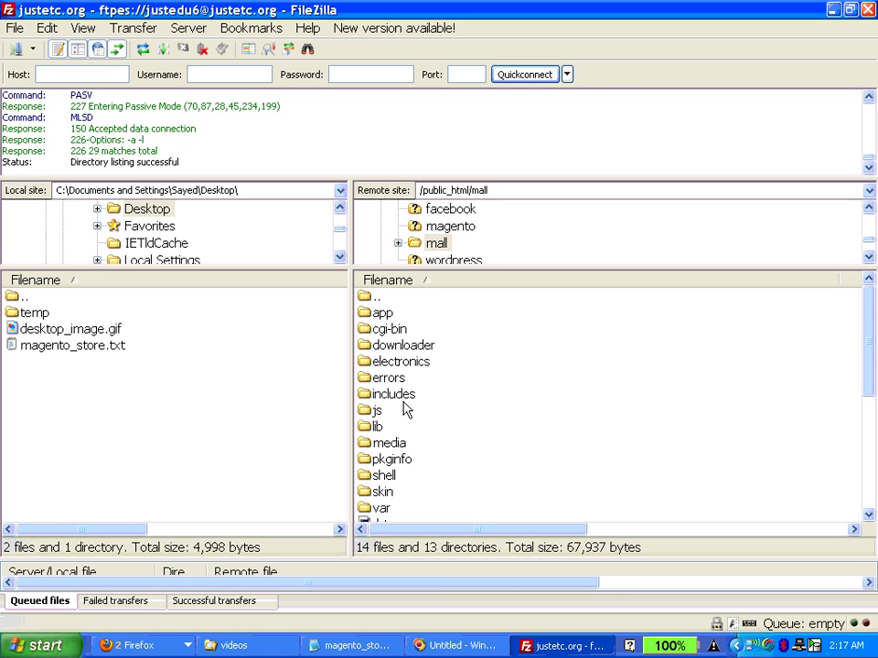
left_click(401, 365)
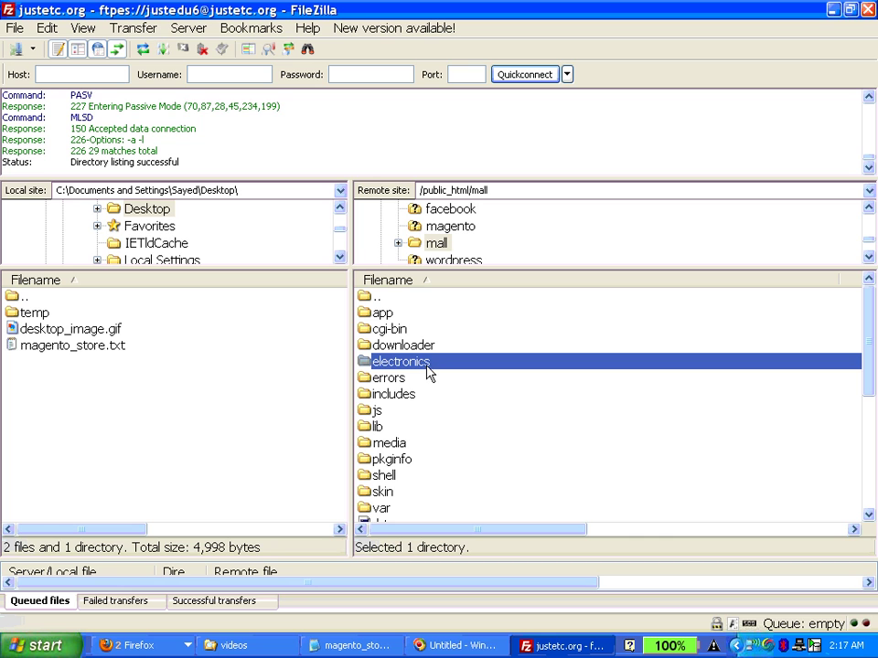
left_click(427, 366)
left_click(437, 331)
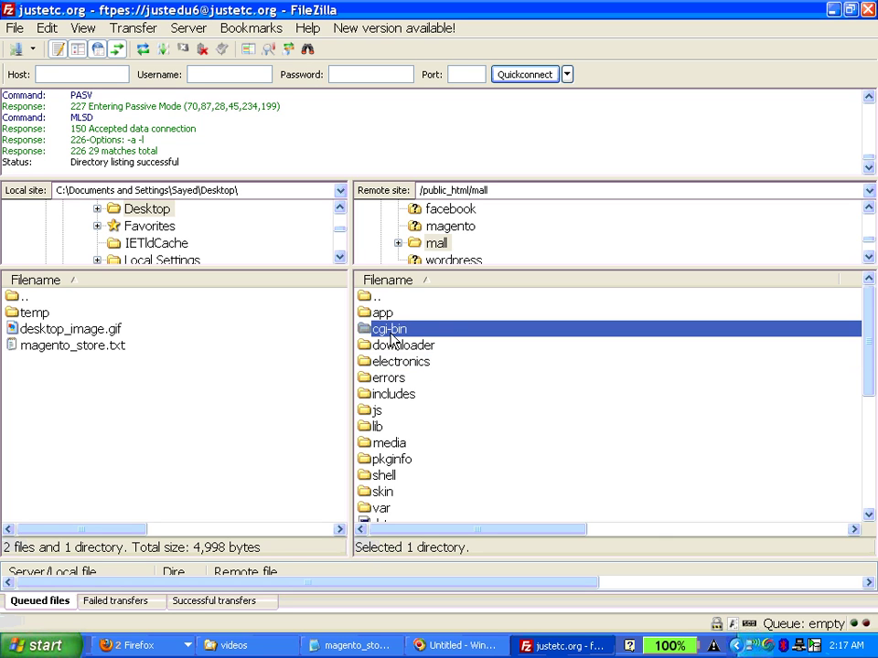
left_click(389, 394)
scroll(390, 396, "down", 5)
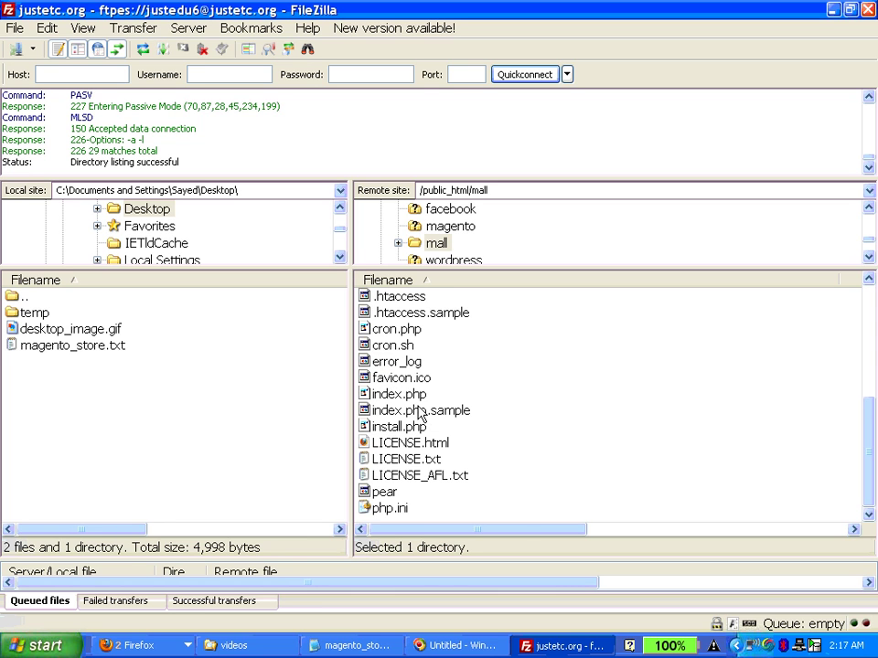
key("i")
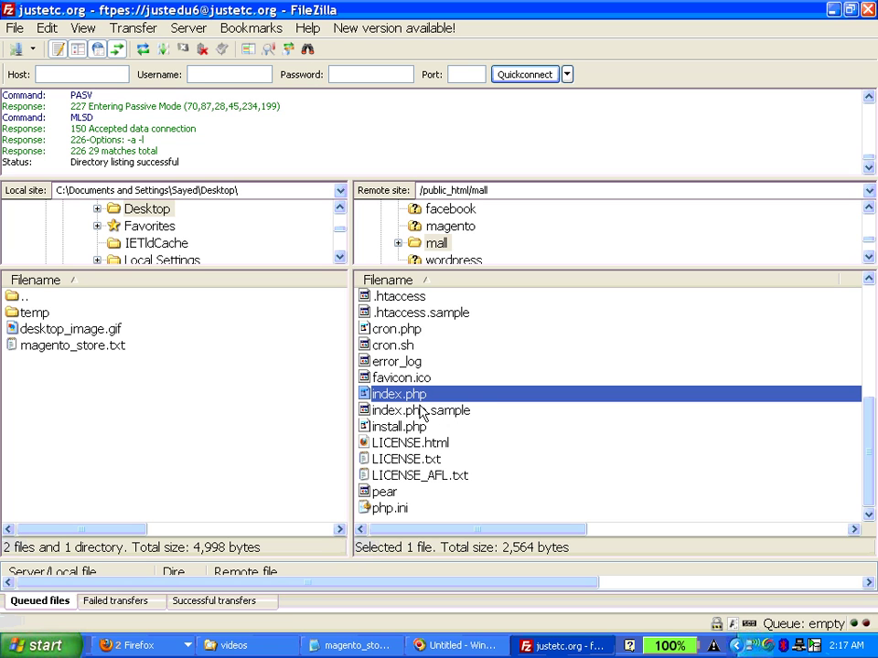
left_click(398, 305)
scroll(389, 358, "up", 5)
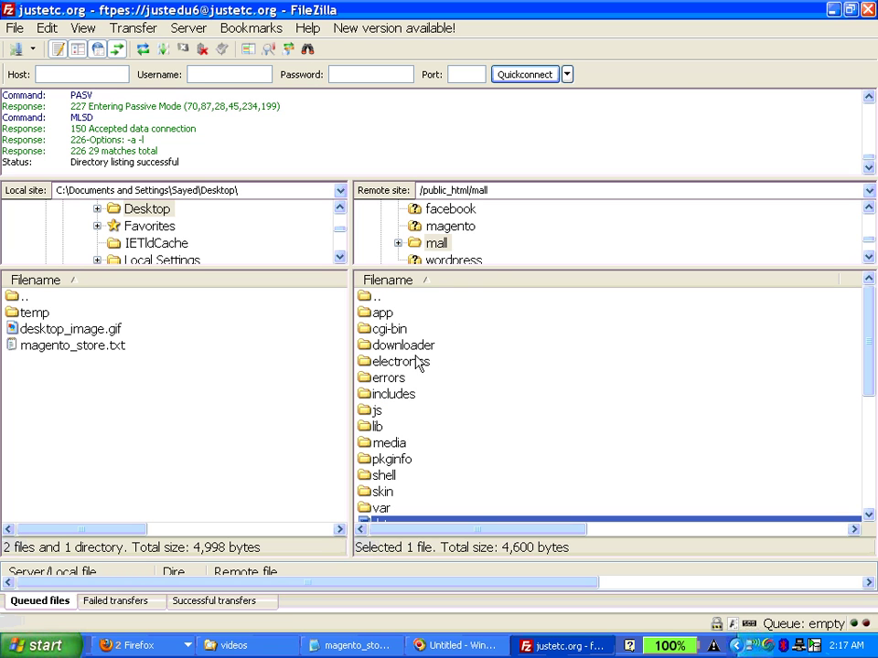
Go into the remote electronics folder and open its index.php for viewing and editing
left_click(416, 364)
key("Return")
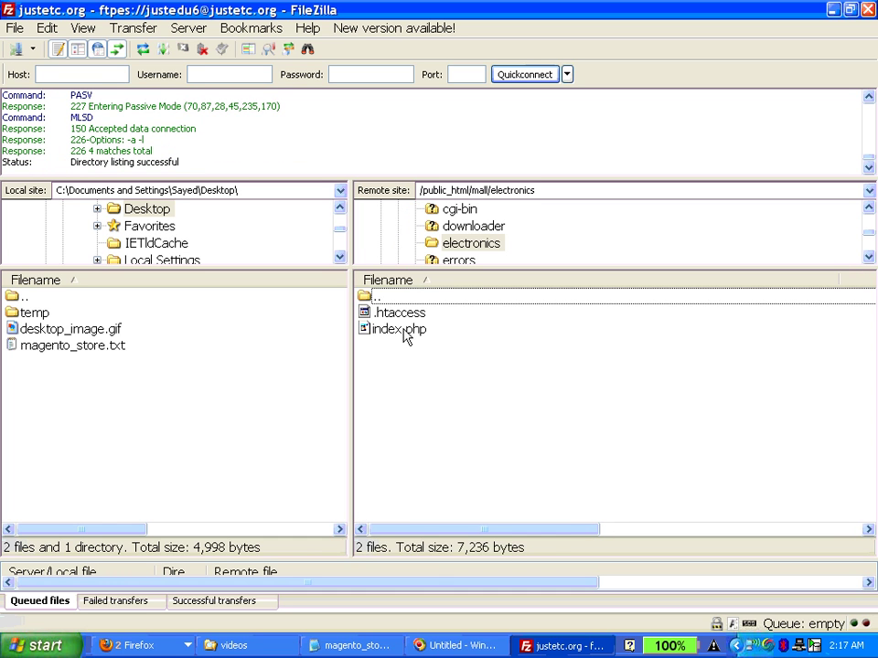
left_click(400, 330)
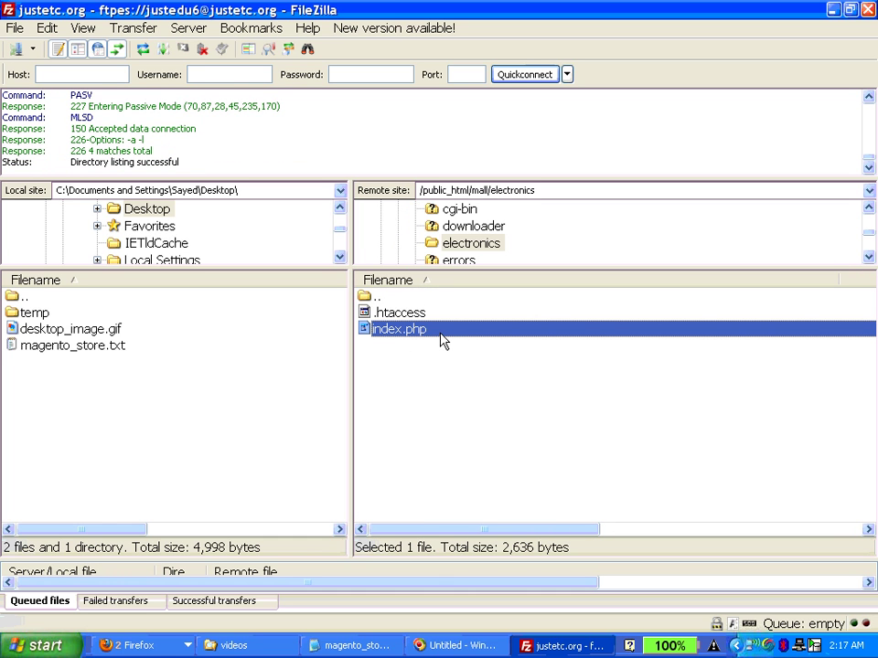
right_click(438, 335)
left_click(503, 383)
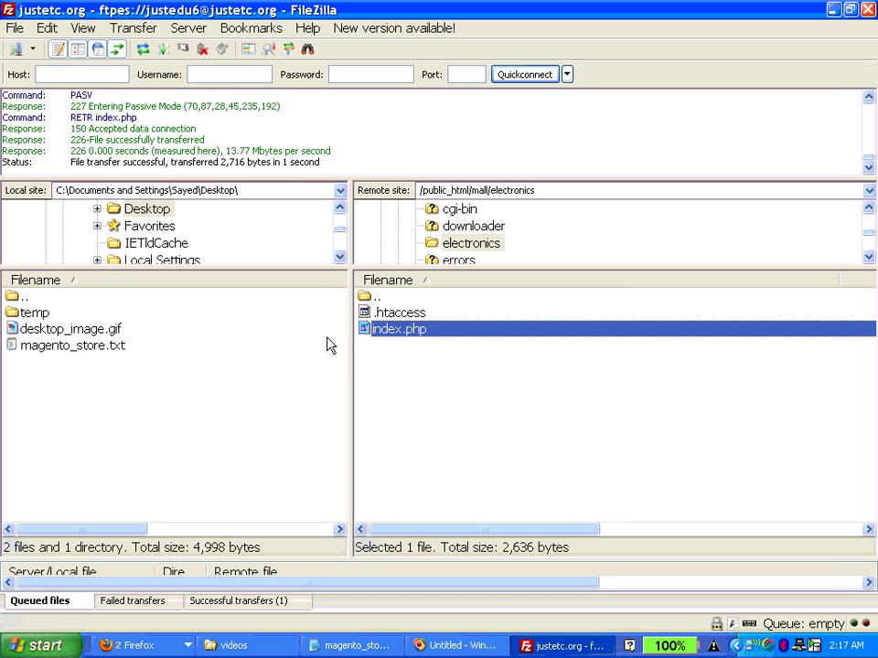
Examine the commented and active $mageFilename lines in index.php, restoring the WordPad window to a smaller size over FileZilla
scroll(225, 280, "down", 5)
scroll(329, 311, "down", 2)
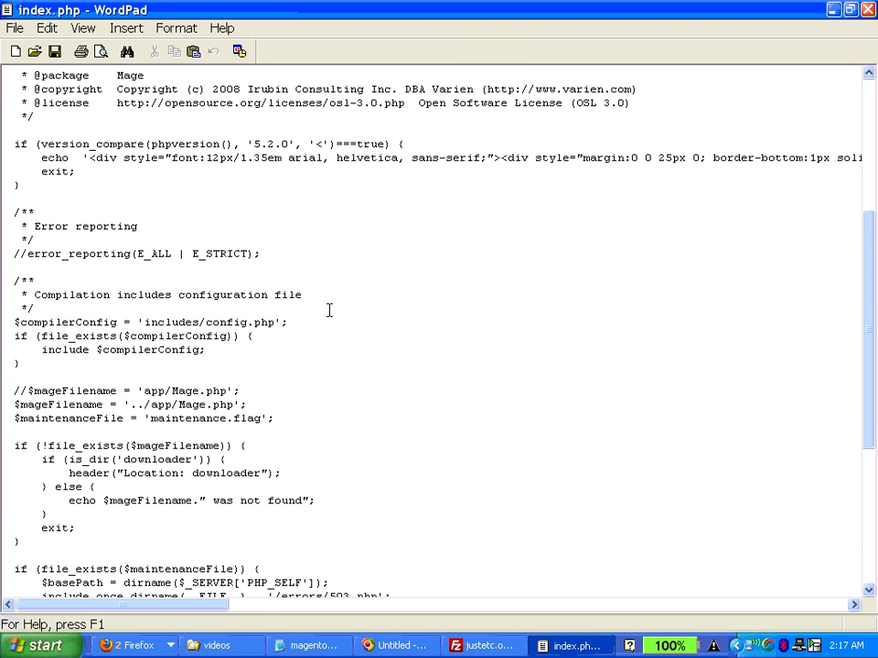
scroll(330, 311, "down", 3)
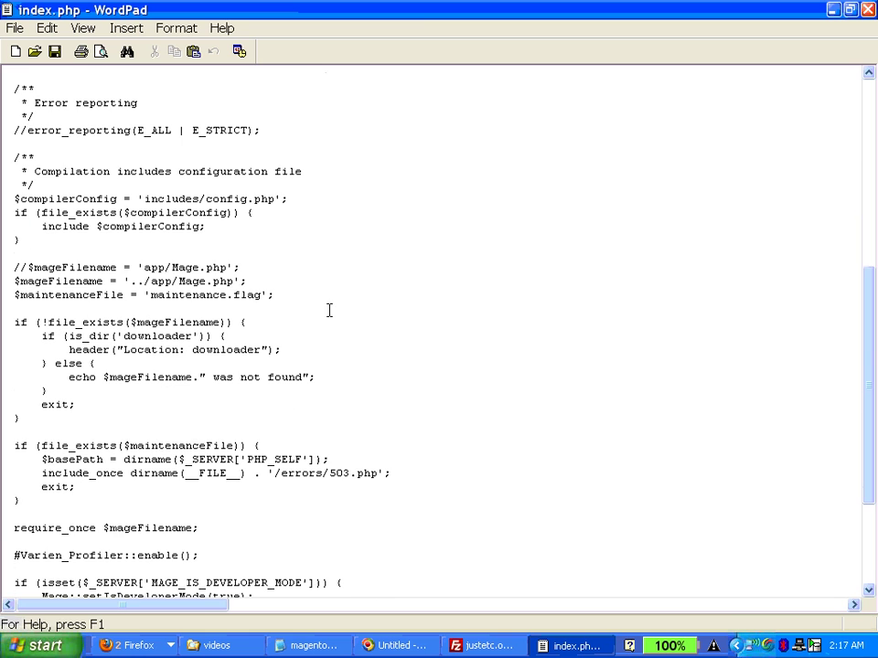
left_click_drag(125, 280, 249, 281)
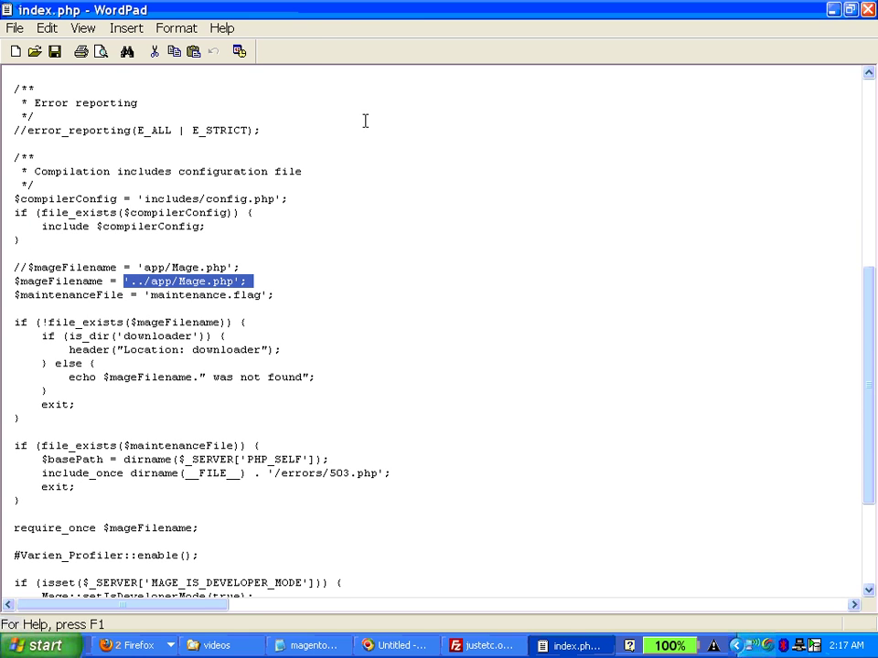
double_click(320, 16)
left_click_drag(355, 41, 484, 265)
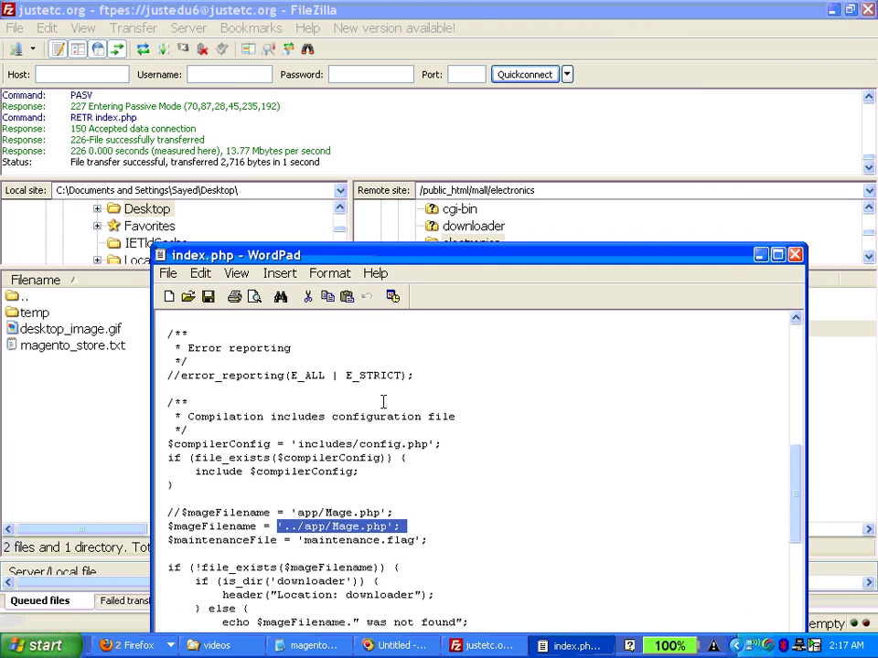
left_click(324, 513)
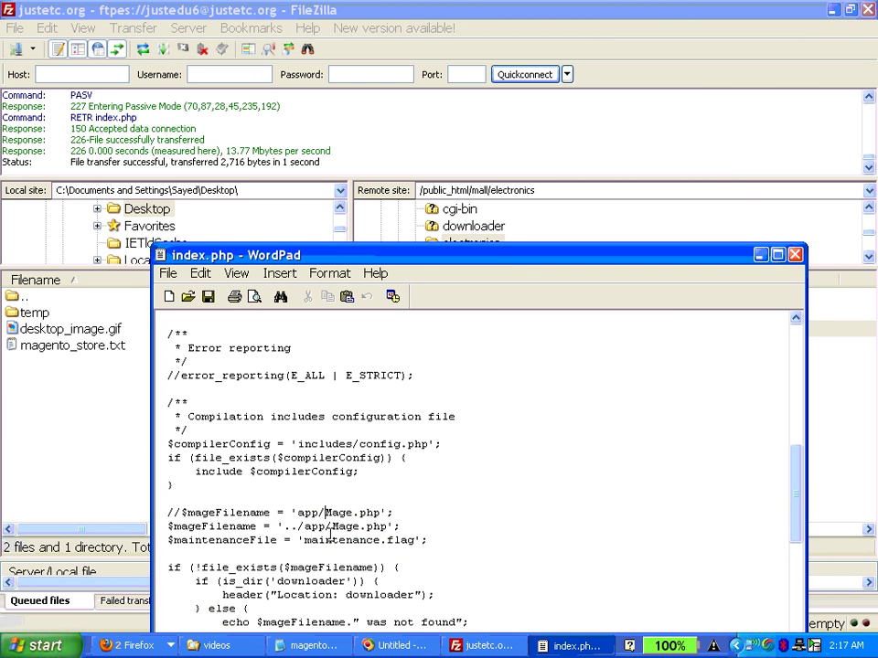
left_click_drag(180, 513, 393, 513)
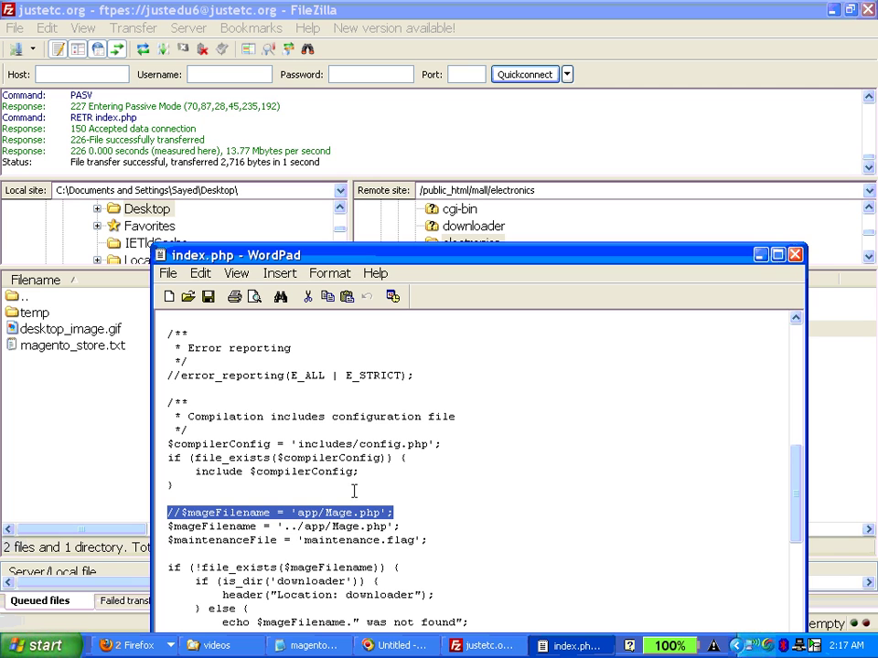
left_click(227, 523)
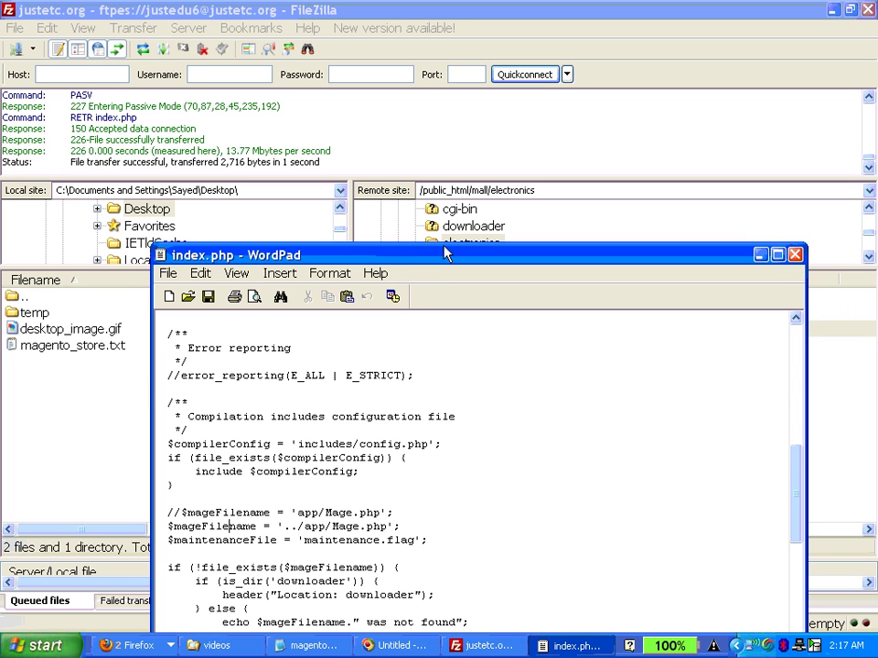
Return to FileZilla, go up to the mall folder and locate Mage.php inside its app folder
left_click_drag(445, 253, 445, 337)
double_click(285, 609)
left_click(382, 304)
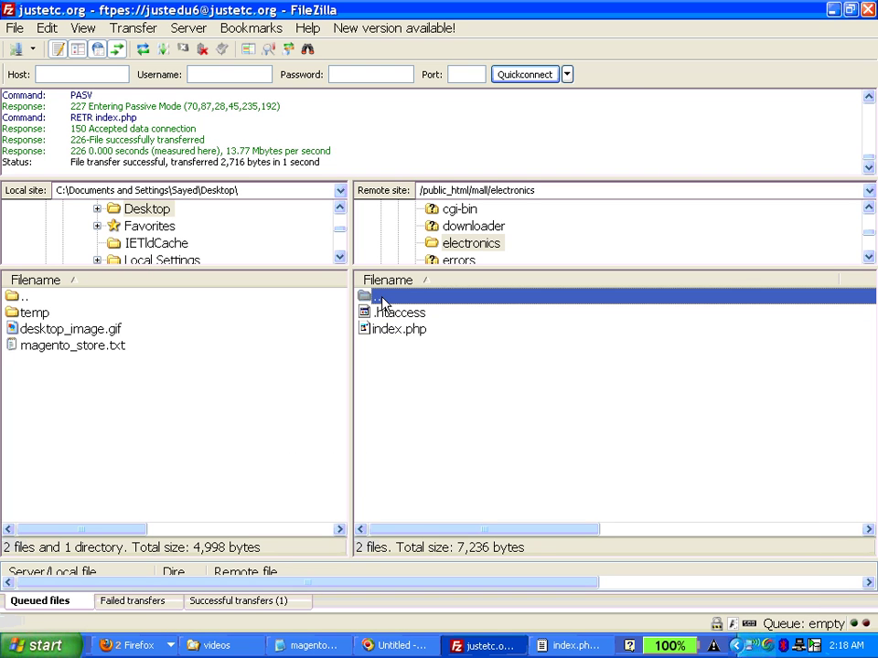
double_click(382, 304)
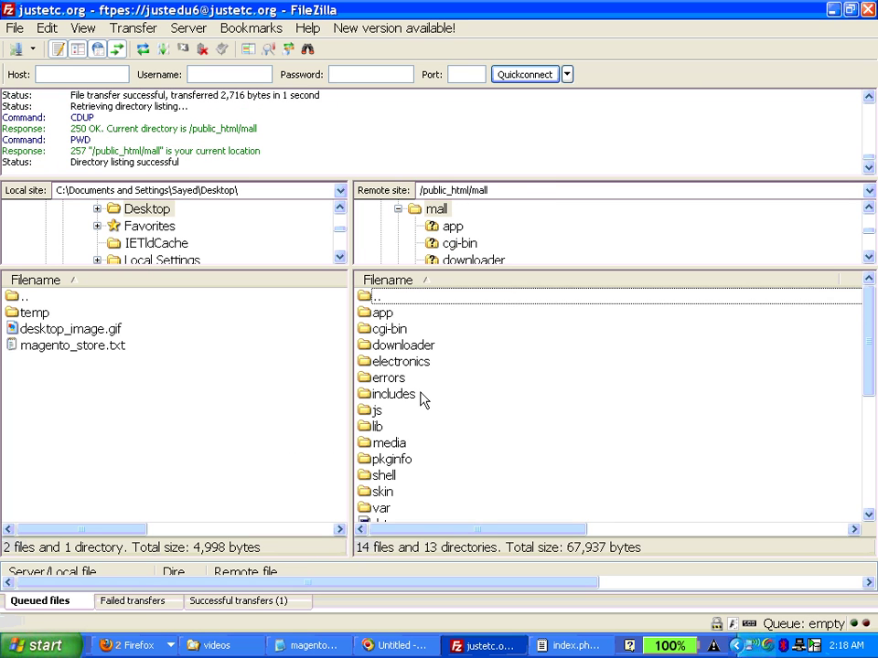
left_click(382, 312)
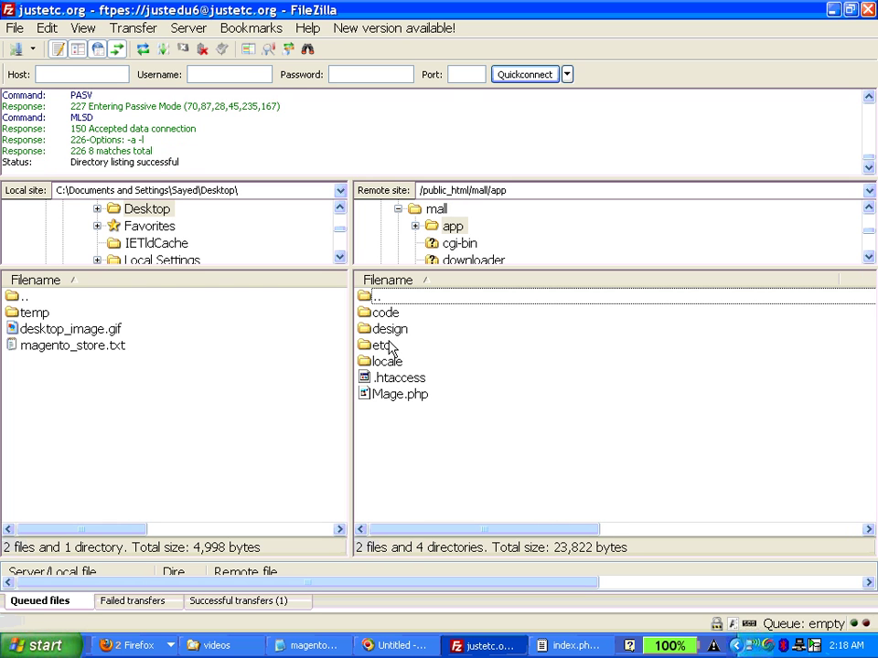
left_click(400, 394)
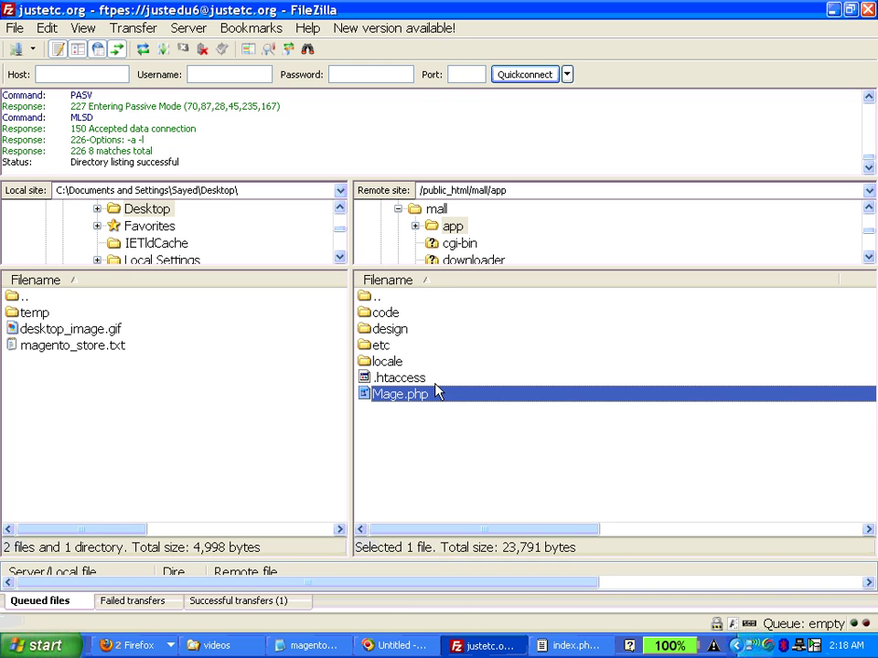
Go back up to the mall folder and check where the electronics and app folders sit relative to each other
left_click(377, 297)
key("Return")
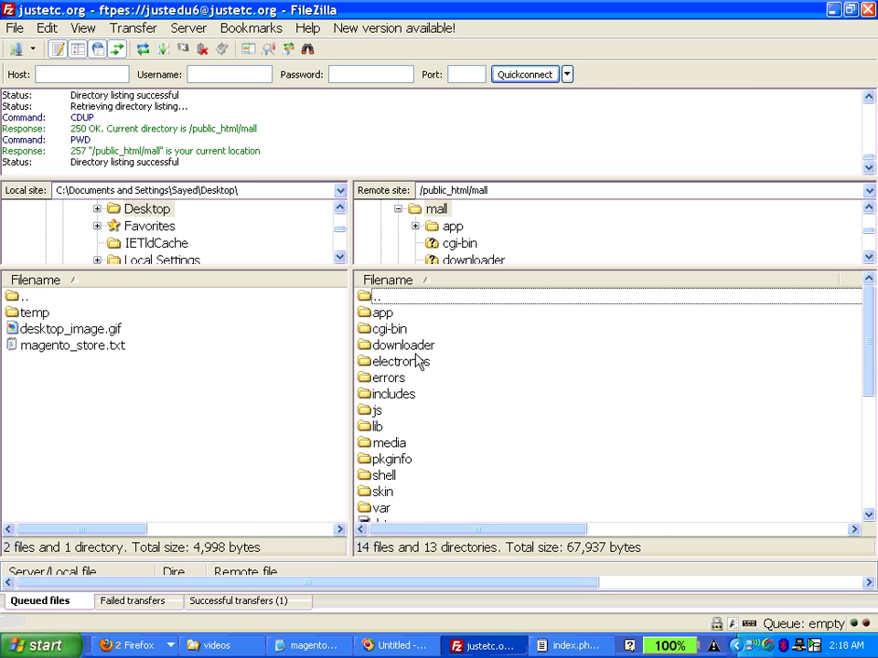
left_click(417, 360)
scroll(415, 473, "down", 5)
scroll(437, 392, "up", 5)
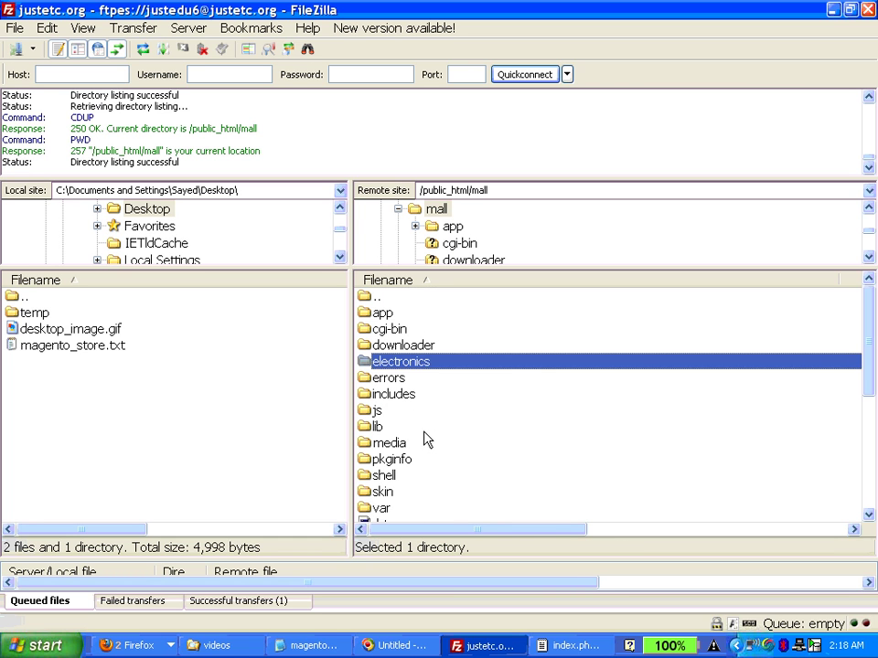
left_click(385, 316)
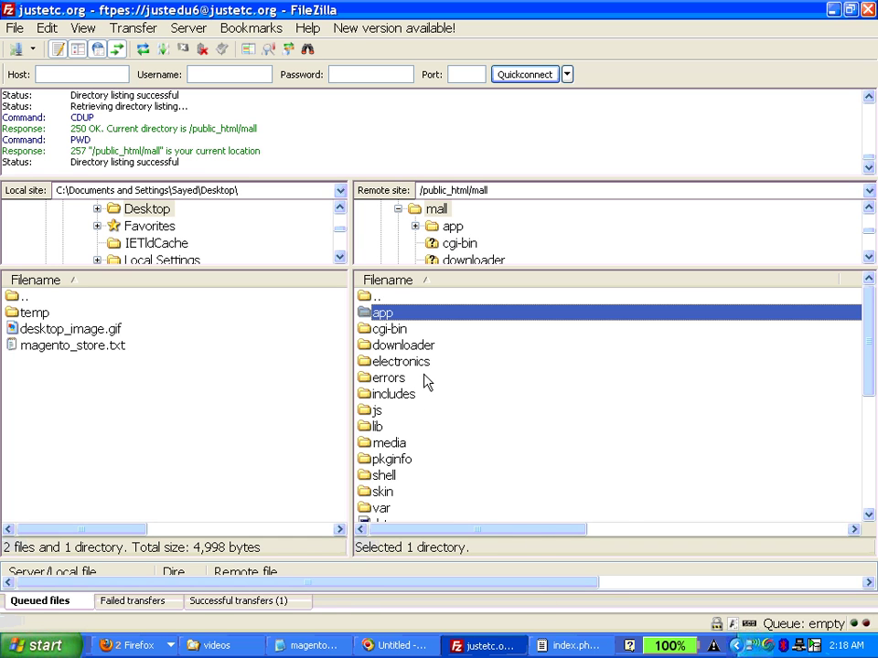
Switch back to index.php in WordPad and examine the '../app' part of the $mageFilename path
left_click(592, 648)
left_click_drag(347, 340, 347, 142)
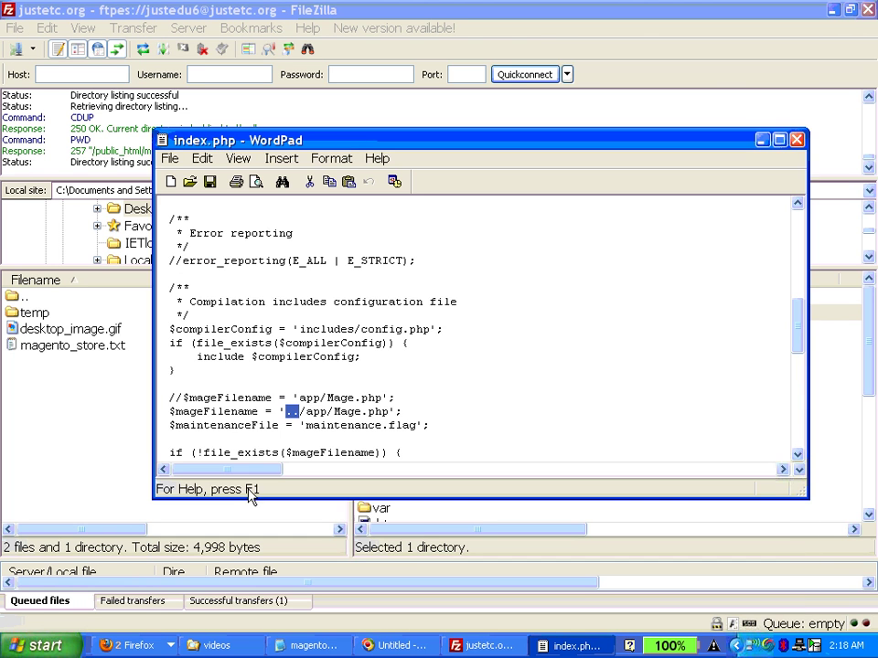
left_click_drag(285, 413, 327, 412)
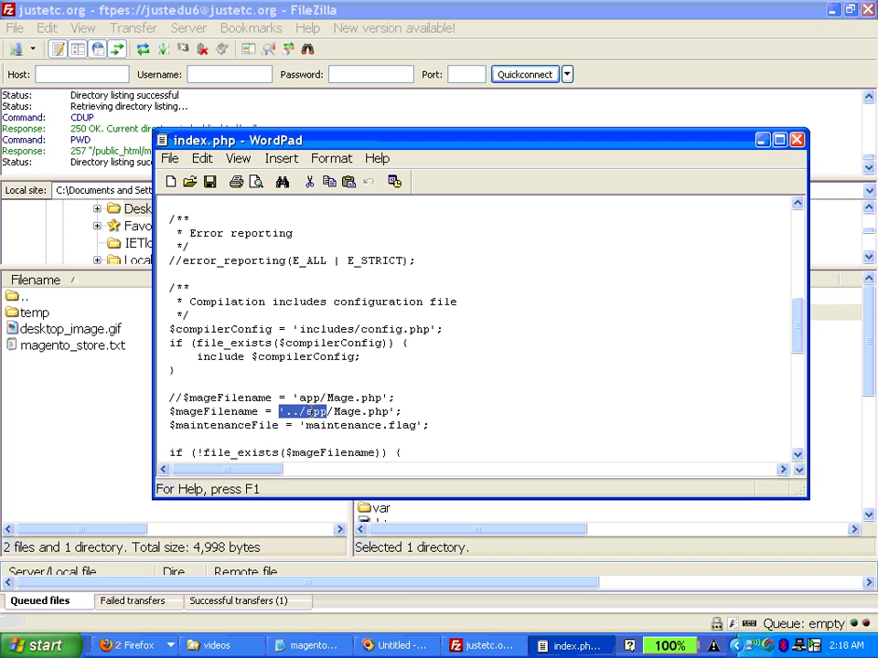
left_click(327, 412)
left_click(416, 415)
Examine the active Mage::run($mageRunCode, $mageRunType) line and the commented 'electronics' website line at the end of index.php
scroll(416, 416, "down", 9)
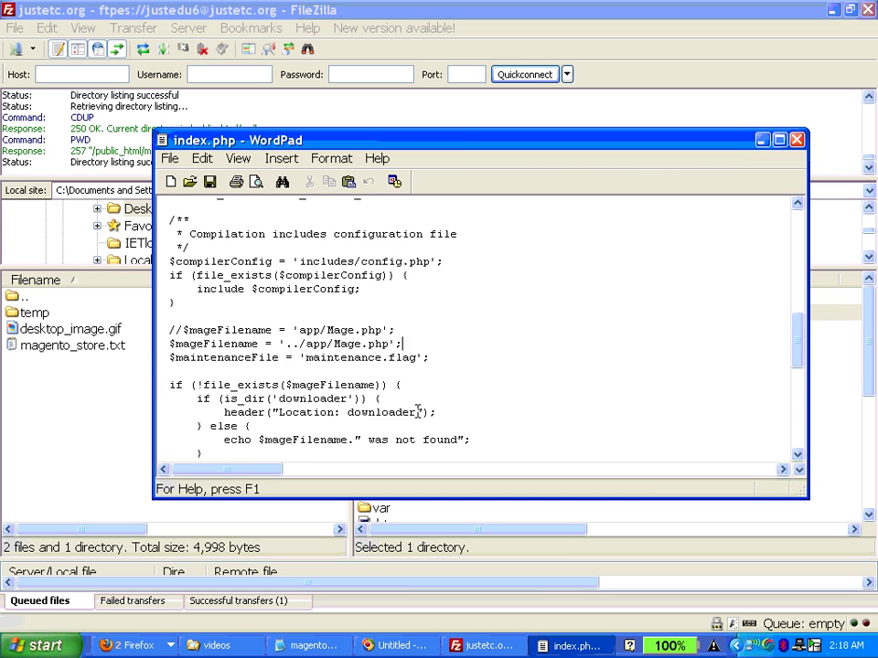
scroll(416, 417, "down", 2)
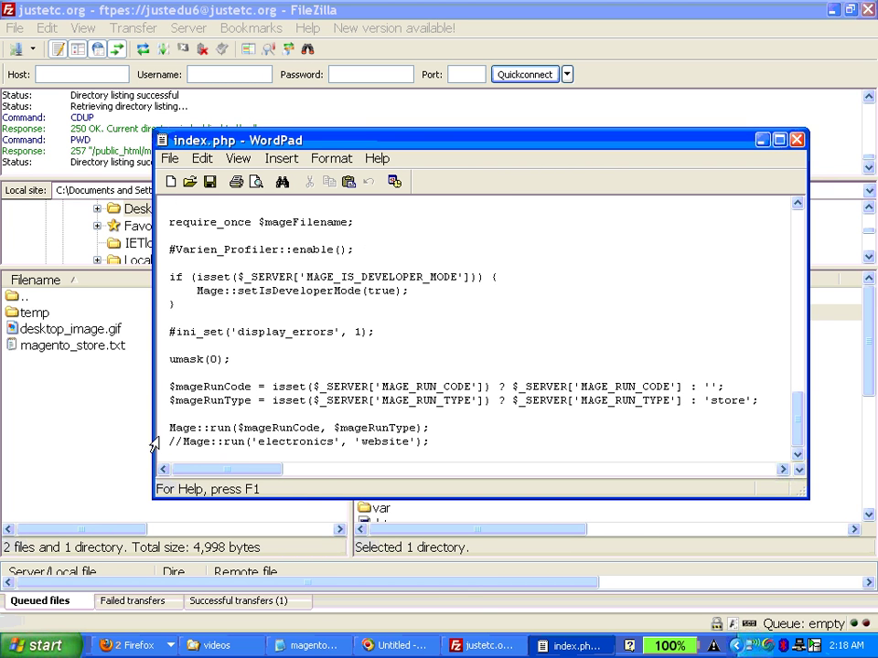
left_click_drag(169, 427, 439, 427)
left_click(457, 428)
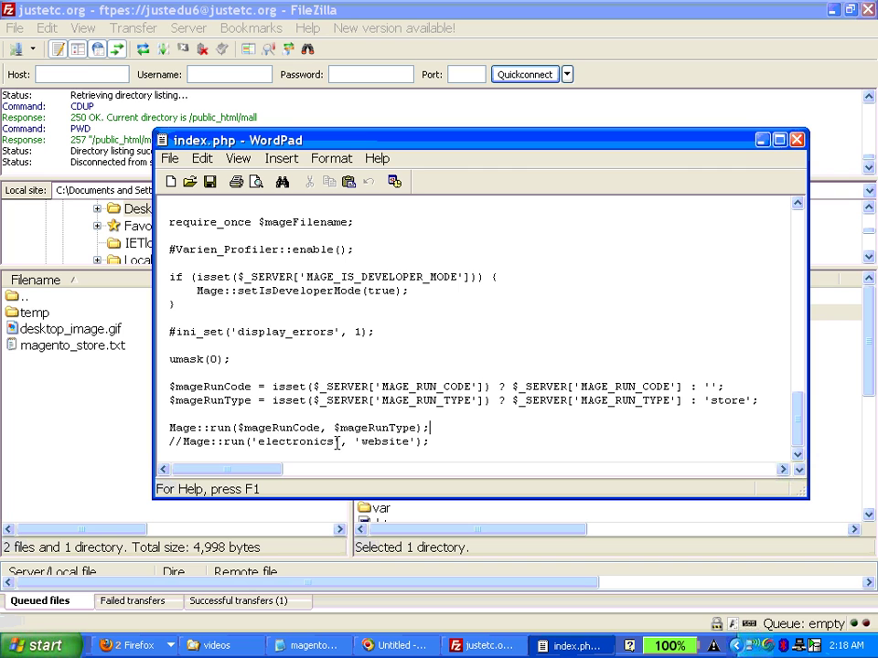
left_click(169, 427)
left_click_drag(169, 427, 435, 428)
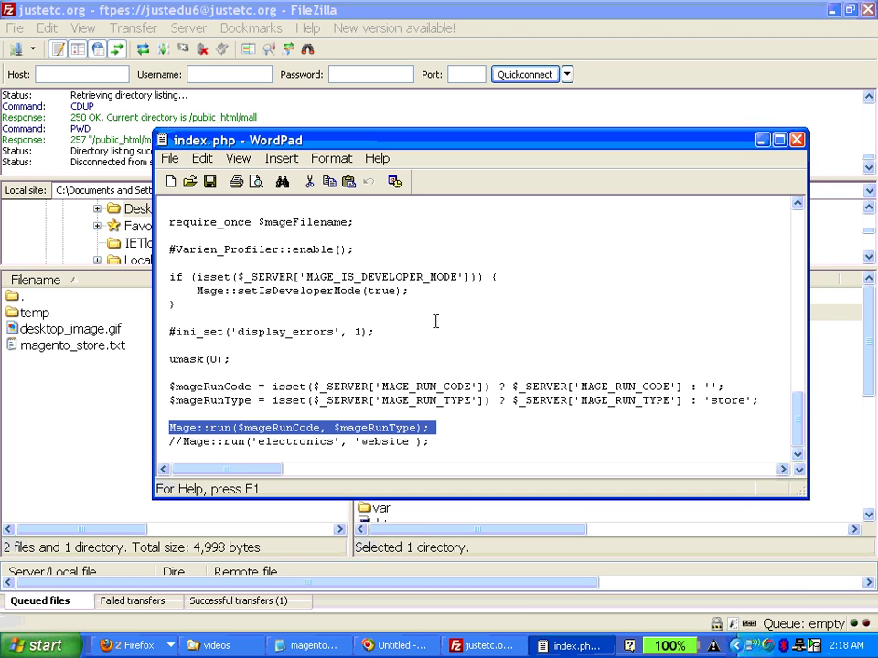
left_click(405, 319)
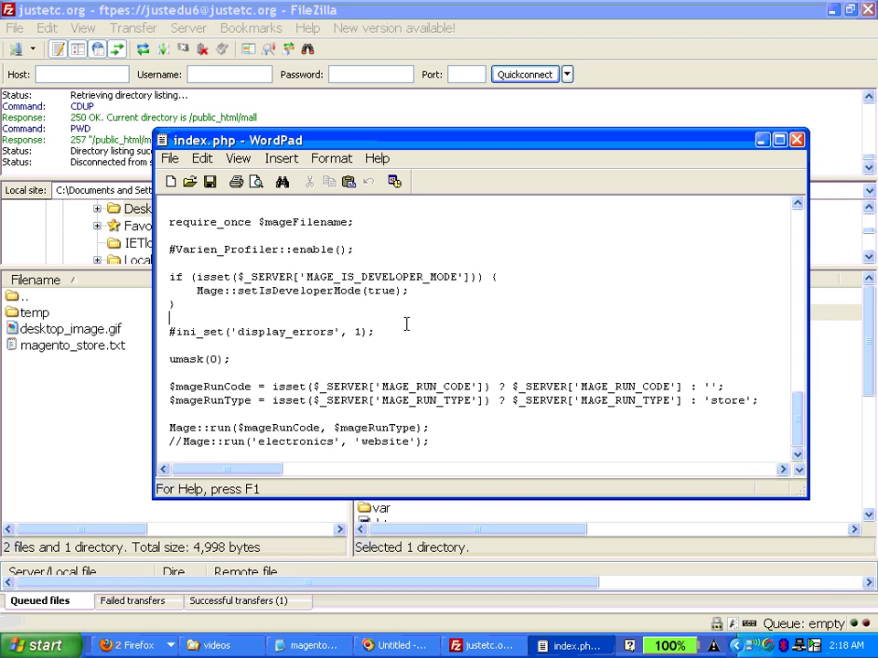
Switch to Firefox and view the "Adding Another Store In Magento" section of the Crucial Web Hosting article
left_click(128, 644)
left_click(137, 623)
left_click(151, 647)
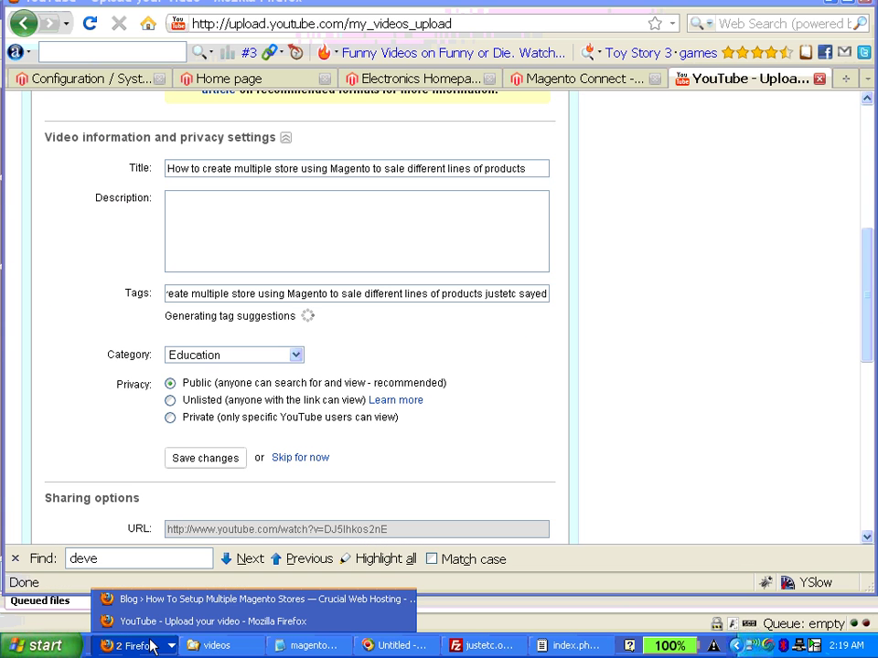
left_click(135, 600)
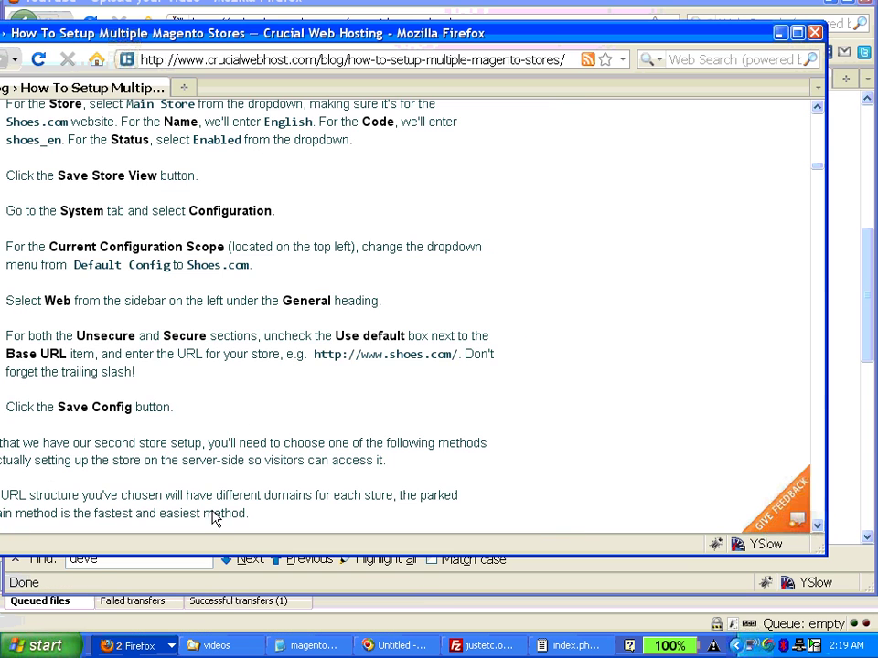
scroll(366, 208, "up", 10)
left_click_drag(143, 33, 212, 16)
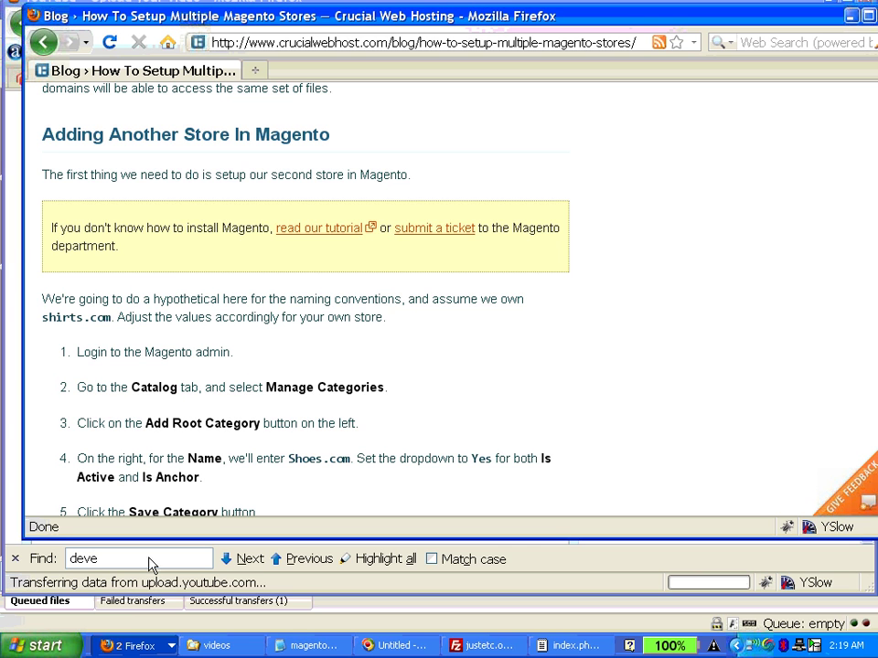
Switch to the Magento admin session in the other Firefox window and open the Manage Stores page
left_click(151, 643)
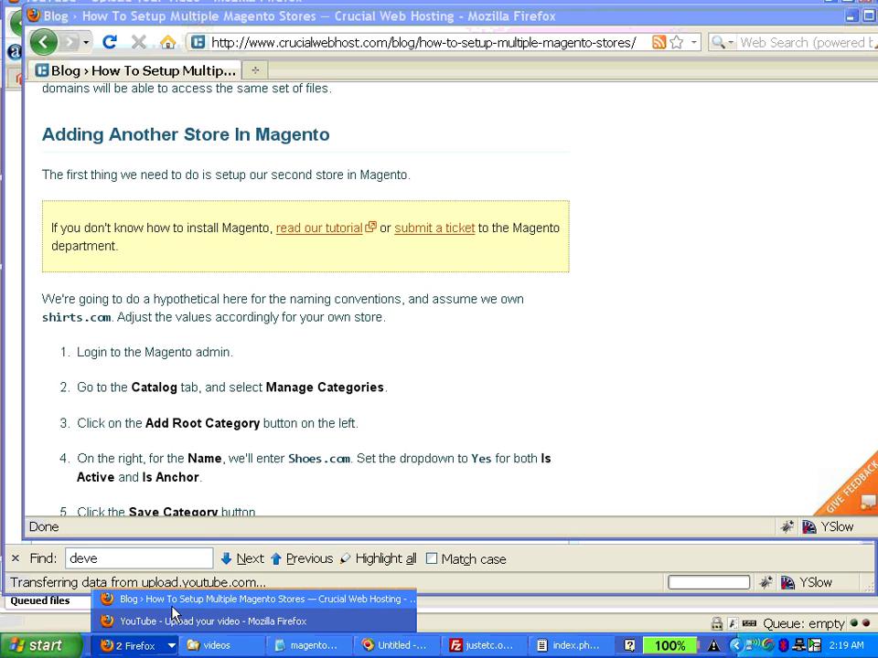
left_click(161, 600)
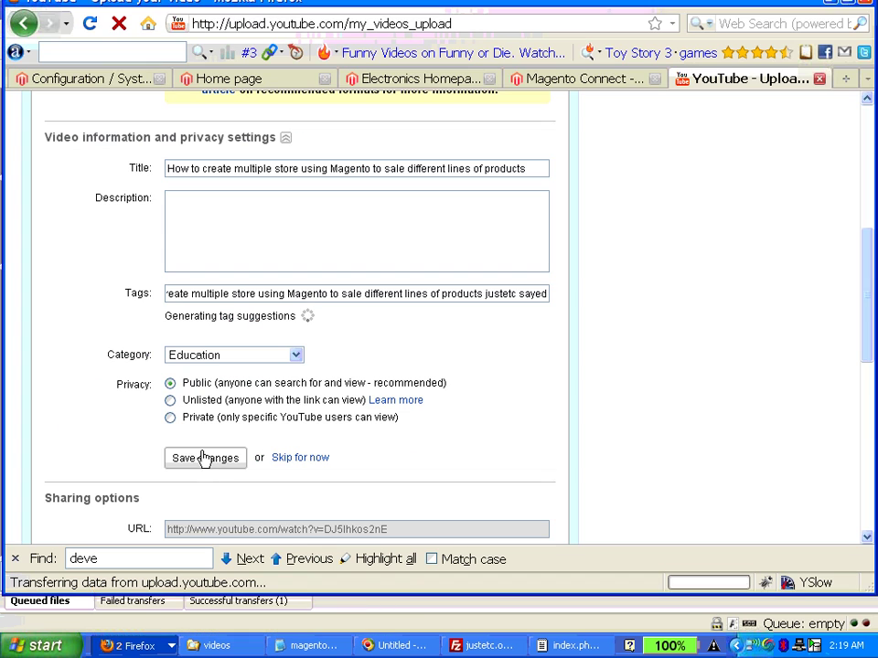
left_click(137, 646)
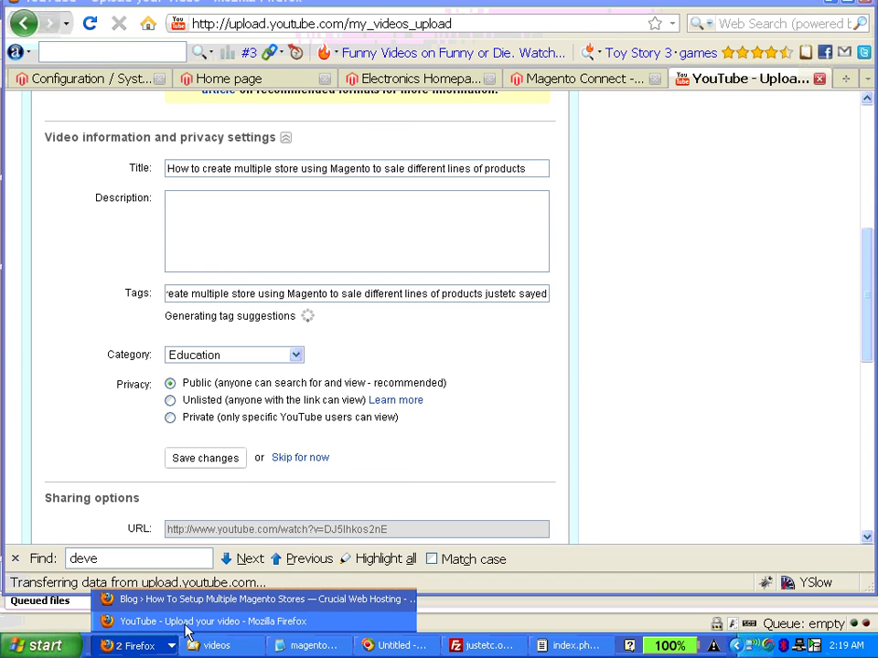
left_click(187, 624)
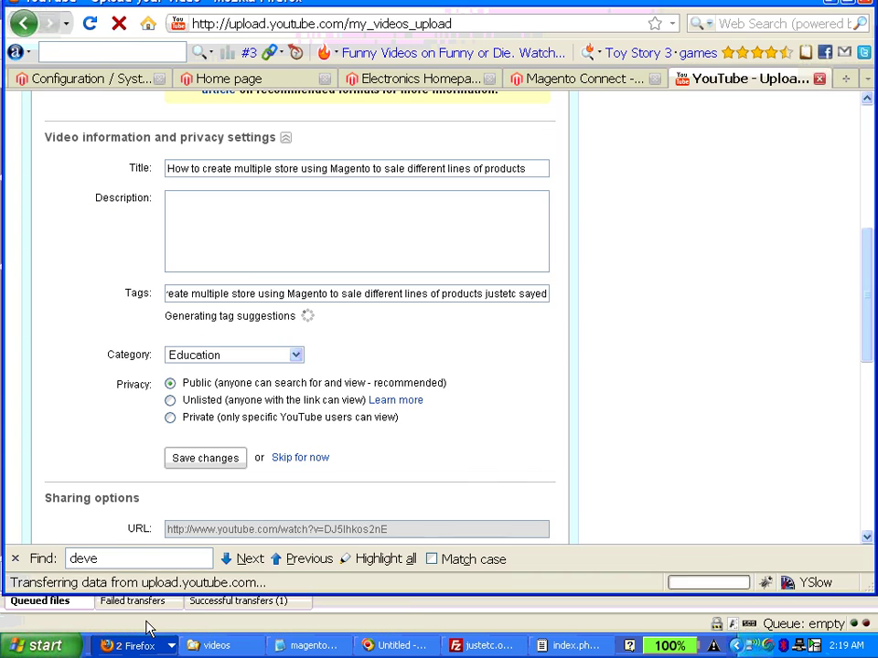
left_click(143, 622)
left_click(101, 79)
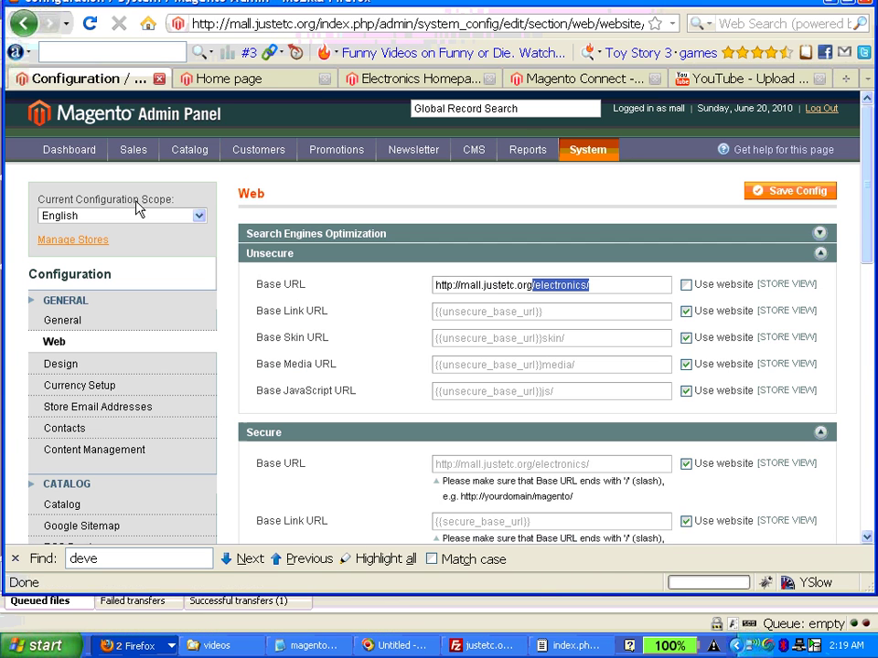
mouse_move(586, 157)
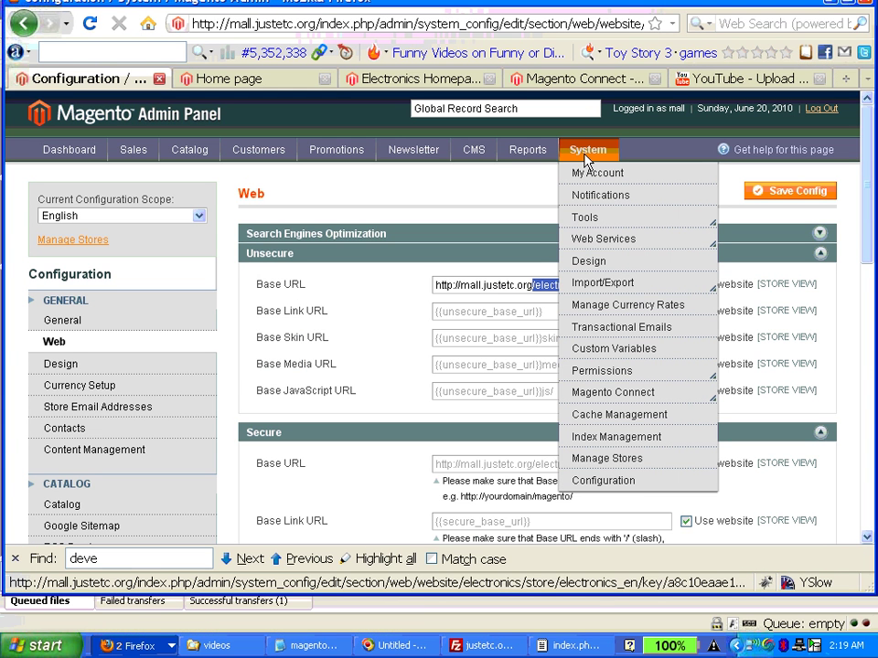
left_click(610, 458)
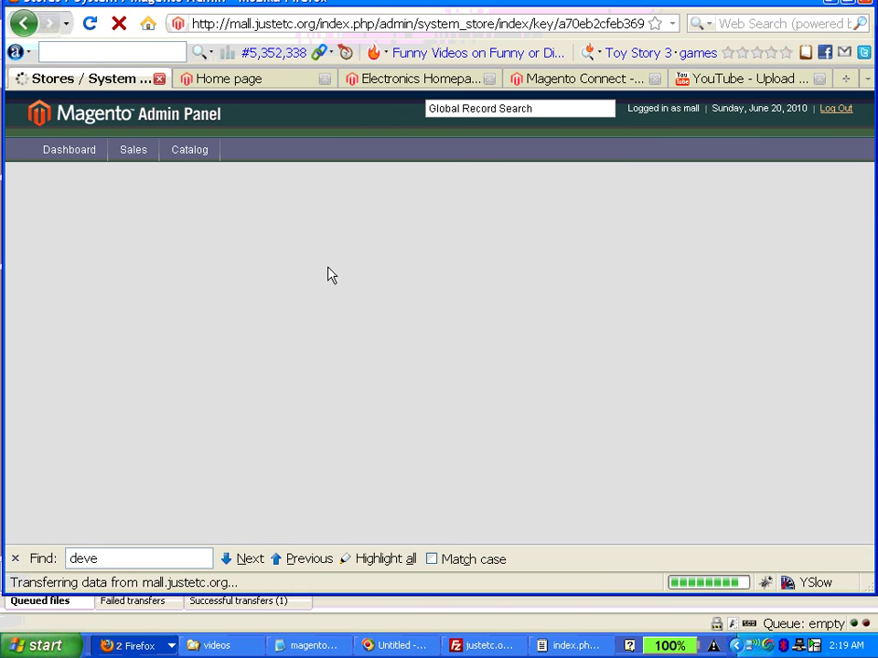
Compare the mall home page with the Magento demo by viewing its Furniture Store and Electronics Store
mouse_move(178, 156)
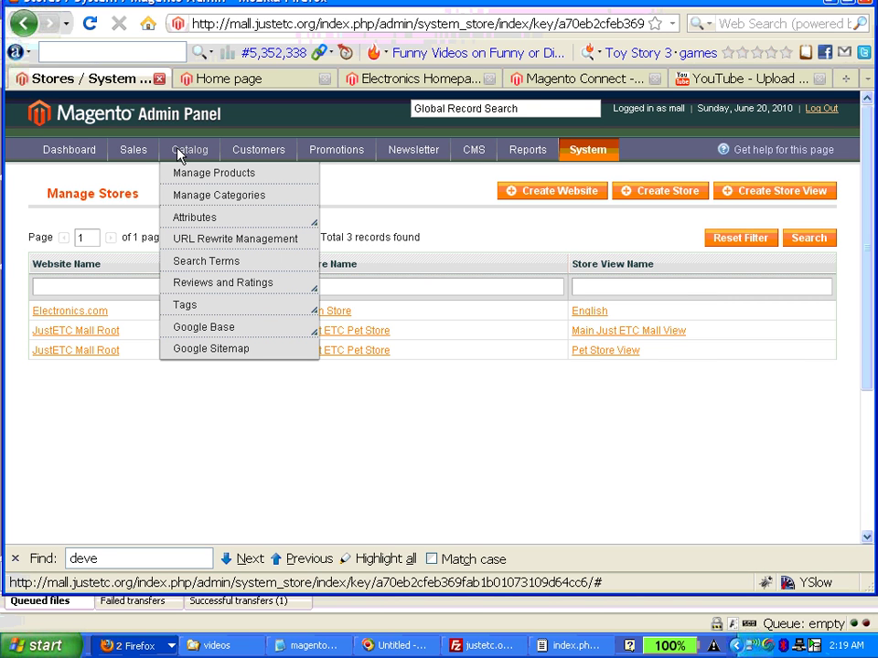
left_click(228, 80)
left_click(409, 82)
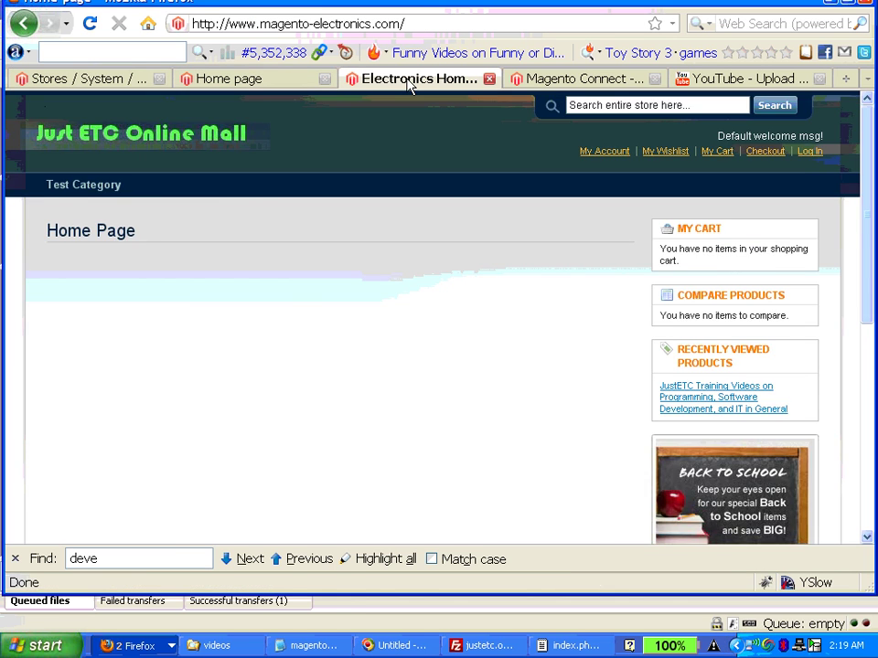
left_click(473, 142)
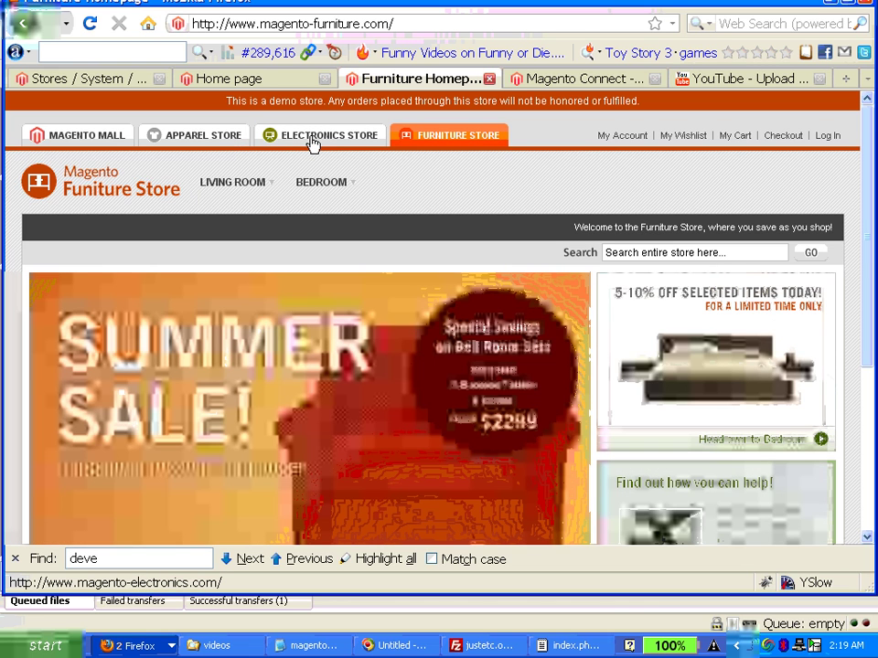
left_click(311, 140)
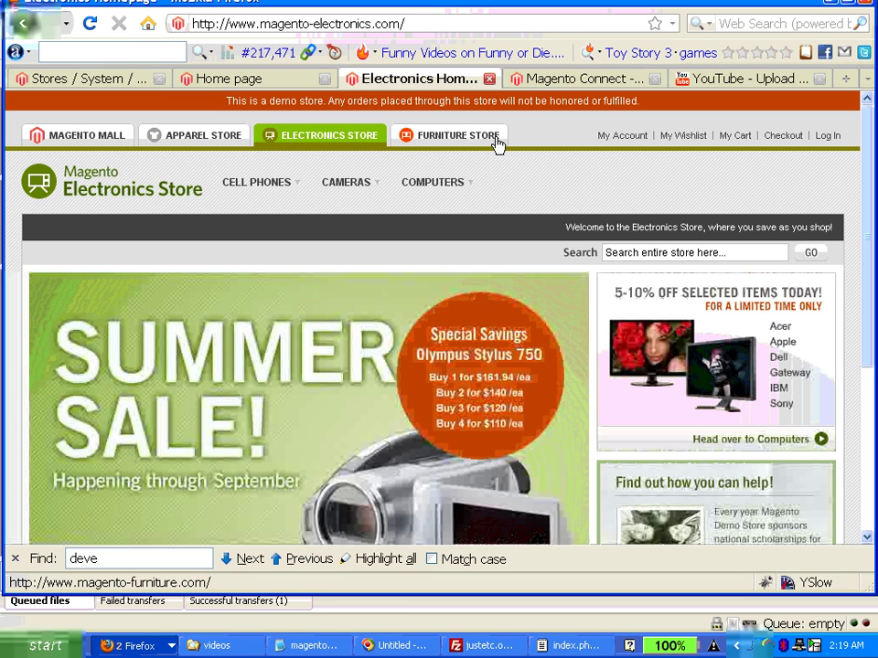
left_click(221, 80)
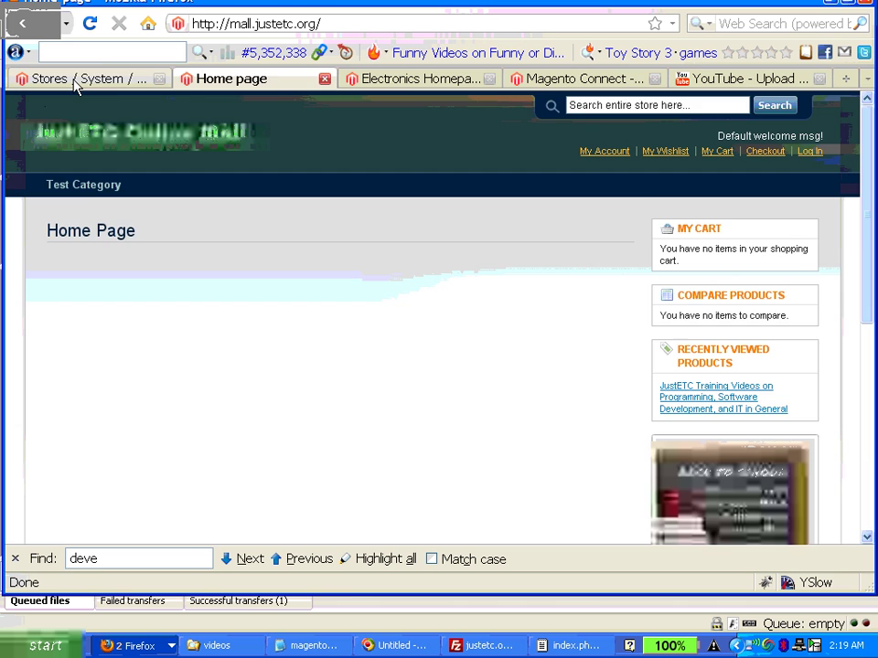
Open Manage Categories in the Magento admin and arrange the Crucial Web Hosting article window next to it
left_click(76, 81)
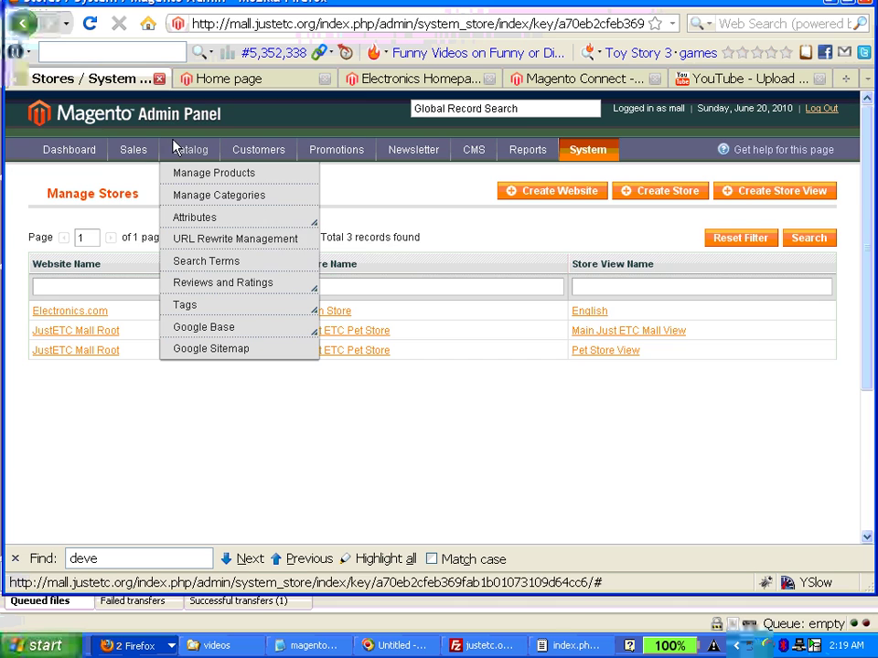
left_click(215, 201)
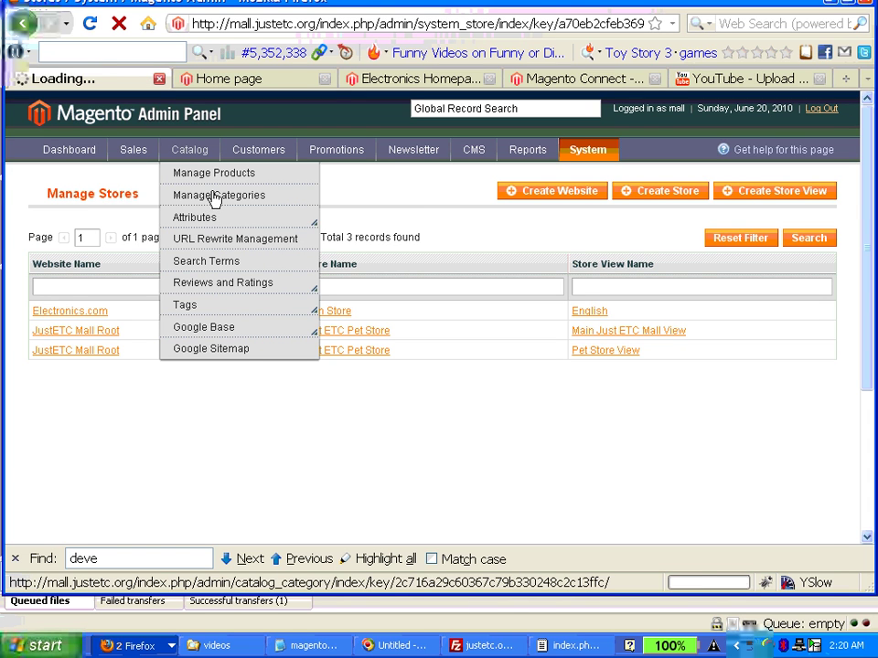
left_click(124, 646)
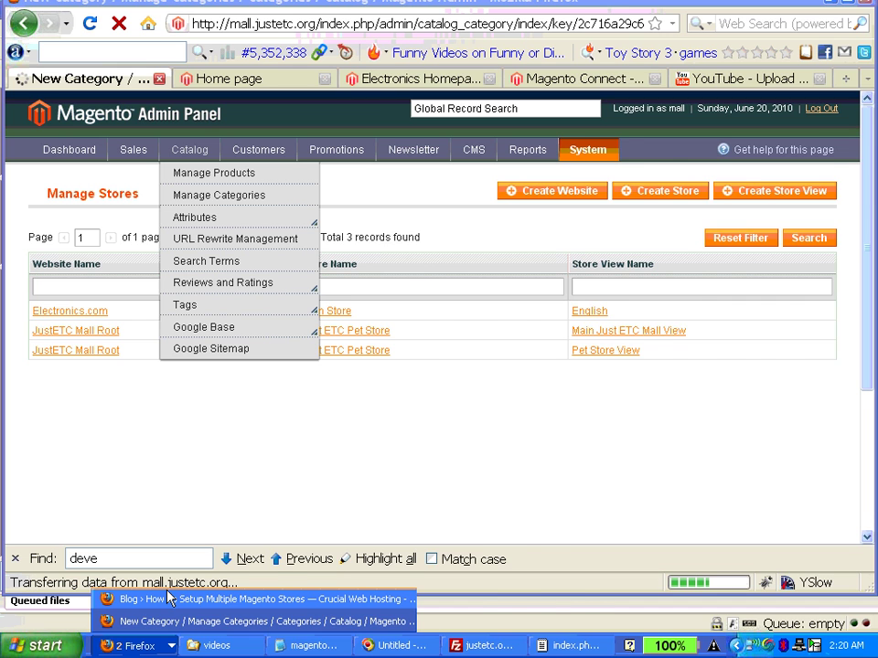
left_click(170, 599)
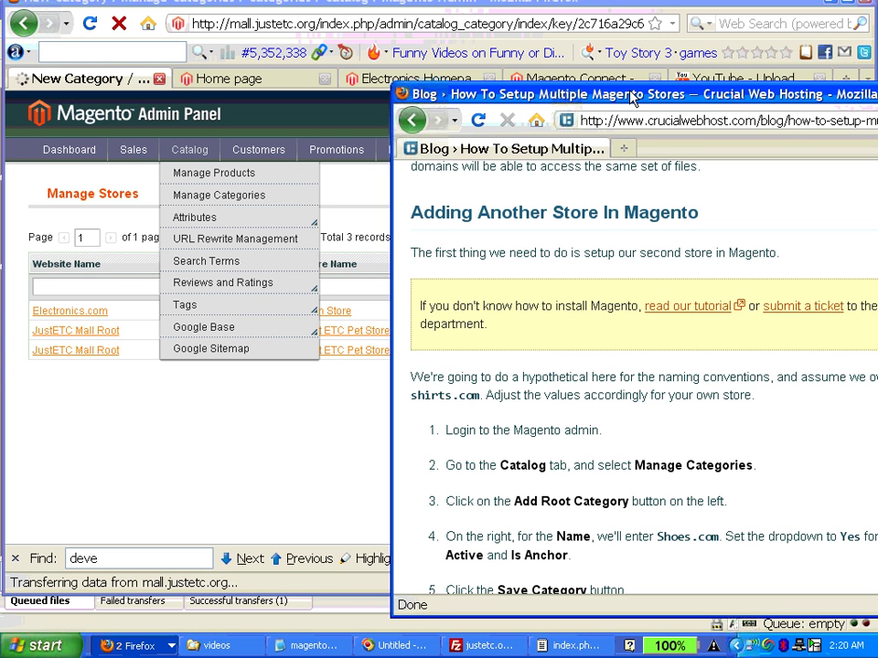
left_click_drag(631, 98, 548, 96)
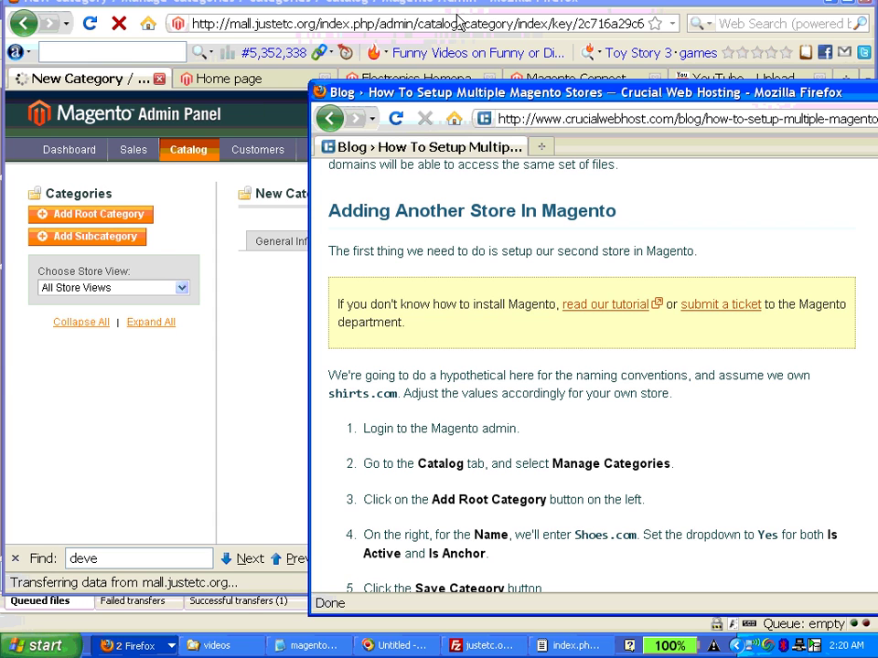
key("alt+Tab")
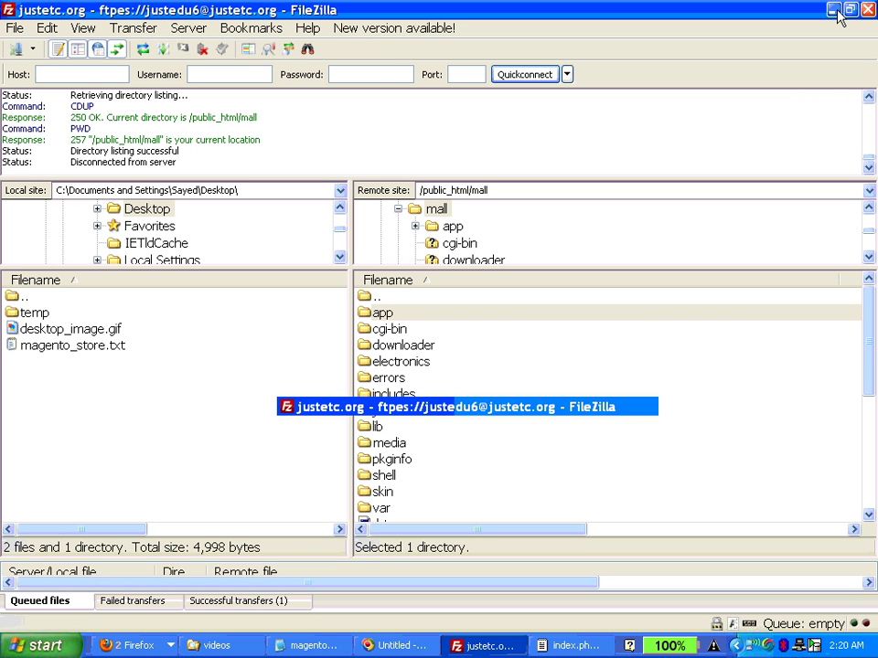
left_click(595, 92)
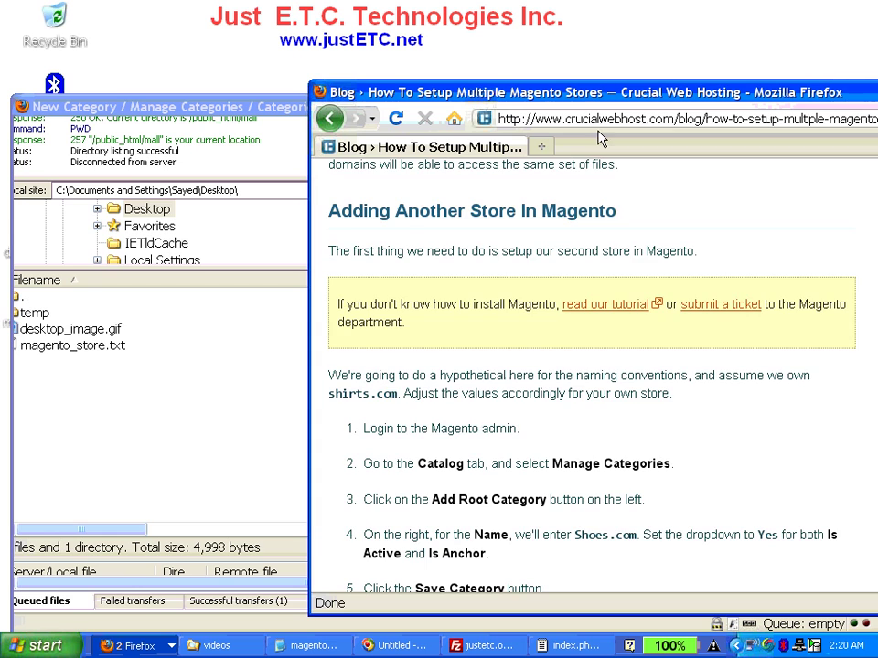
Read the article's instructions on adding a root category and filling in its Name, Is Active and Is Anchor settings
scroll(489, 356, "down", 4)
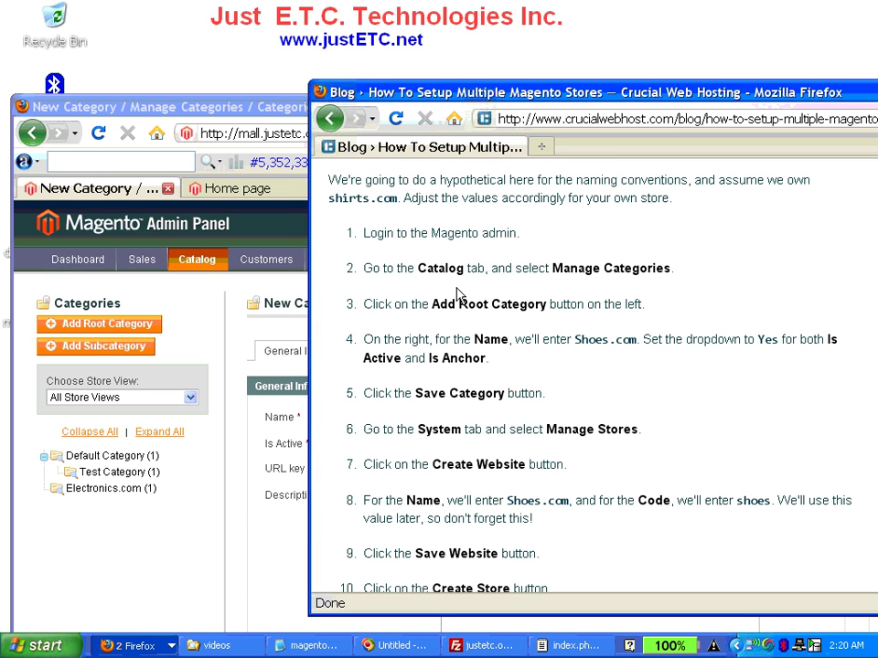
left_click_drag(431, 304, 710, 335)
left_click(515, 364)
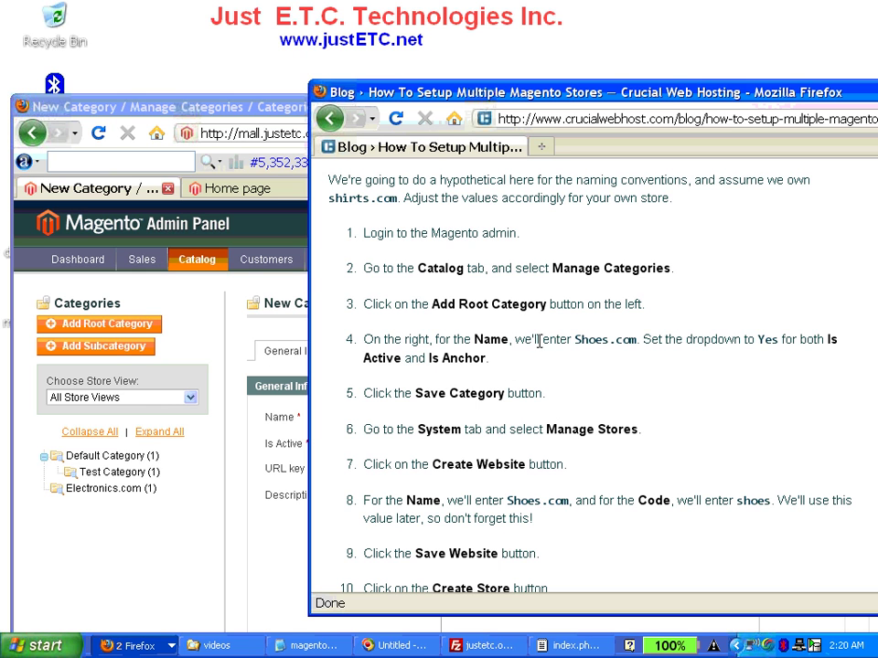
Start a new root category in the Magento admin, name it Pet.com and choose its Is Active status
left_click(233, 333)
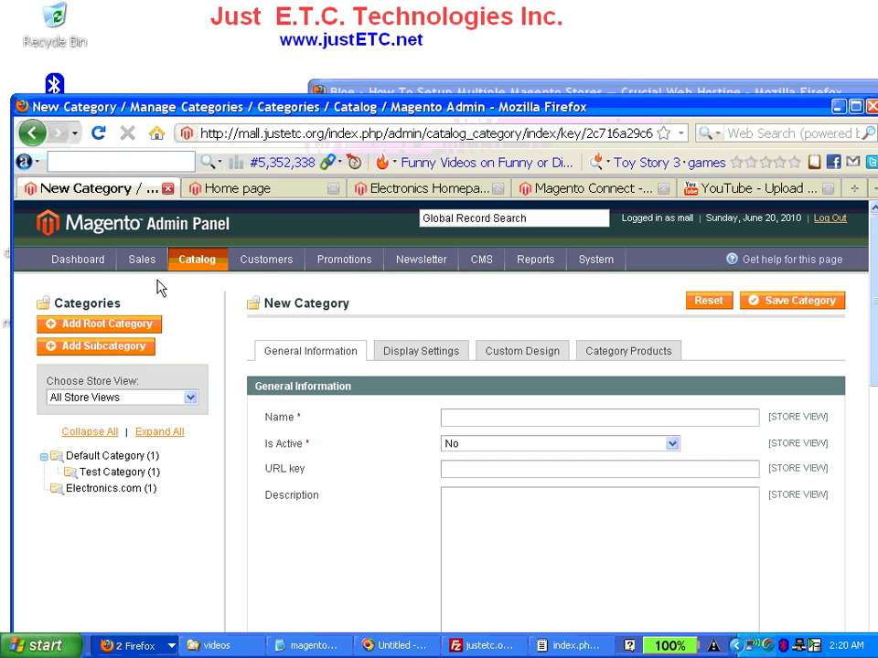
left_click(98, 325)
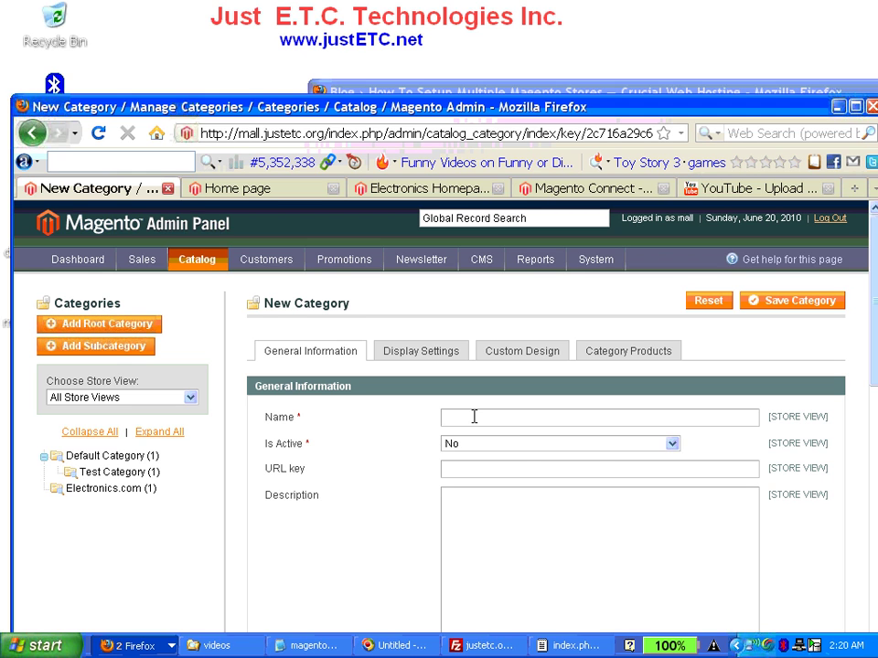
type("Pet")
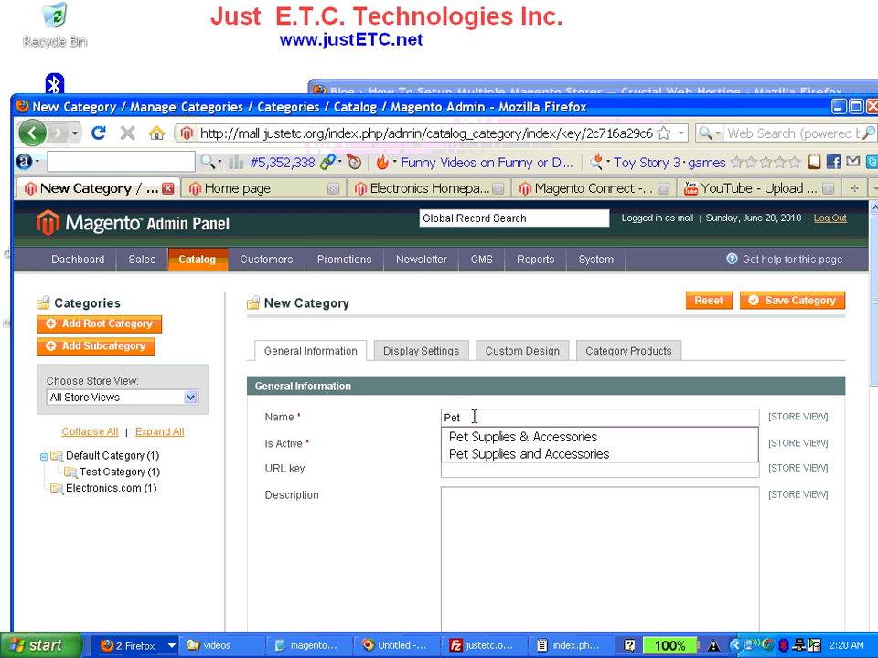
left_click(430, 393)
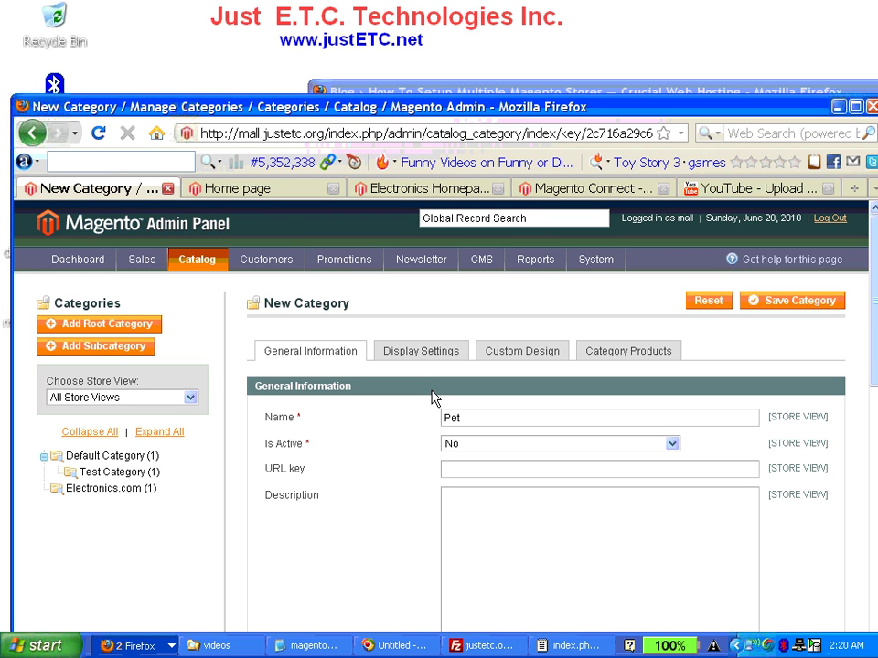
type(".com")
left_click(483, 454)
left_click(471, 461)
left_click(470, 468)
In the new category's display settings, set Display Mode to Static block and products and Is Anchor to Yes
scroll(477, 487, "down", 8)
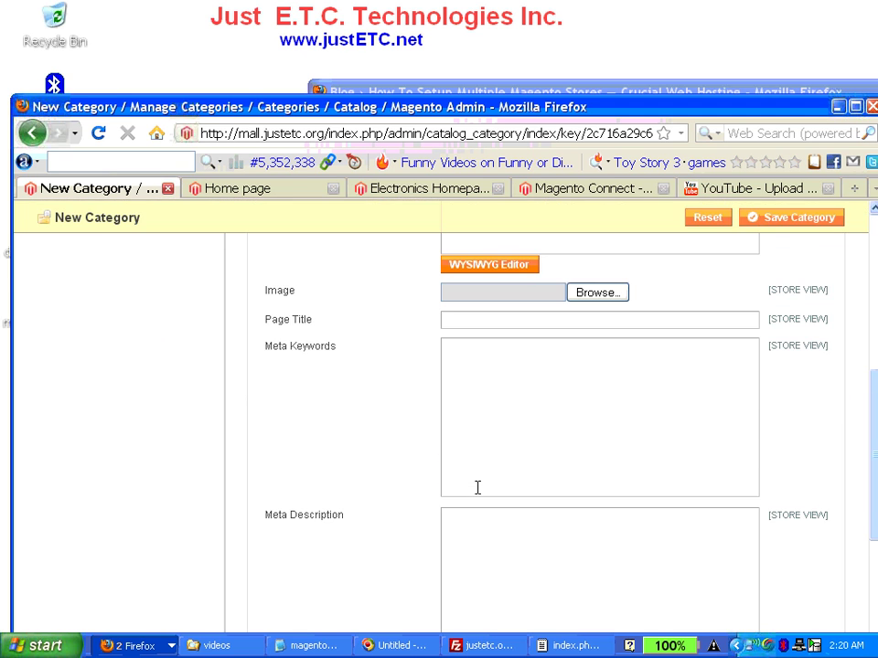
scroll(477, 401, "down", 3)
scroll(470, 421, "up", 10)
left_click(409, 356)
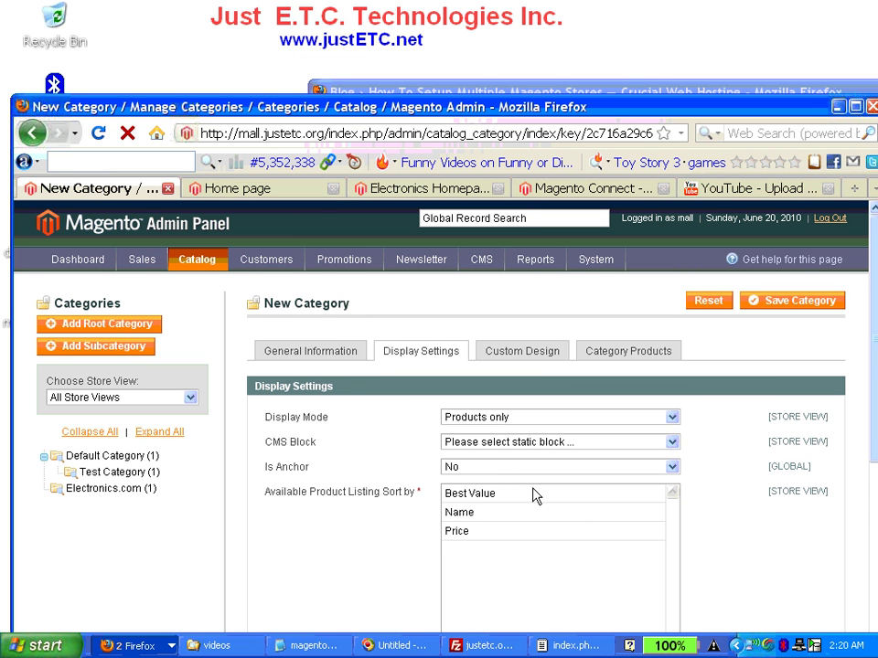
left_click(492, 421)
left_click(484, 458)
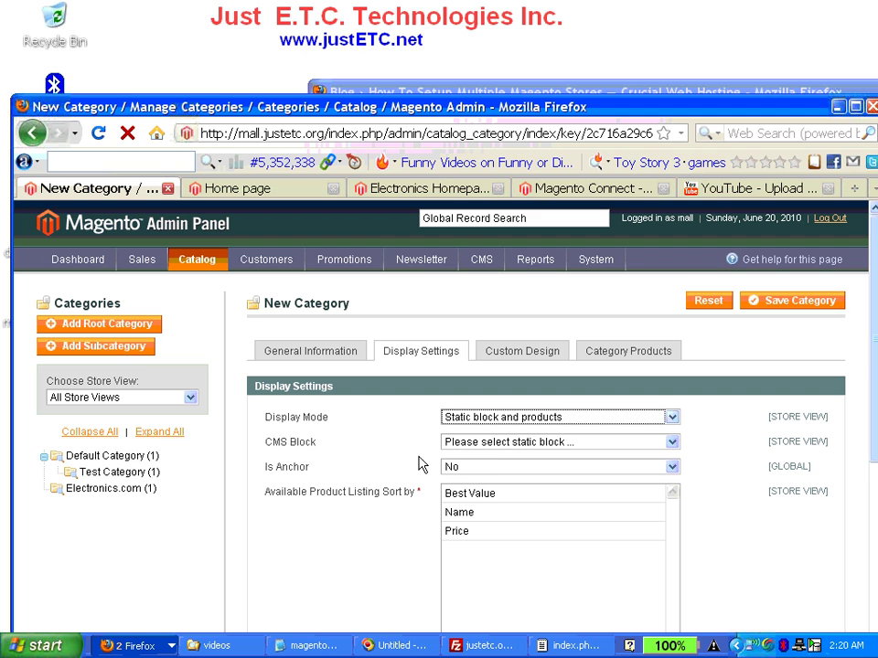
left_click(501, 443)
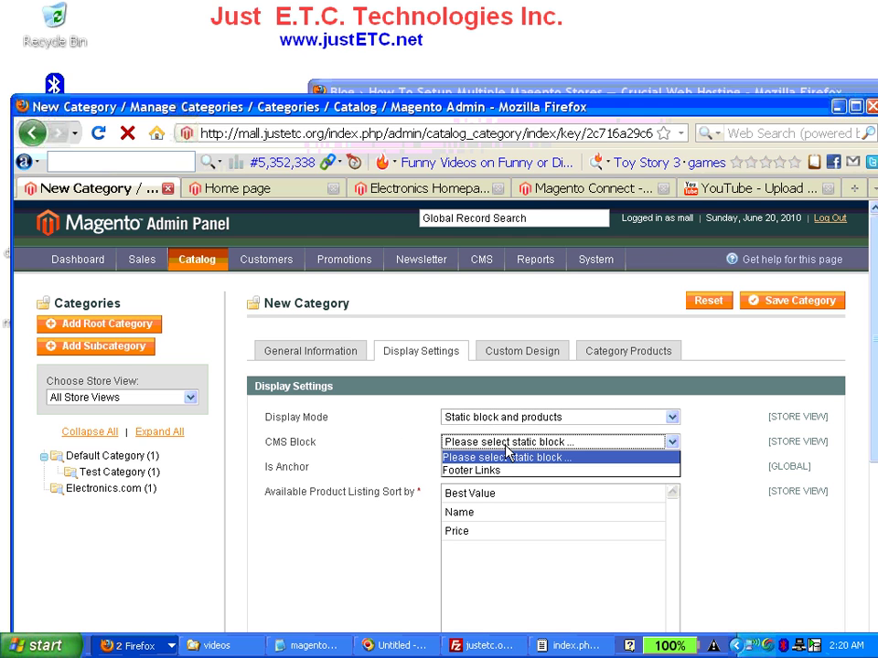
left_click(498, 445)
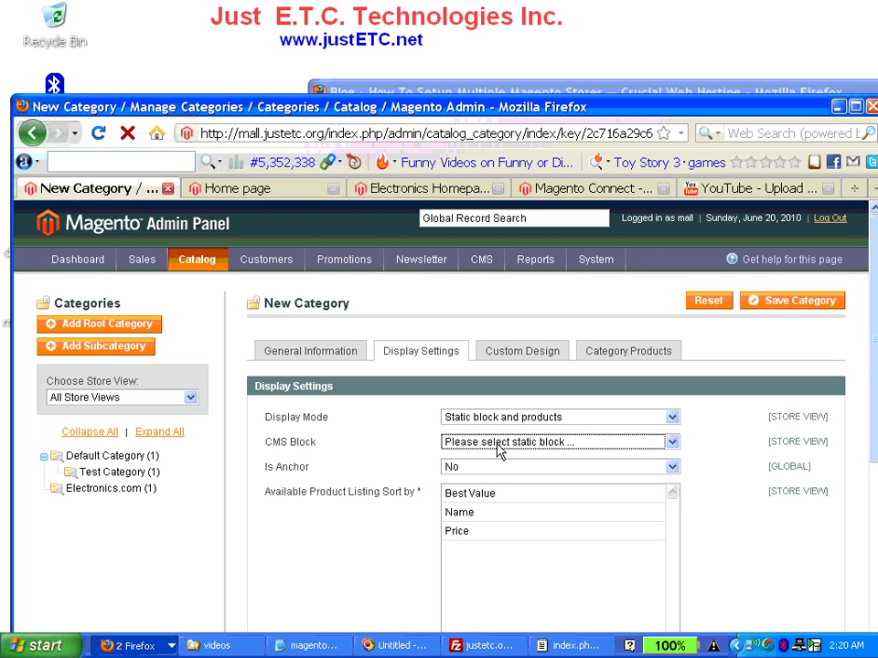
left_click(449, 468)
left_click(457, 482)
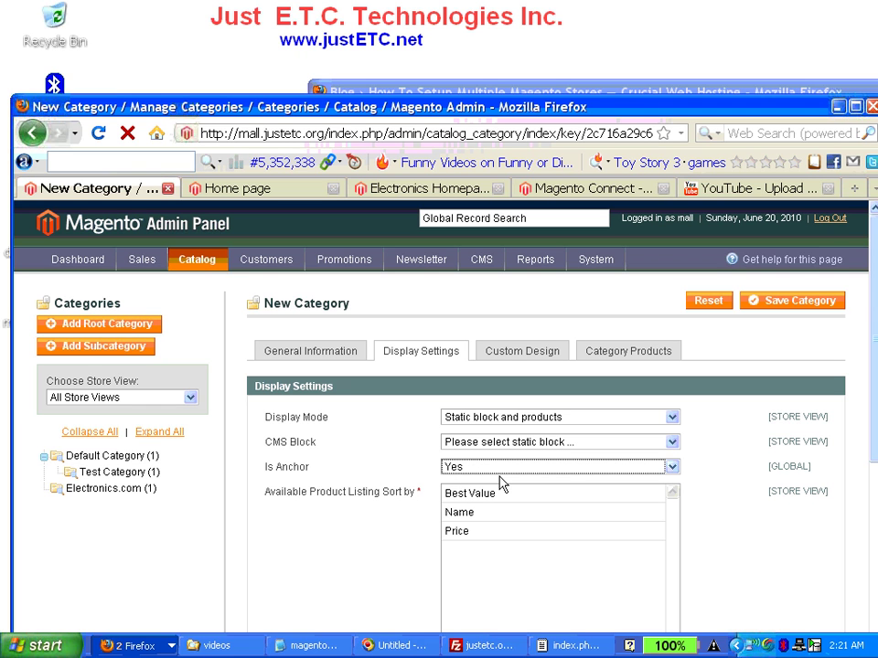
View the mall home page, then return to the new category and examine its product listing sort settings
left_click(233, 188)
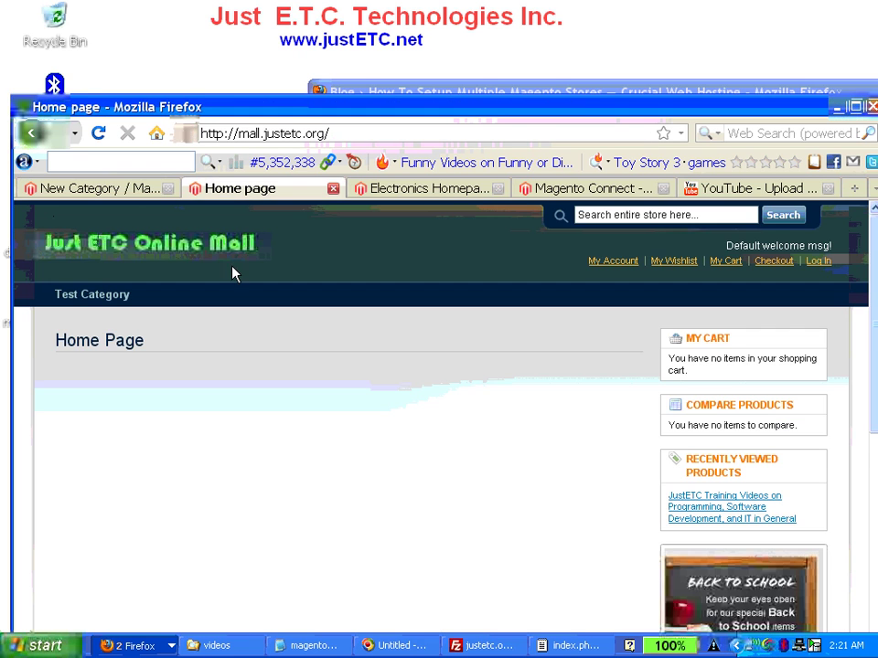
left_click(108, 188)
left_click(371, 393)
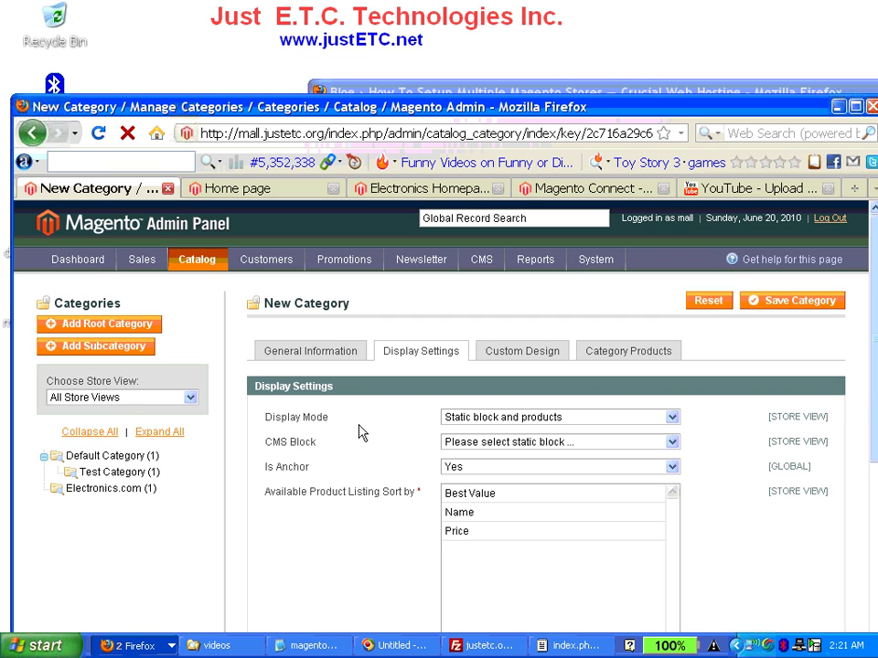
scroll(362, 431, "down", 2)
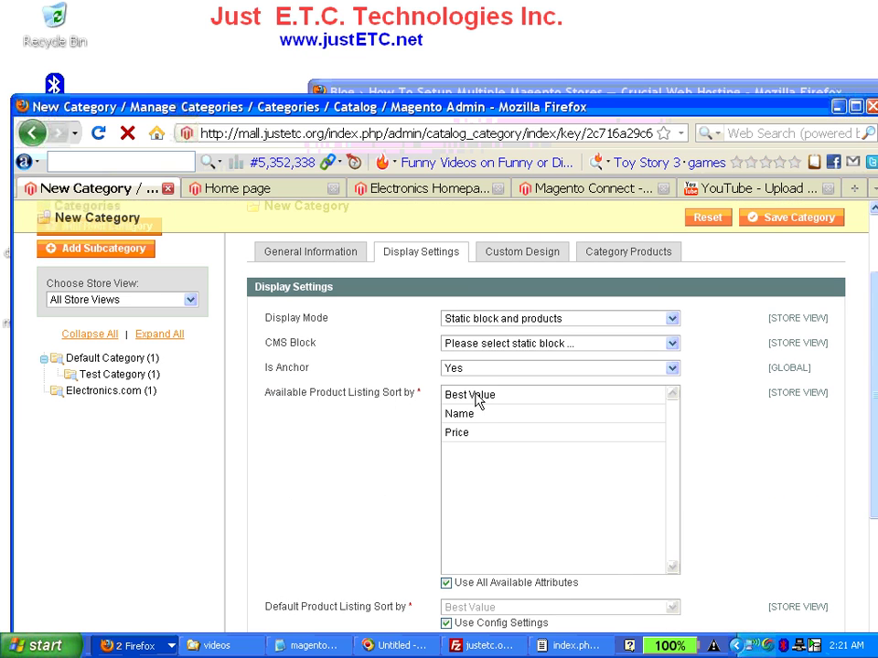
scroll(538, 503, "down", 4)
scroll(766, 460, "up", 6)
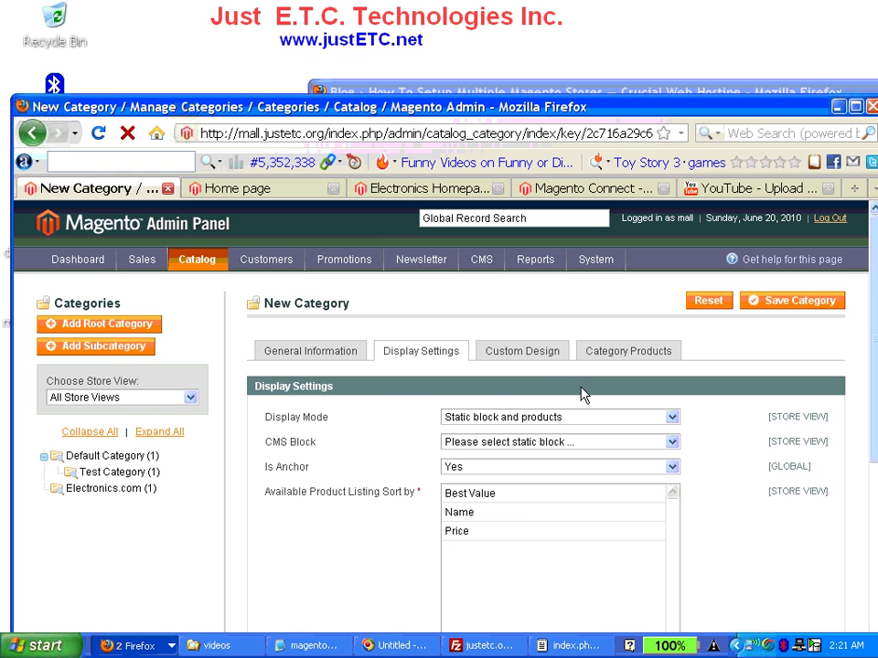
In the new category's custom design settings, set Active From to 06/1/10 and Active To to 06/26/14
left_click(523, 353)
left_click(548, 468)
left_click(448, 515)
left_click(548, 495)
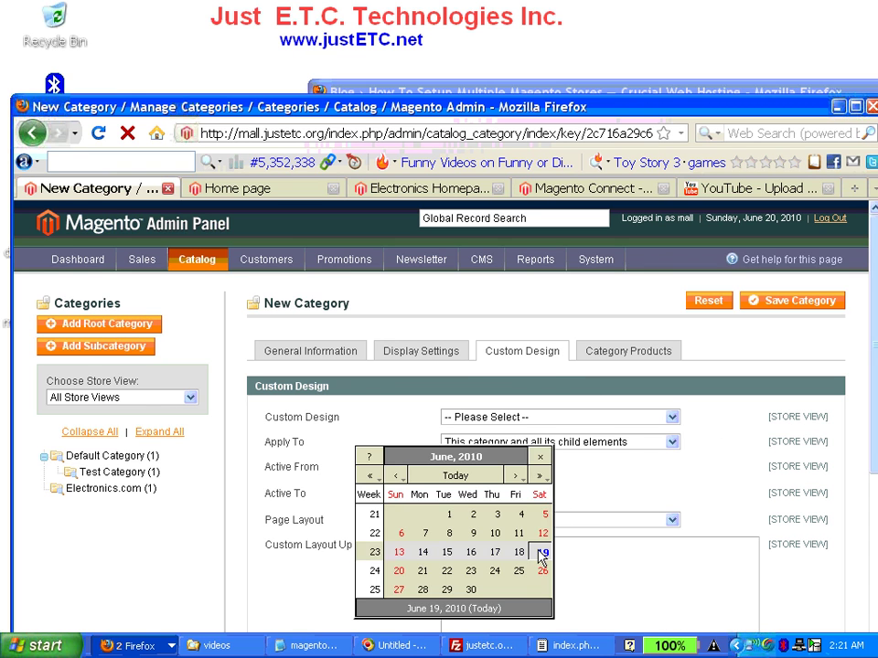
left_click_drag(541, 475, 517, 521)
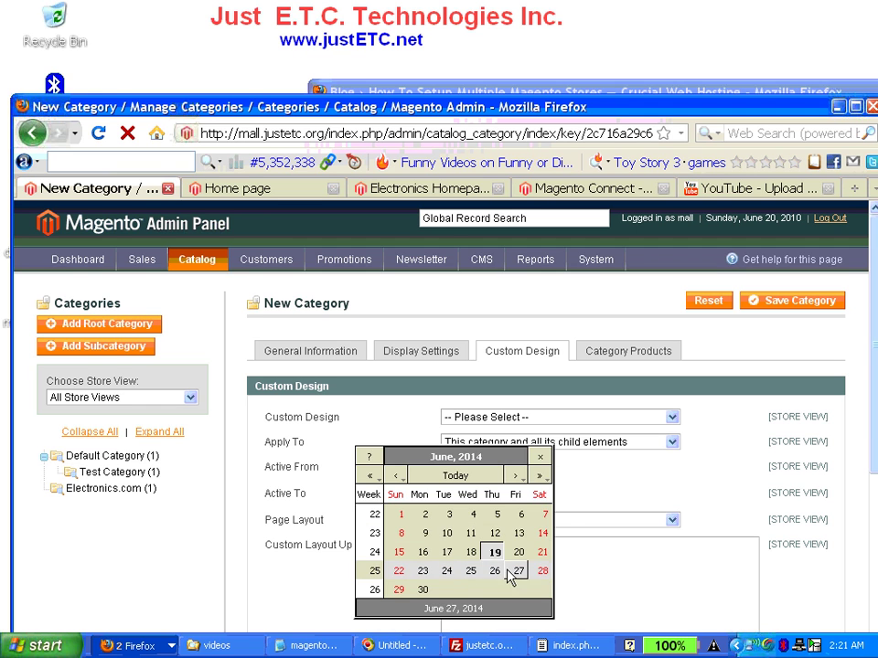
left_click(495, 571)
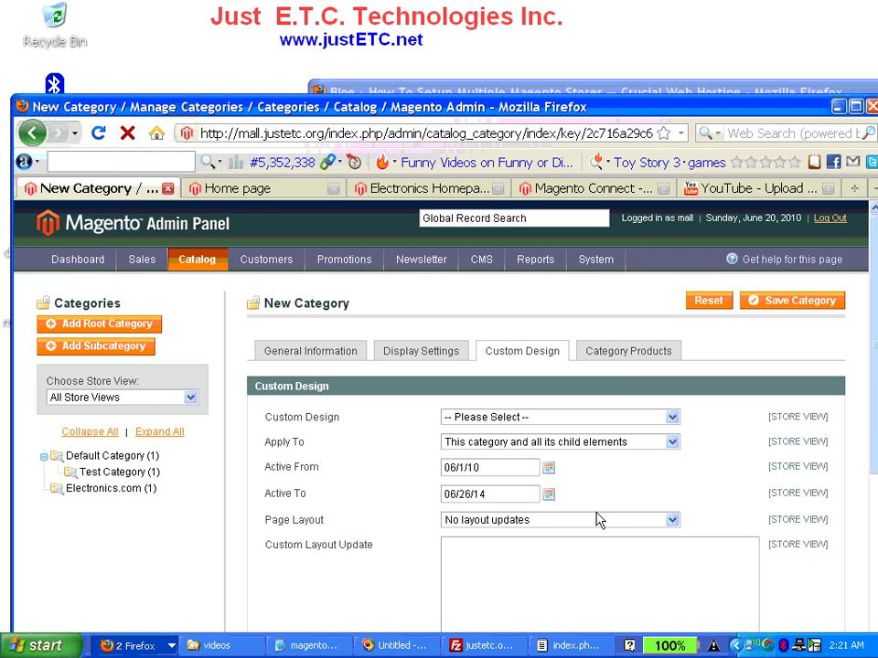
Set the category's Page Layout to 3 columns and save the Pet.com category
left_click(584, 522)
left_click(505, 600)
left_click(516, 580)
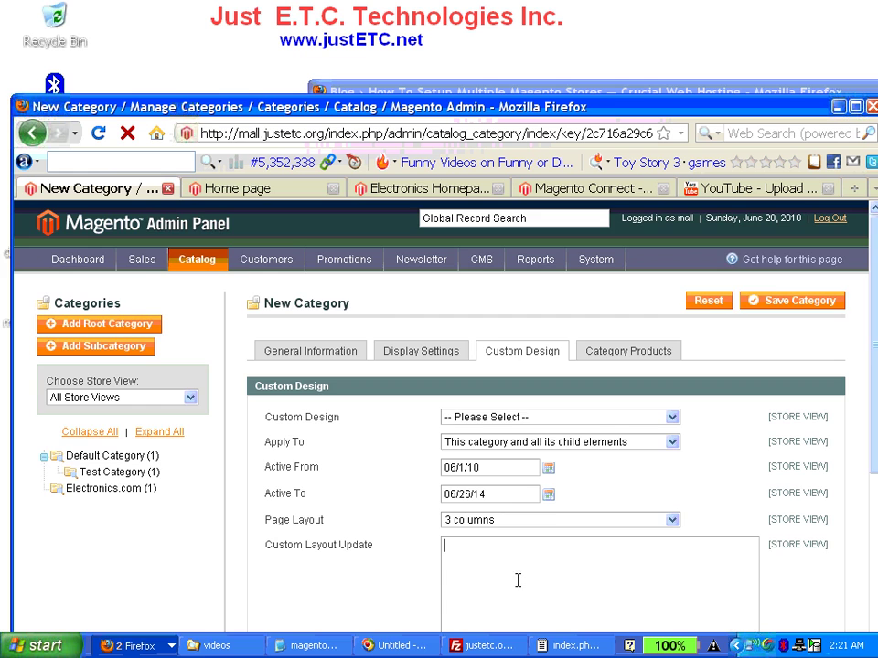
scroll(618, 396, "down", 5)
scroll(618, 396, "up", 5)
left_click(812, 310)
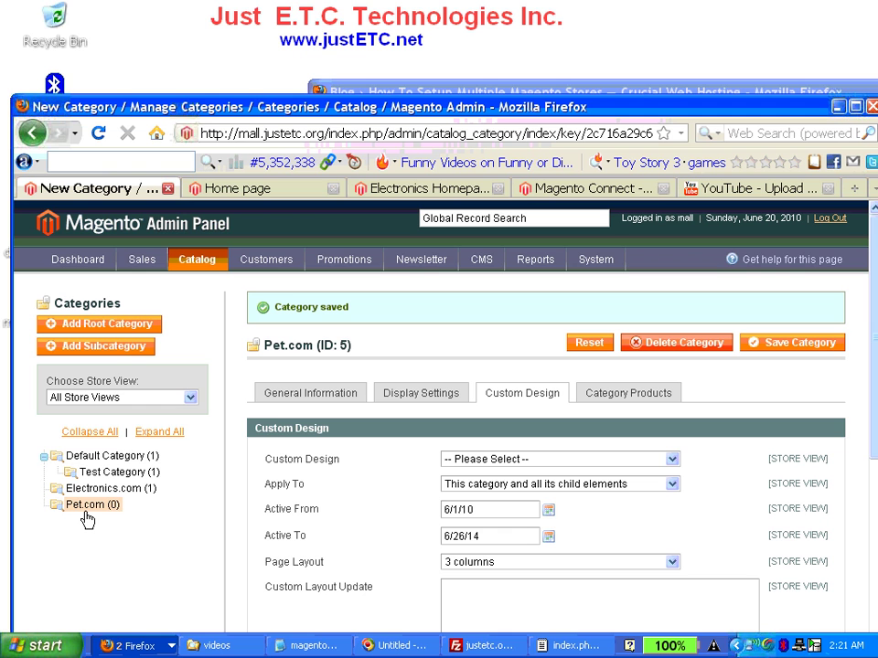
Check the article's instruction following the category save, then open Manage Stores in the Magento admin
left_click(133, 646)
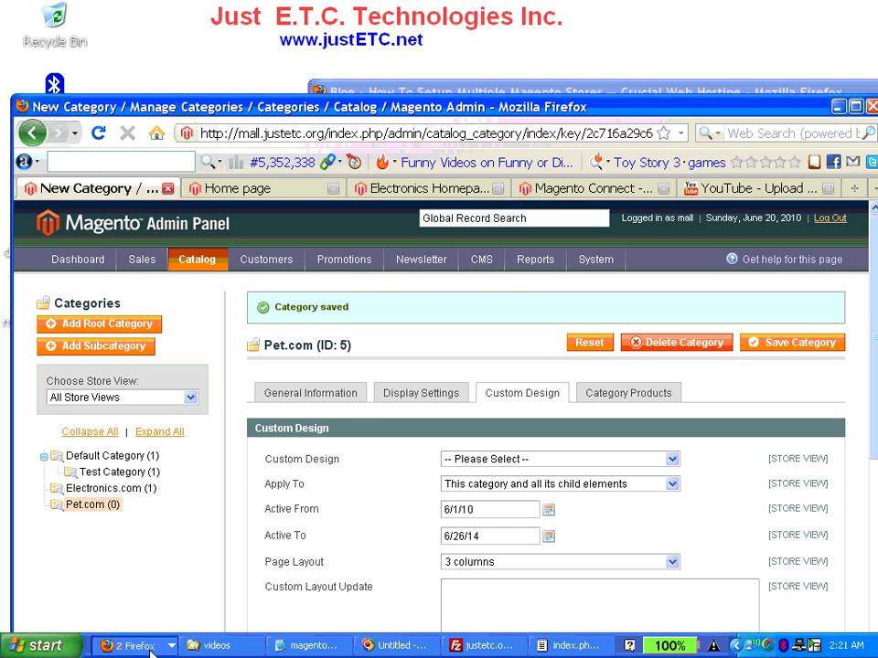
left_click(164, 593)
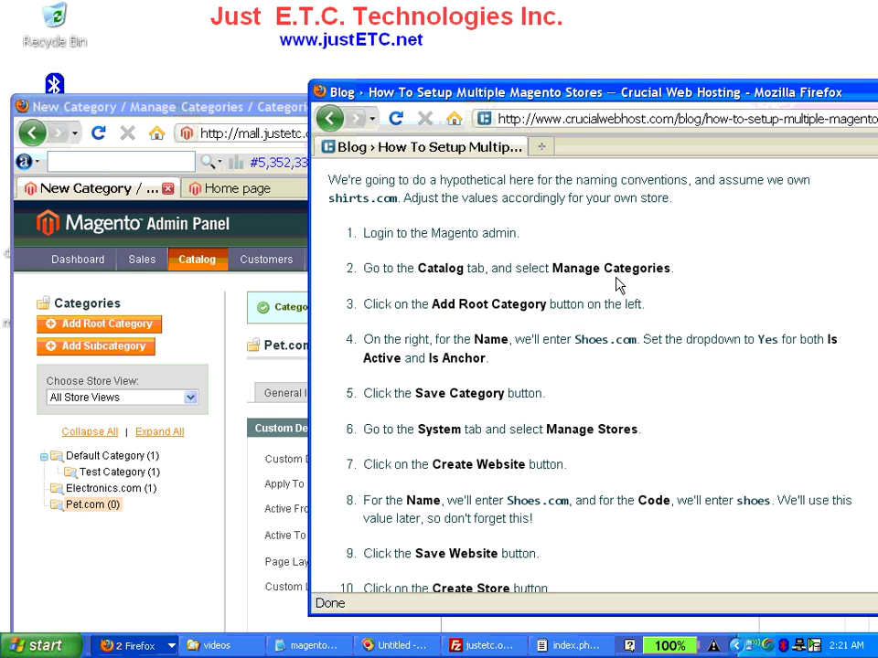
scroll(490, 419, "down", 4)
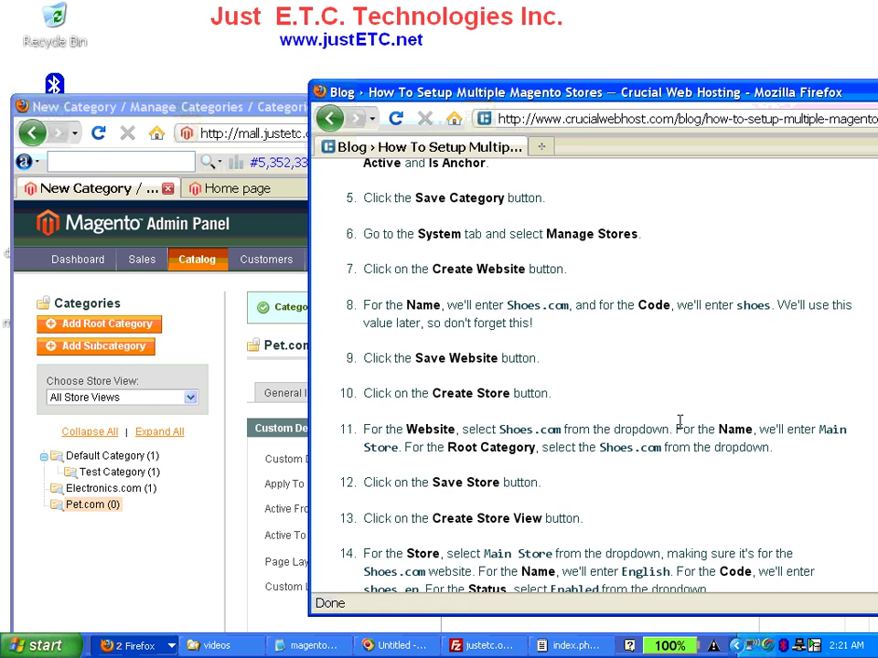
left_click_drag(363, 237, 677, 245)
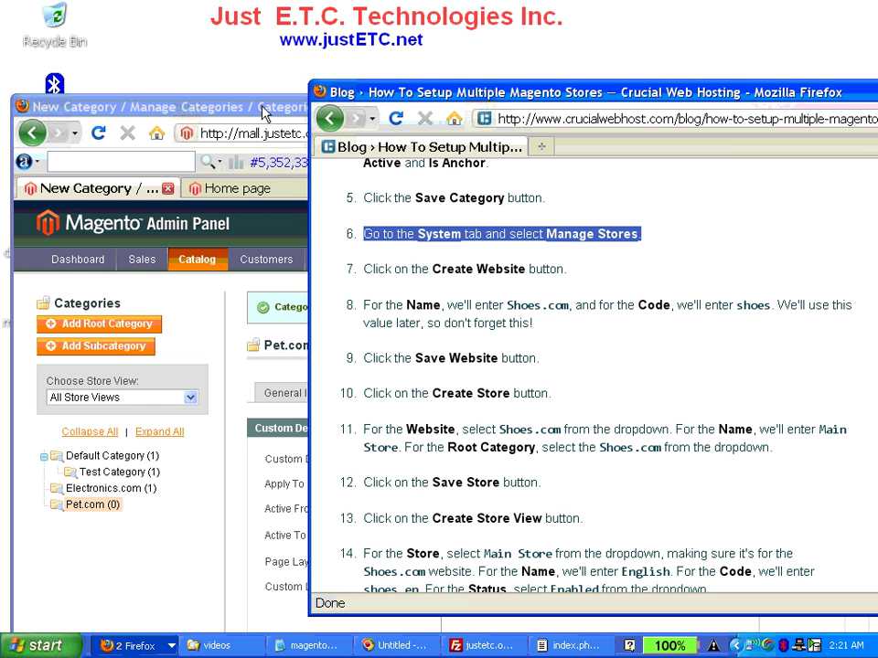
left_click(205, 103)
mouse_move(476, 267)
mouse_move(603, 258)
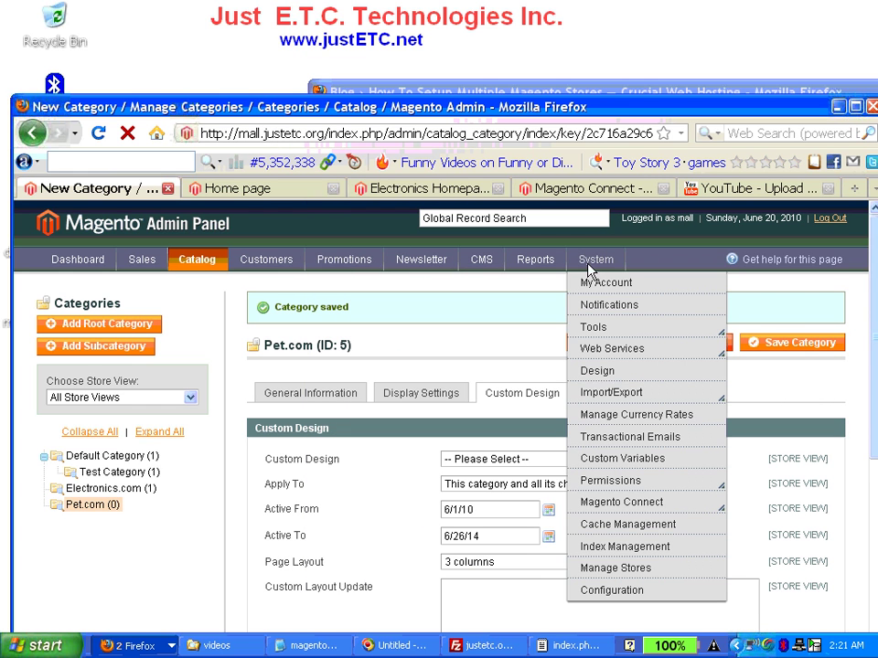
left_click(602, 570)
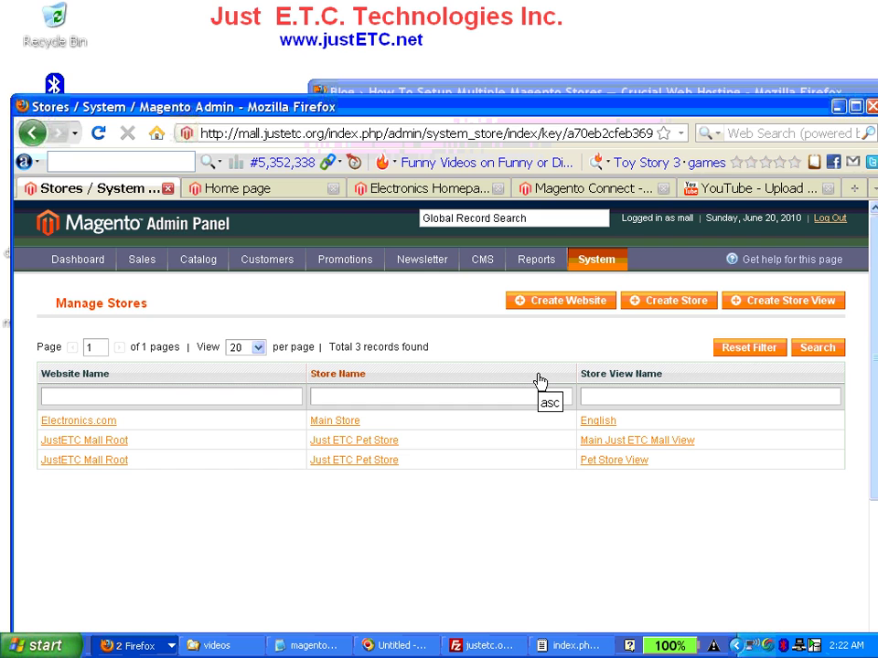
Create a new website named Pet.com with the code pet and save it
left_click(553, 306)
left_click(559, 302)
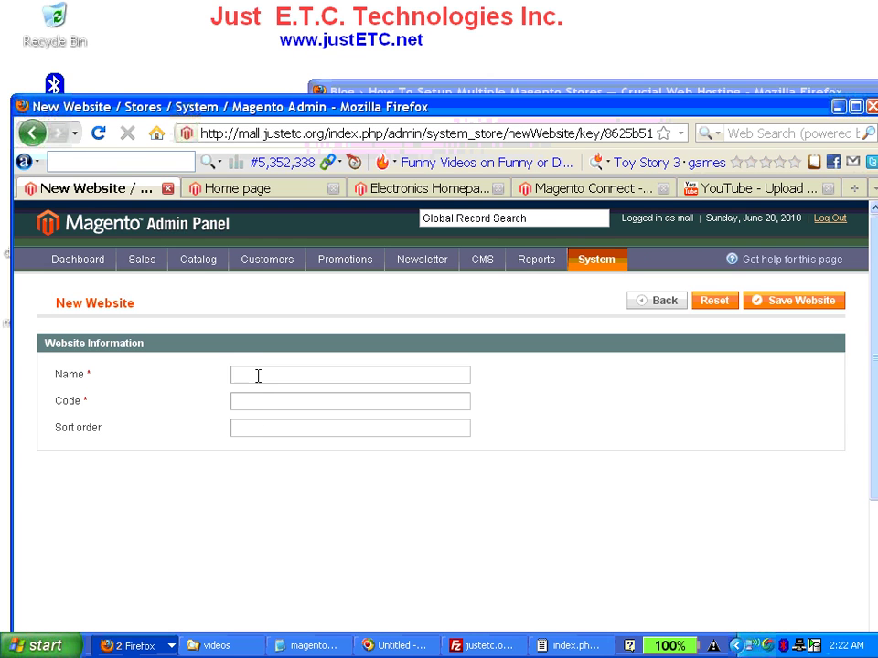
left_click(258, 376)
type("Pet.com")
left_click(254, 397)
type("pet")
left_click(206, 389)
left_click(789, 312)
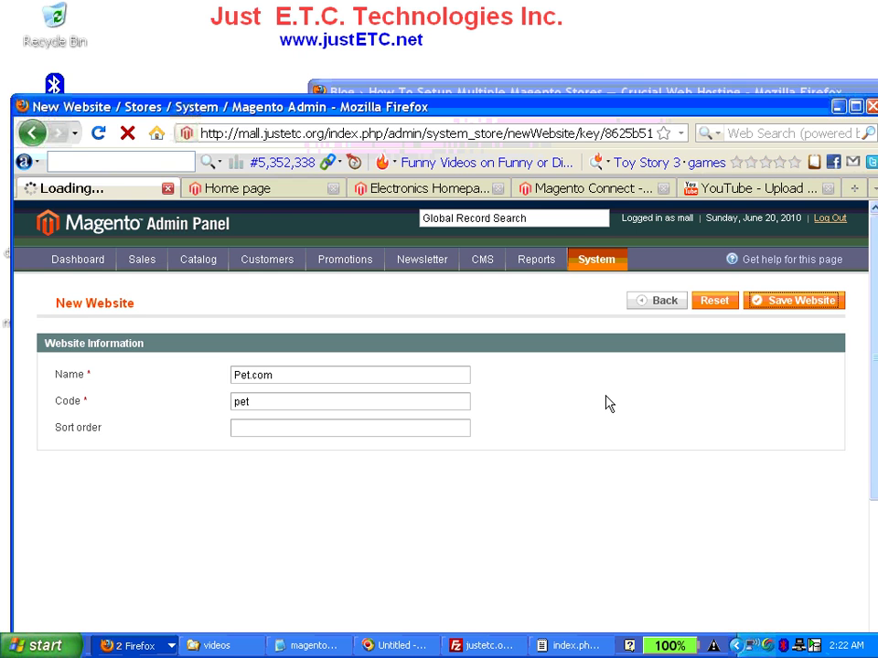
Read the article's instructions on creating a website, a store and a store view
left_click(134, 648)
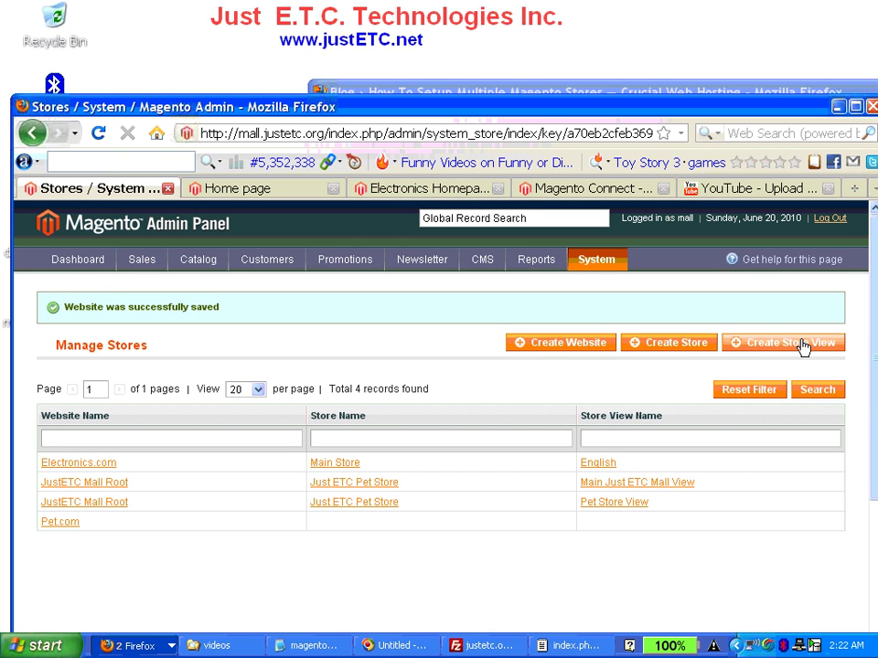
left_click(173, 646)
left_click(166, 605)
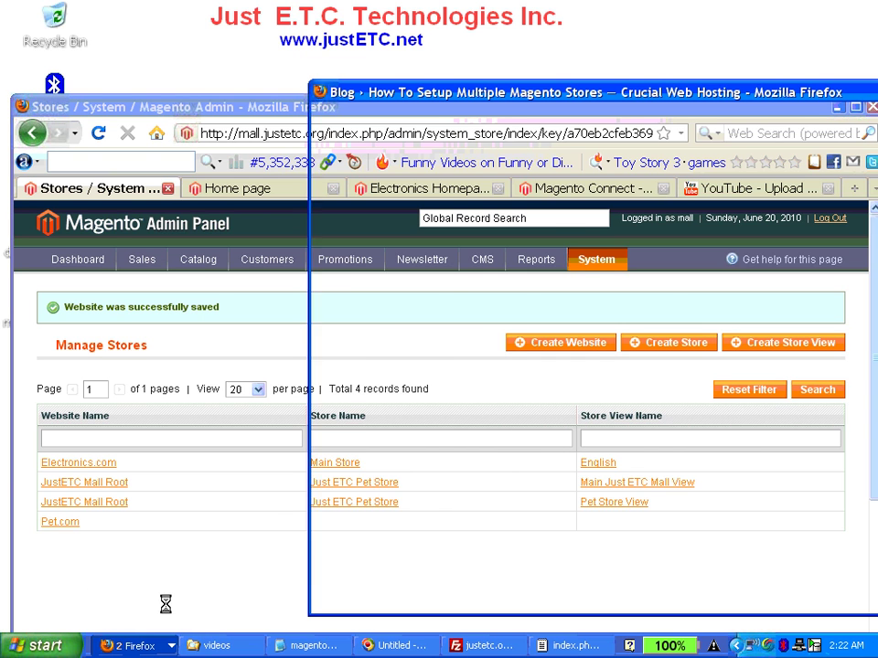
left_click(611, 369)
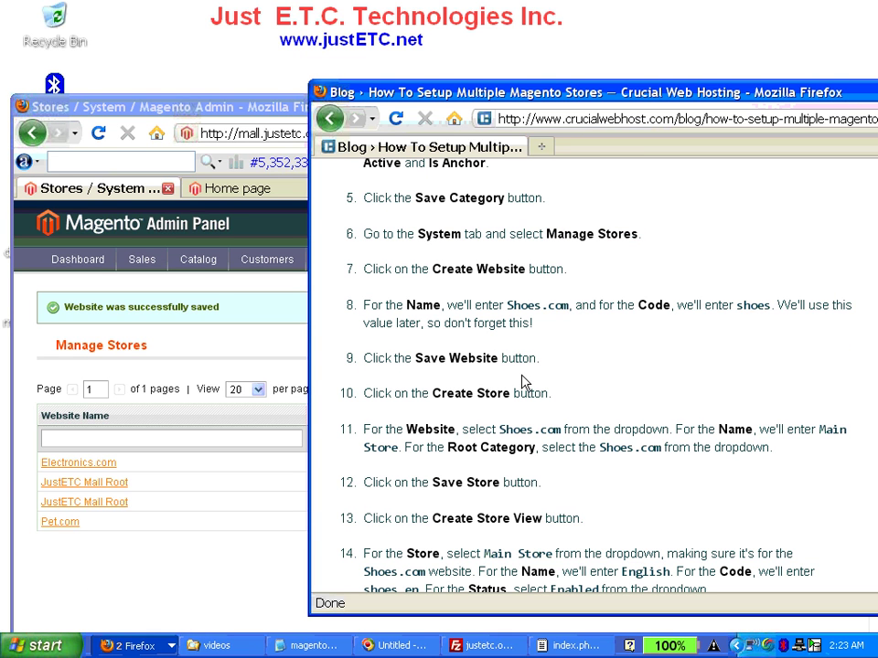
left_click_drag(429, 394, 553, 399)
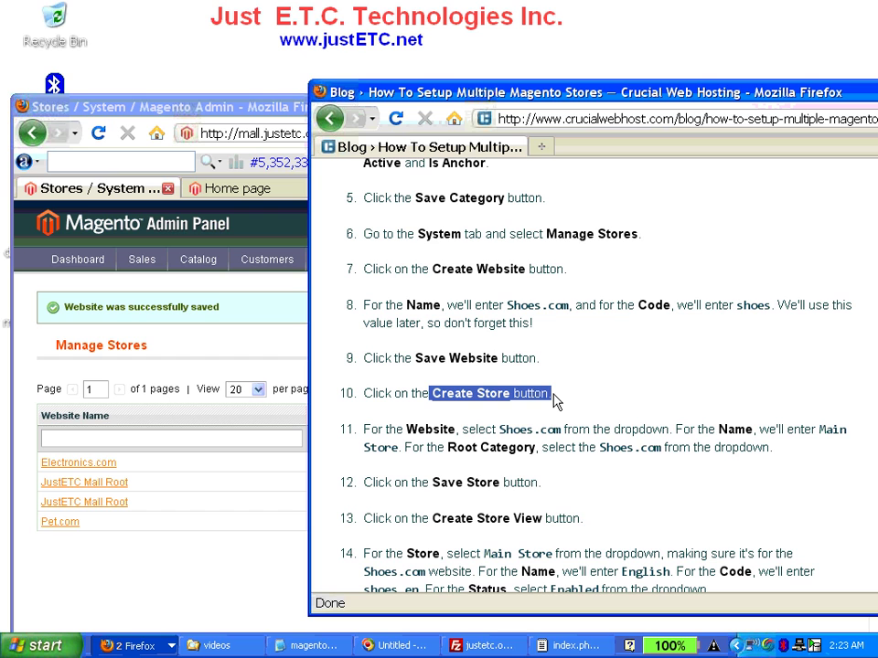
left_click_drag(431, 269, 535, 269)
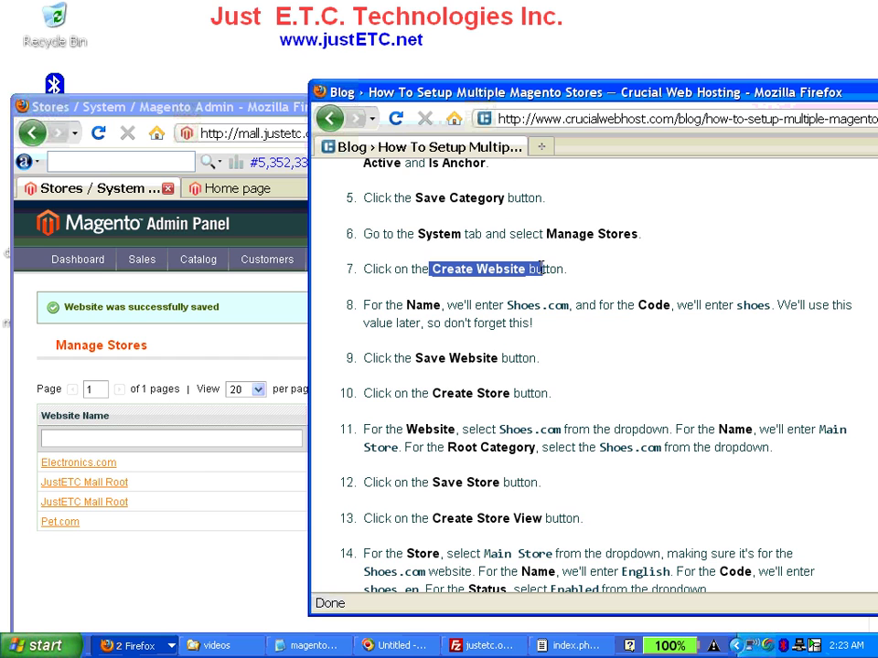
left_click_drag(432, 393, 567, 405)
left_click_drag(431, 519, 581, 518)
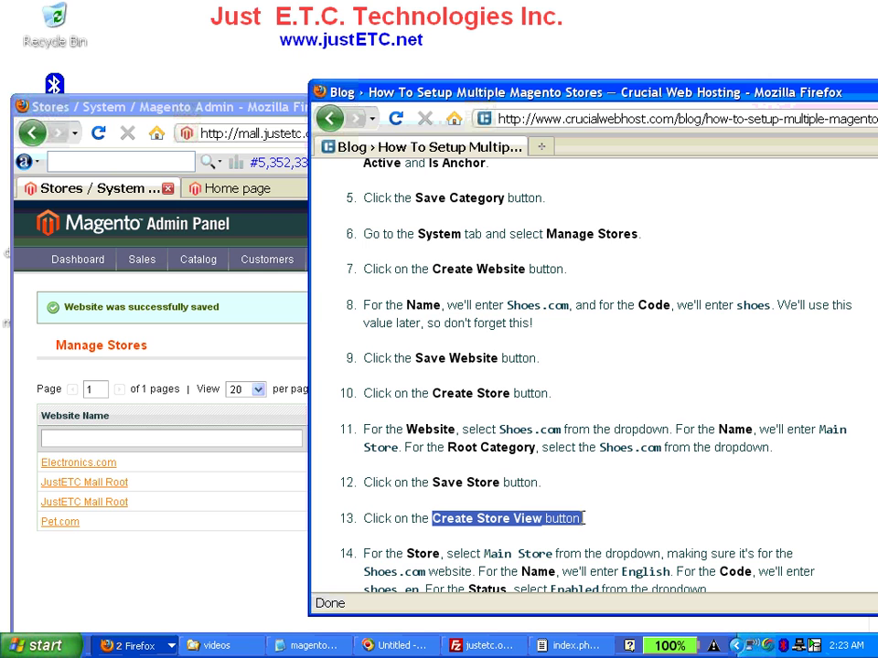
Back in the Magento admin, create and save a store named Main Store with website Pet.com and root category Pet.com
left_click(186, 562)
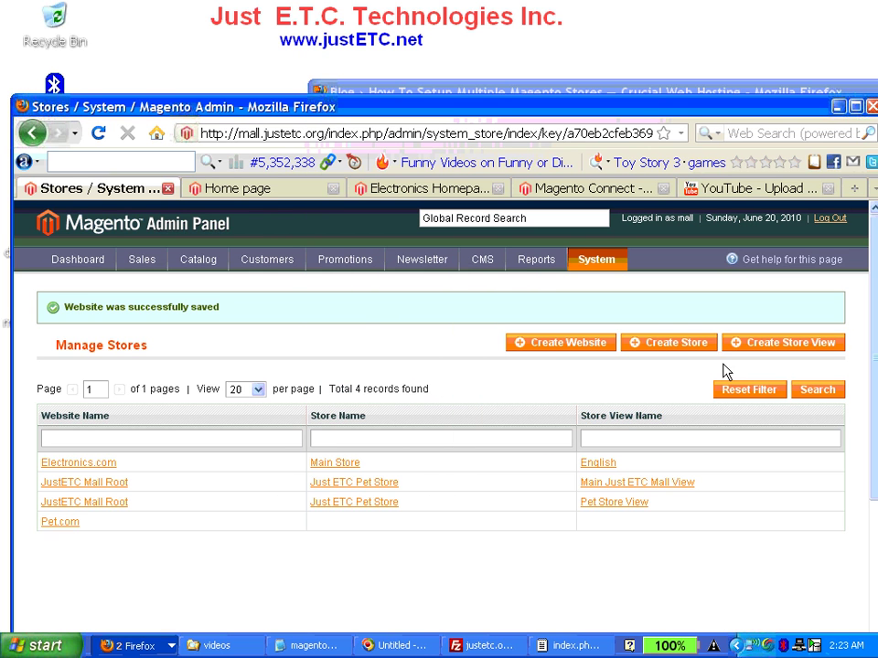
left_click(679, 343)
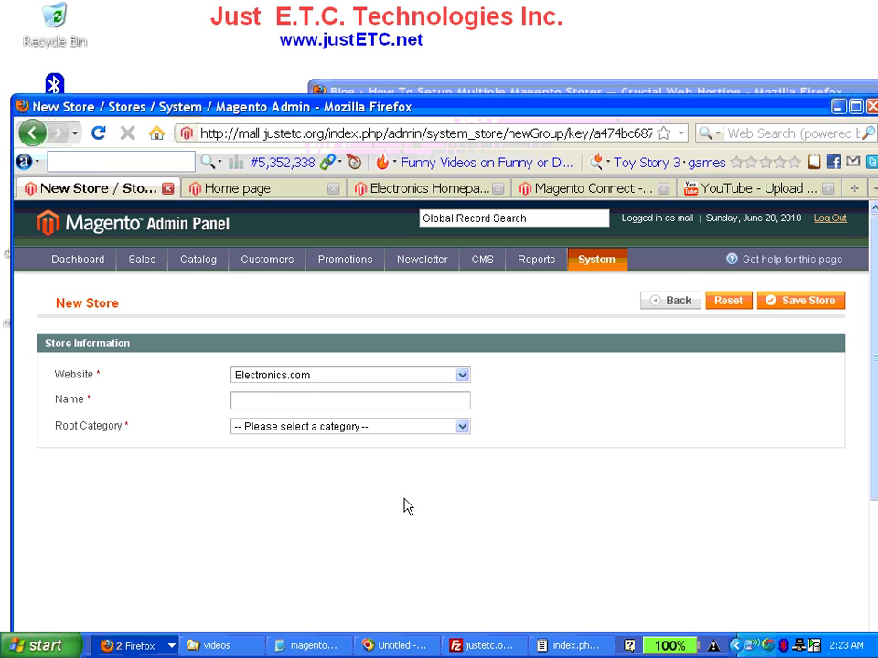
left_click(308, 383)
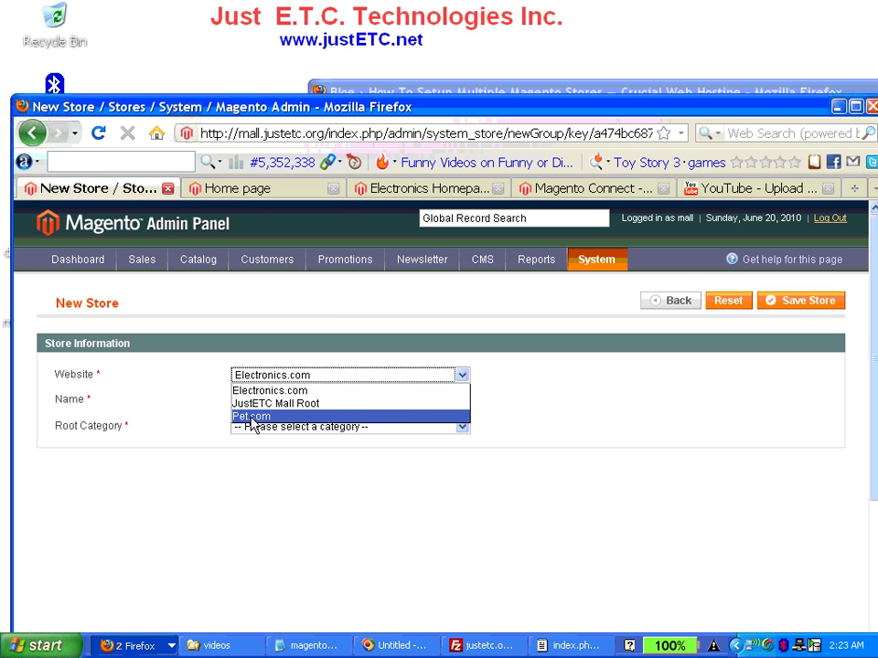
left_click(254, 417)
left_click(251, 401)
type("M")
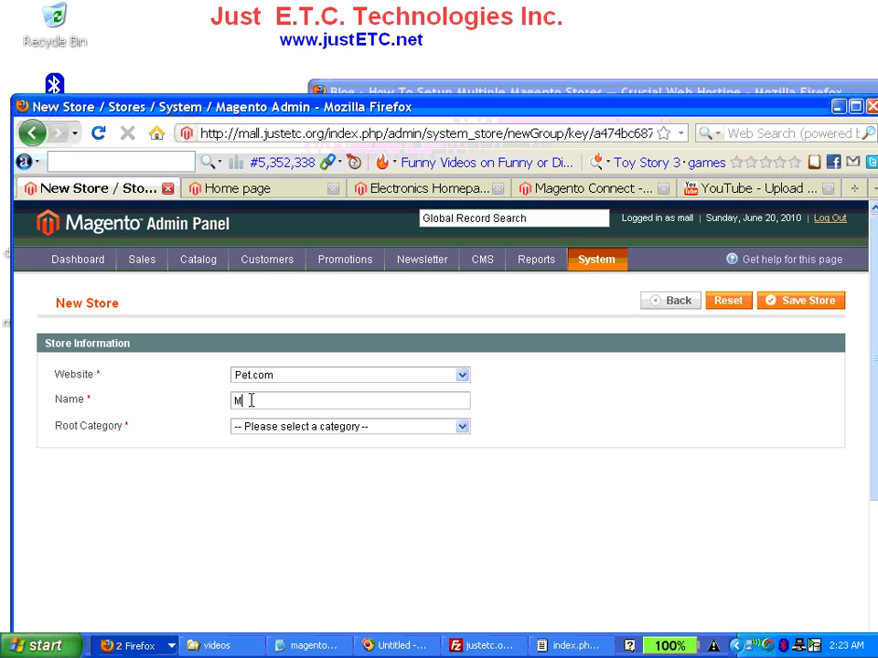
type("ain Store")
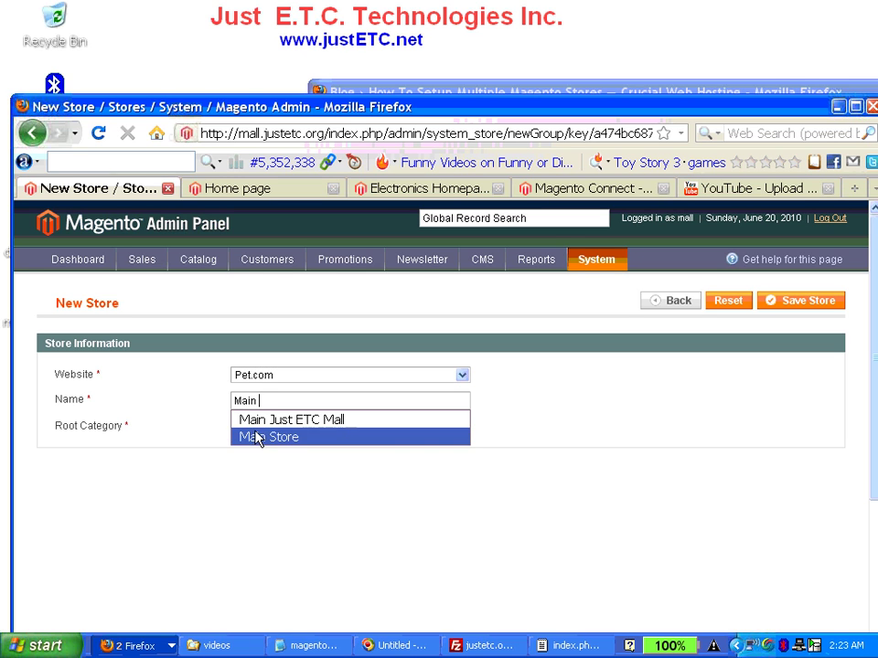
left_click(257, 437)
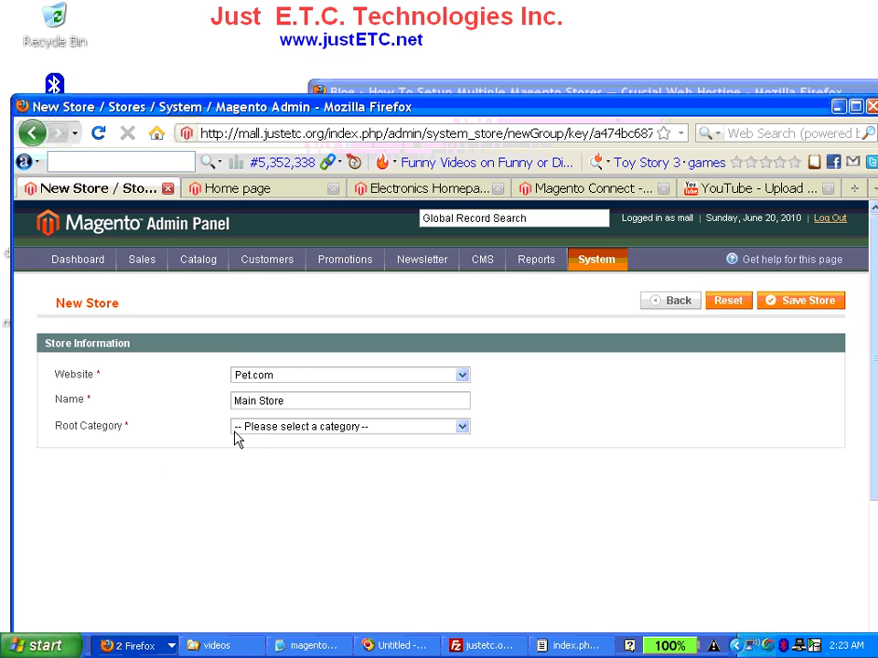
left_click(261, 427)
left_click(252, 481)
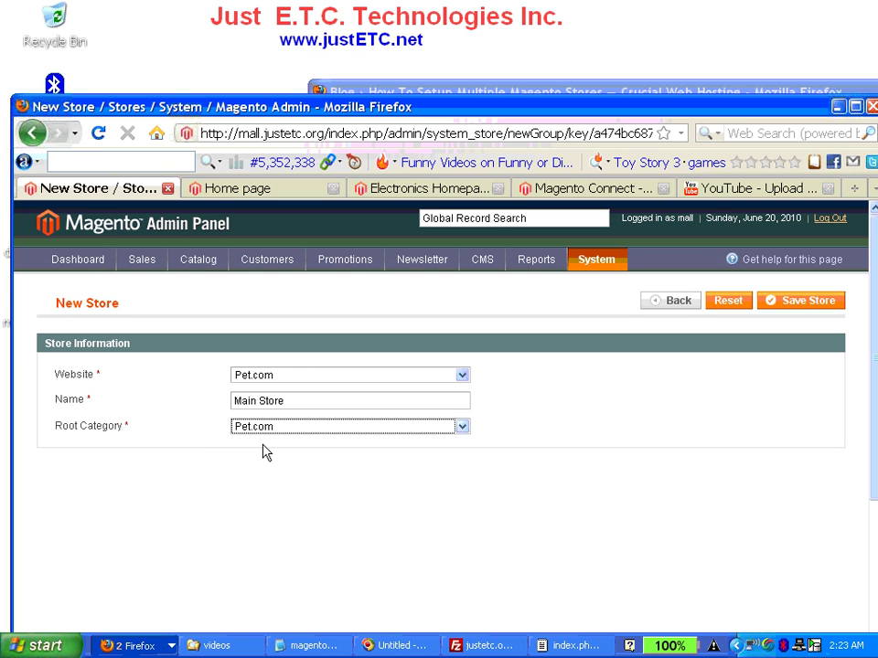
left_click(799, 304)
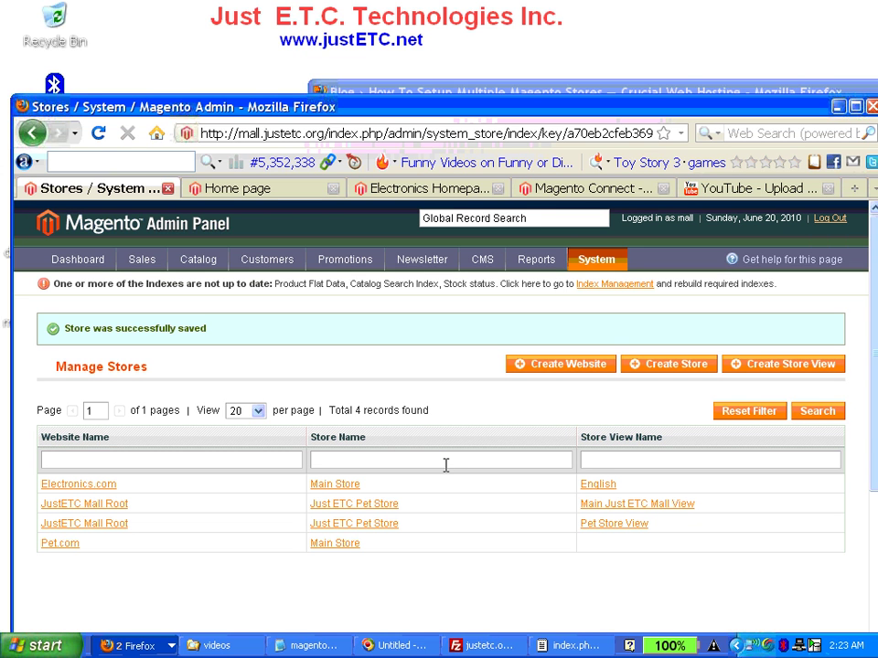
Start a new store view for the Main Store under Pet.com and name it Pet Store View
left_click(770, 365)
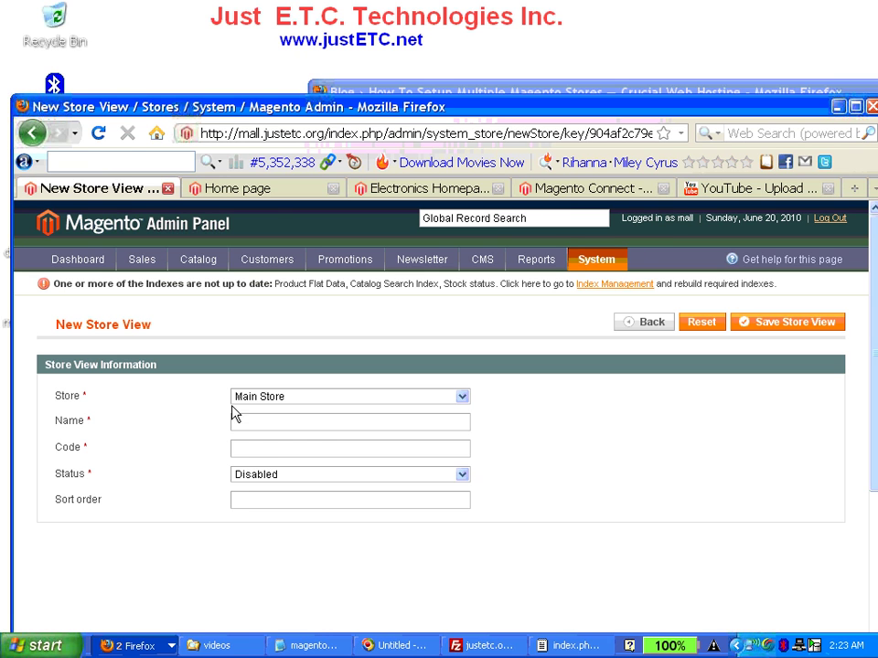
left_click(267, 398)
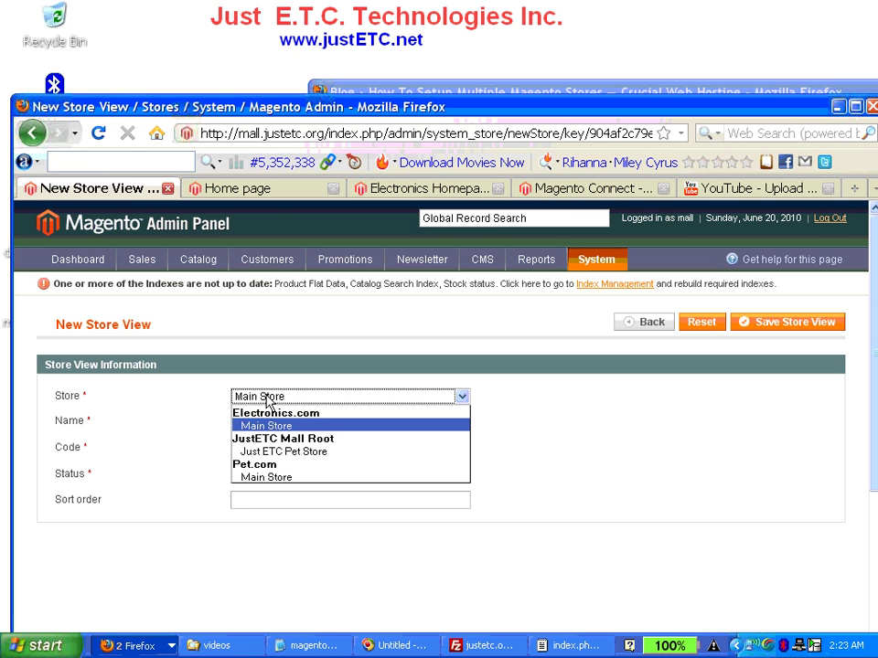
left_click(260, 474)
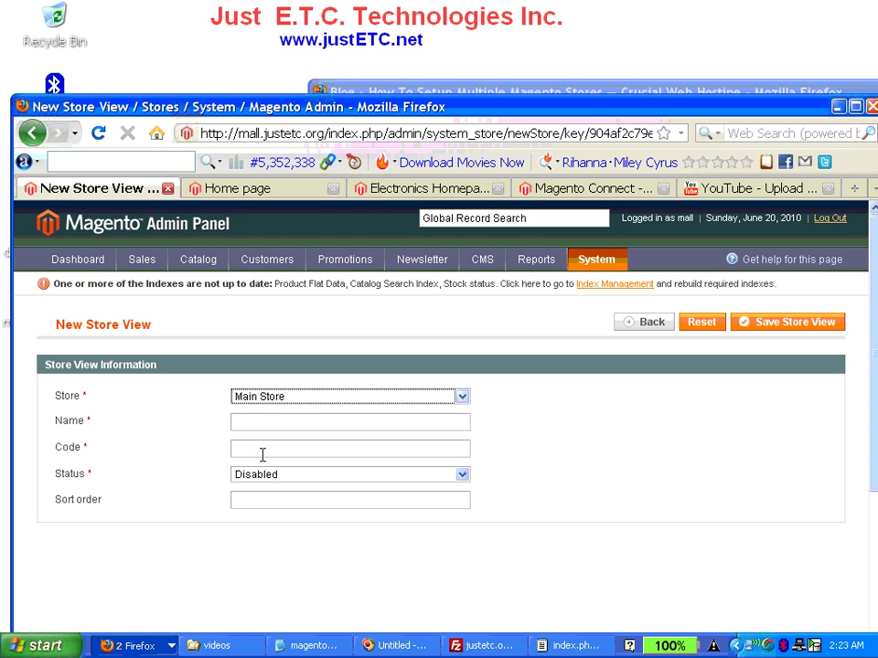
left_click(295, 399)
left_click(257, 478)
left_click(246, 421)
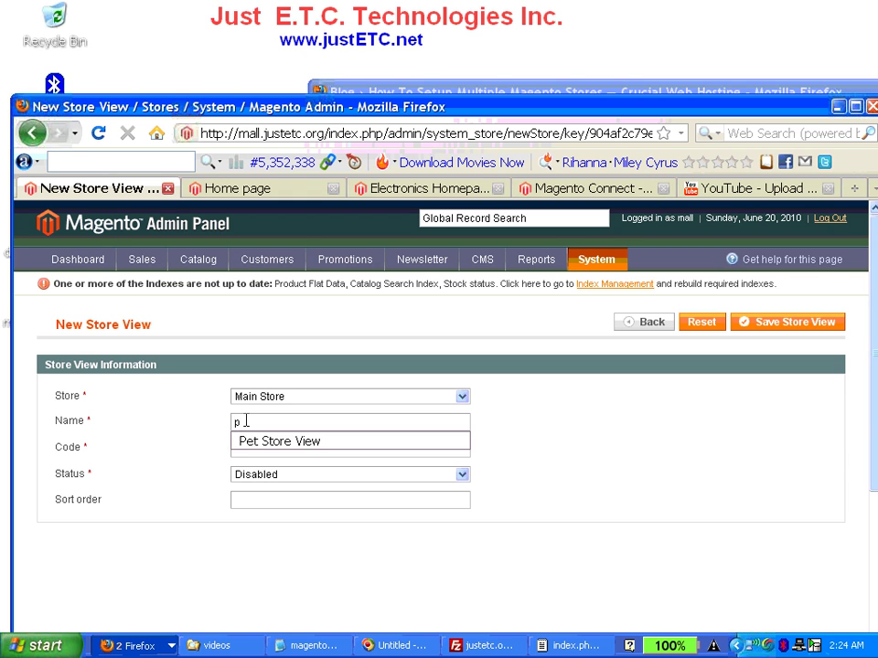
type("pet")
left_click(262, 446)
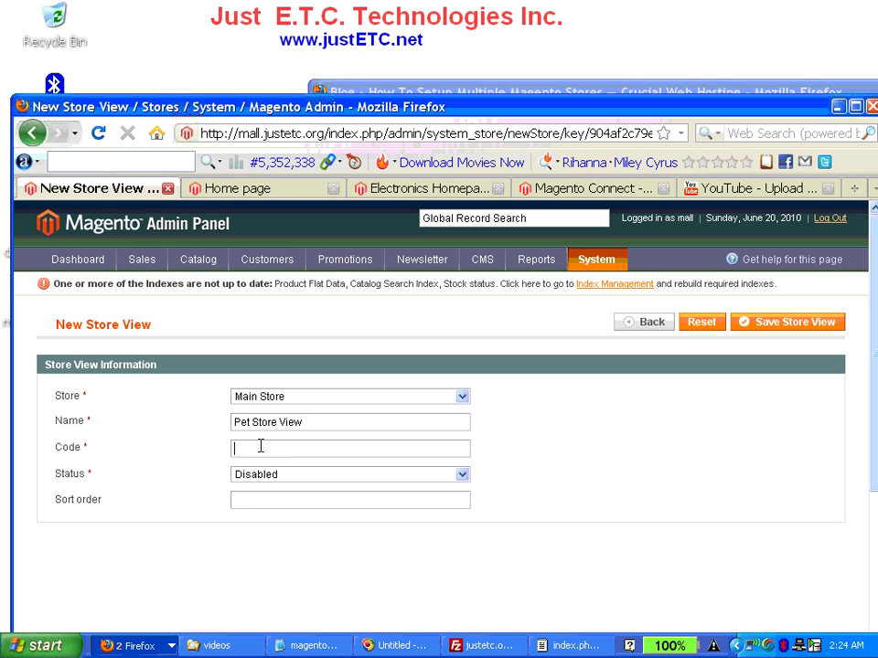
Set the store view's code to pet and its status to Enabled
type("pet")
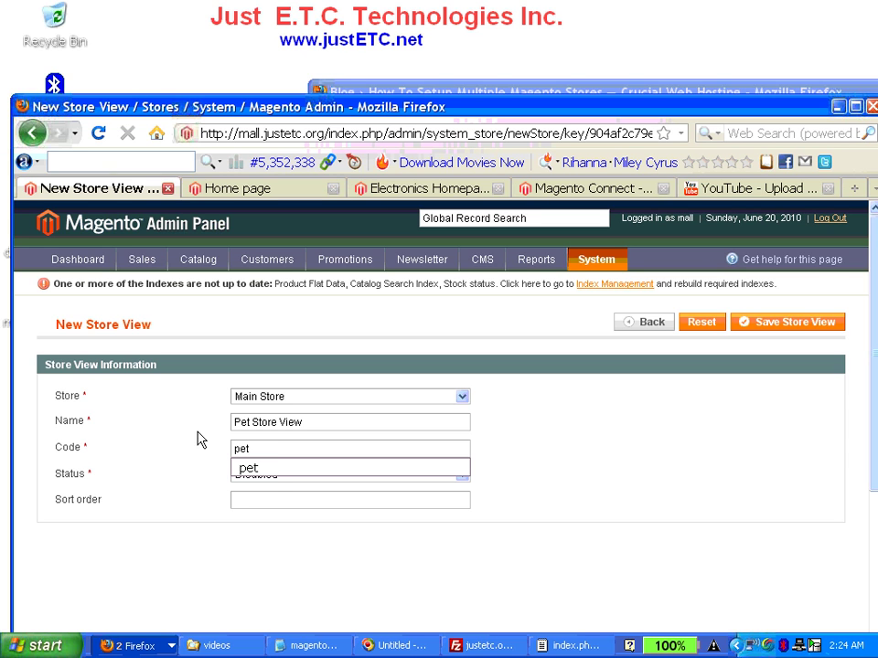
left_click(264, 468)
left_click(264, 474)
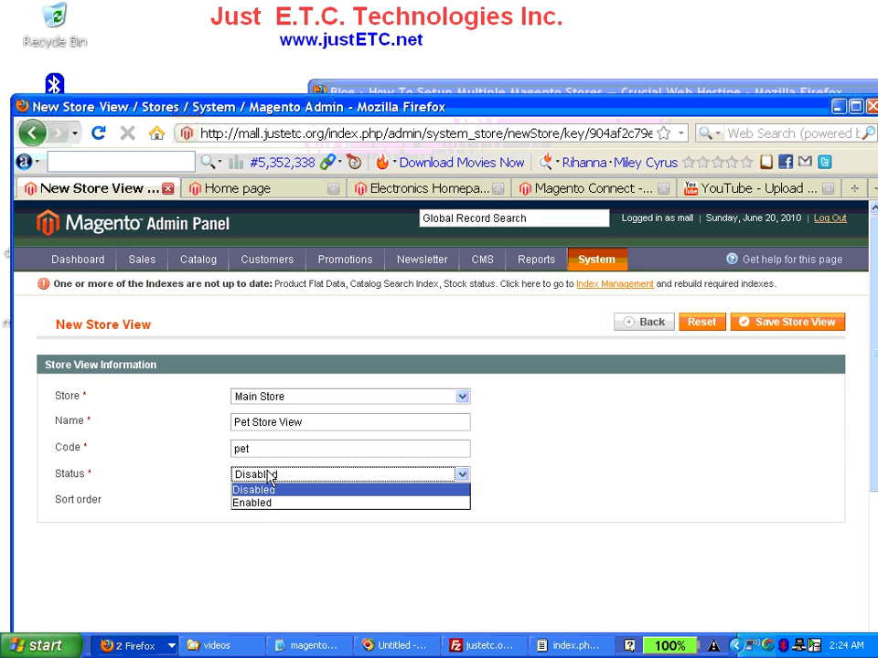
left_click(255, 502)
left_click(254, 499)
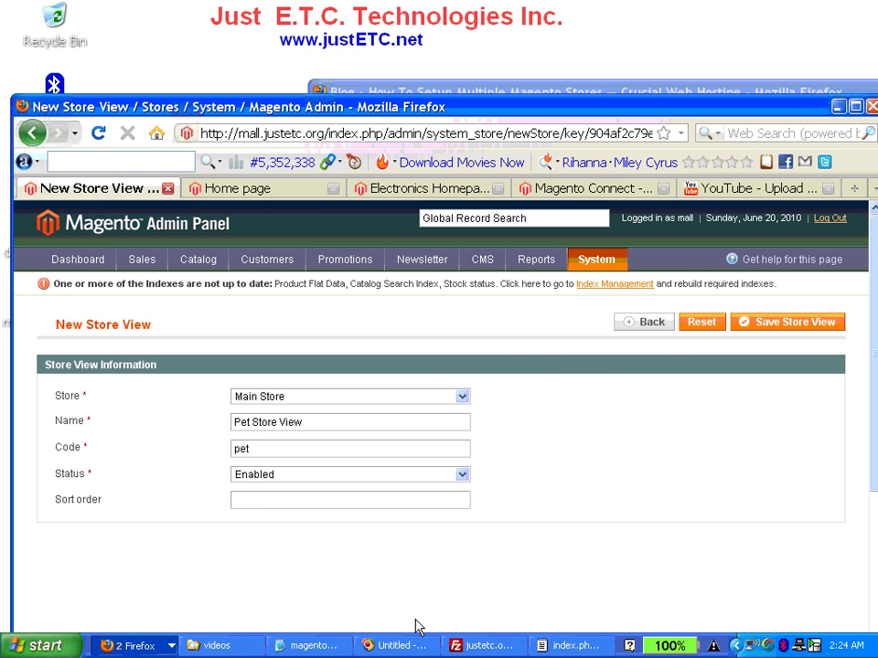
Change the new store view's name to English and its code to pet_en, and save the store view
left_click(388, 644)
left_click(176, 111)
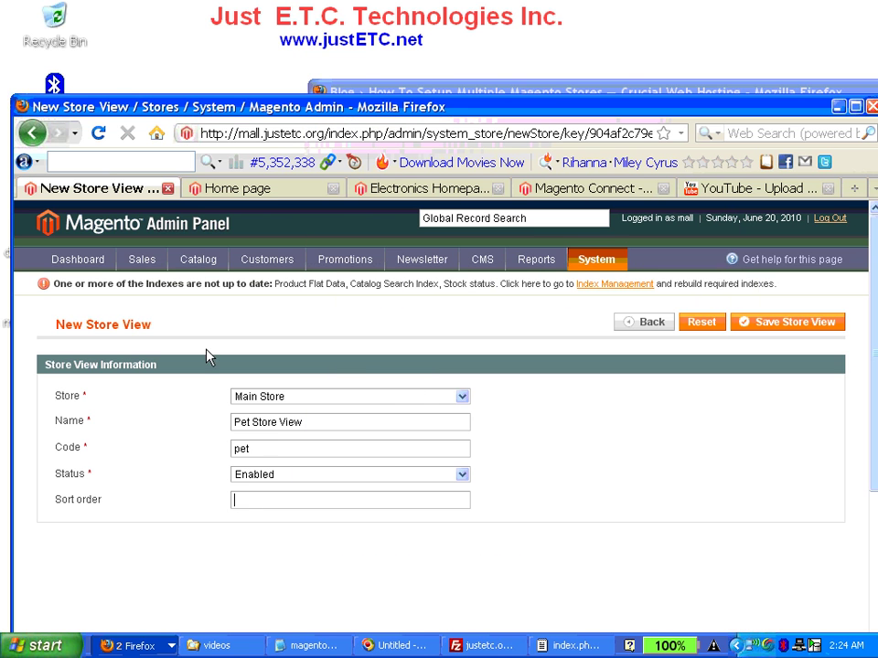
left_click_drag(256, 449, 178, 449)
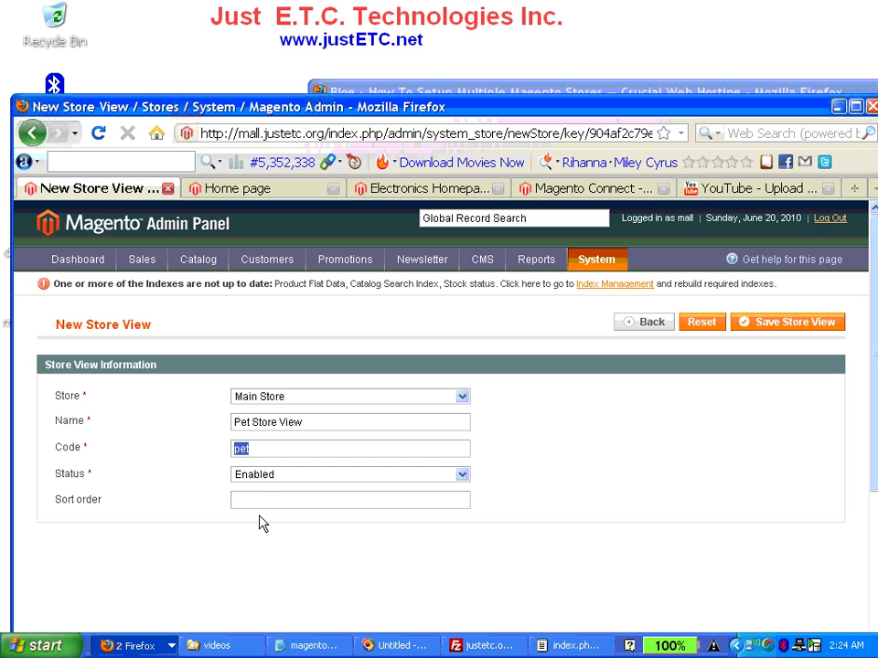
left_click_drag(301, 422, 166, 423)
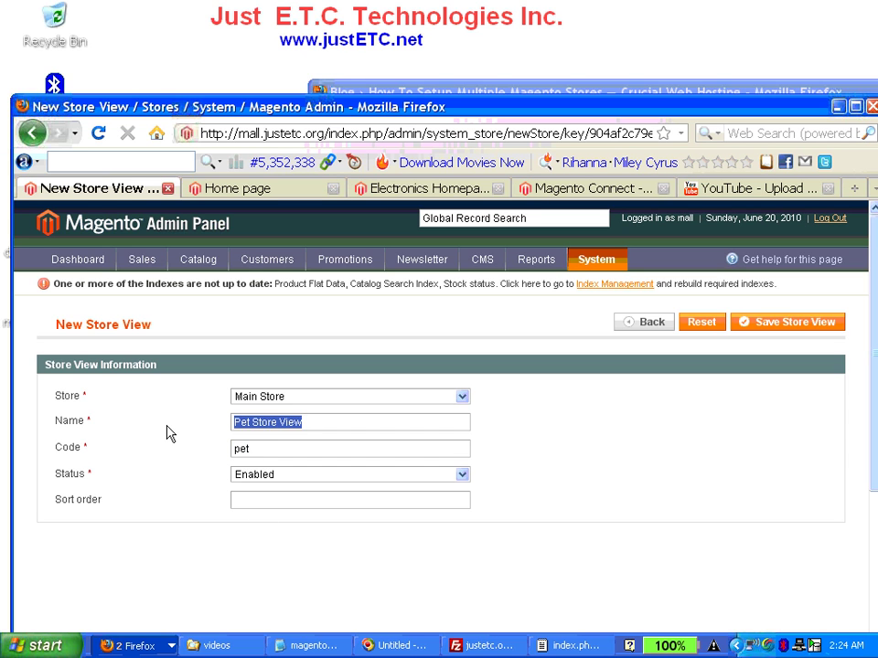
type("English")
key("shift+Tab")
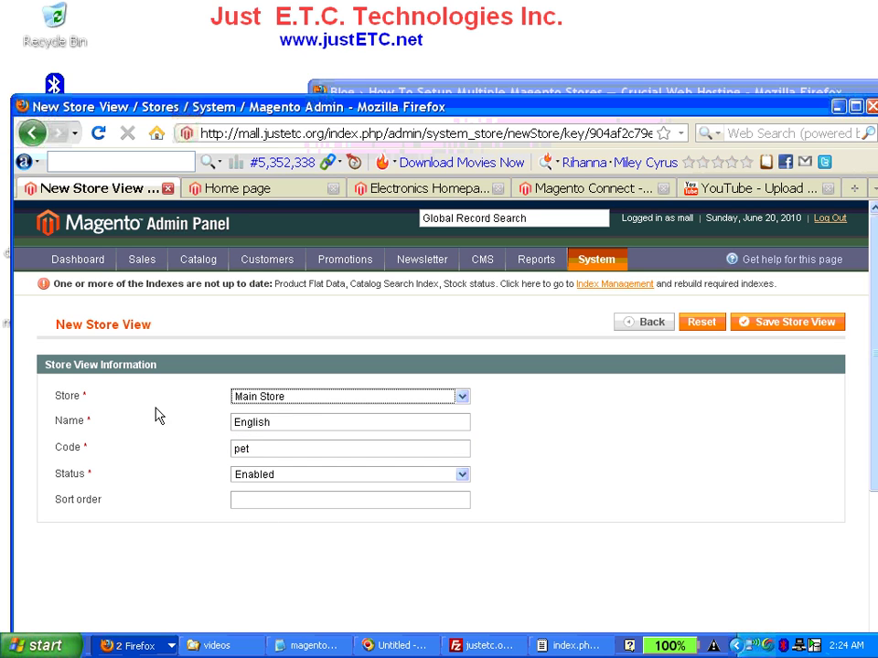
left_click_drag(257, 448, 208, 449)
type("pet")
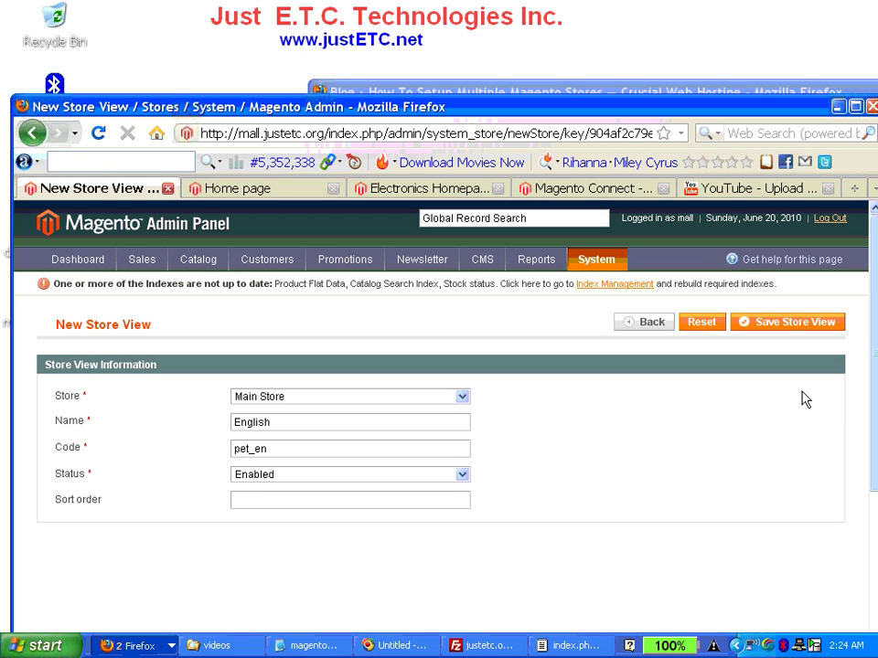
left_click(731, 321)
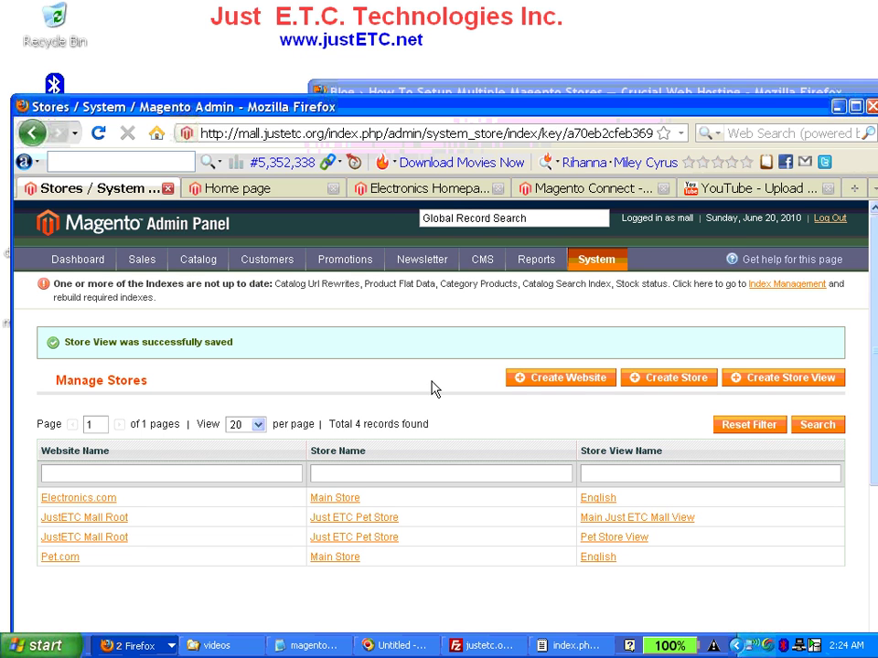
Open Index Management and reindex the data of all indexes
left_click(633, 377)
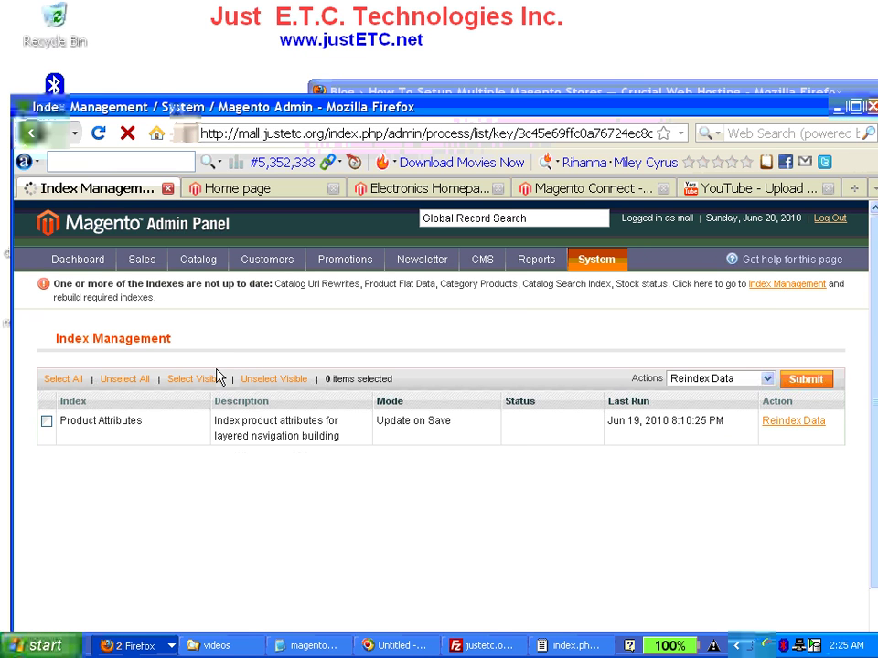
left_click(50, 378)
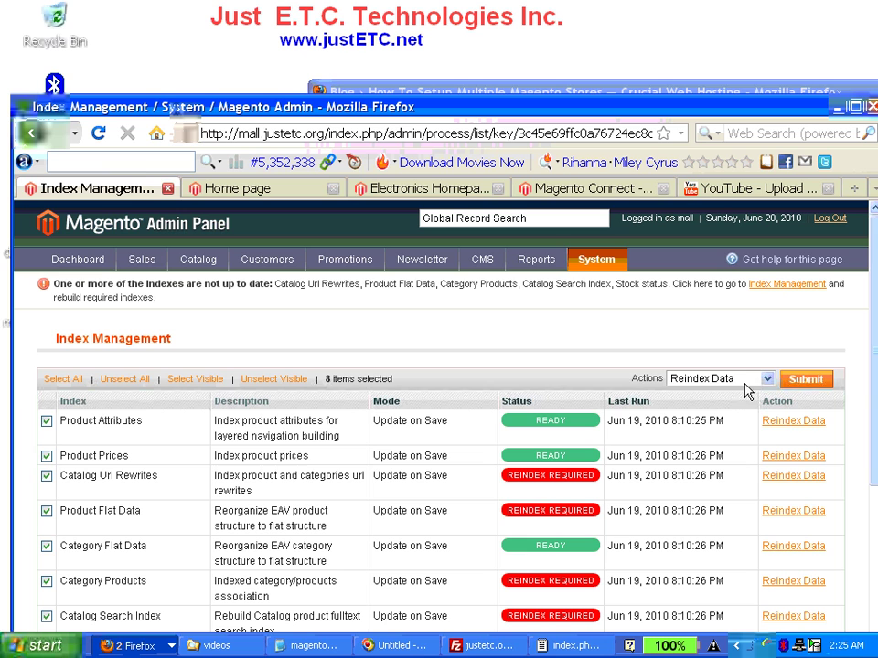
left_click(803, 382)
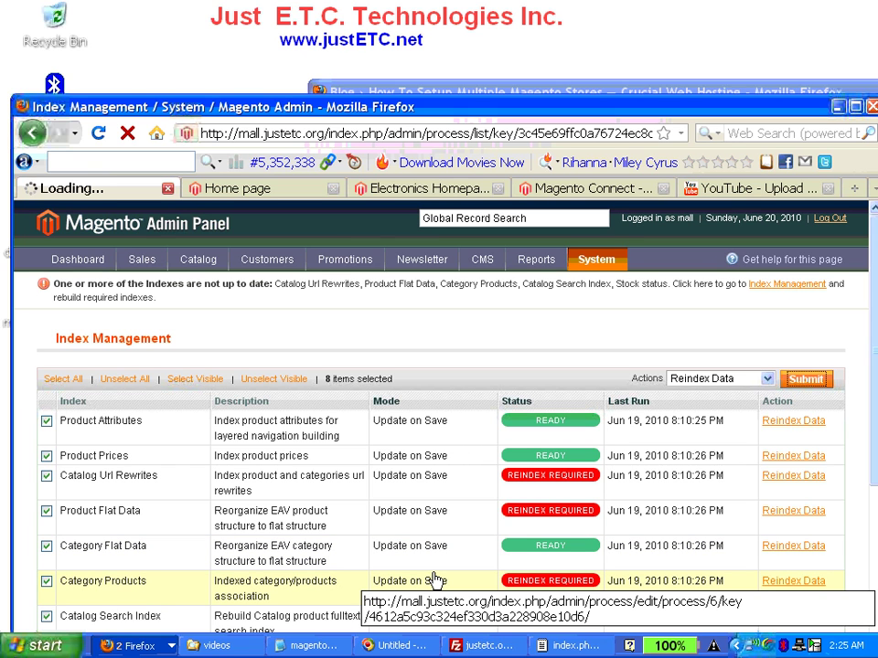
Read the Crucial Web Hosting article's steps on the configuration scope and the store's base URLs
left_click(159, 646)
left_click(160, 601)
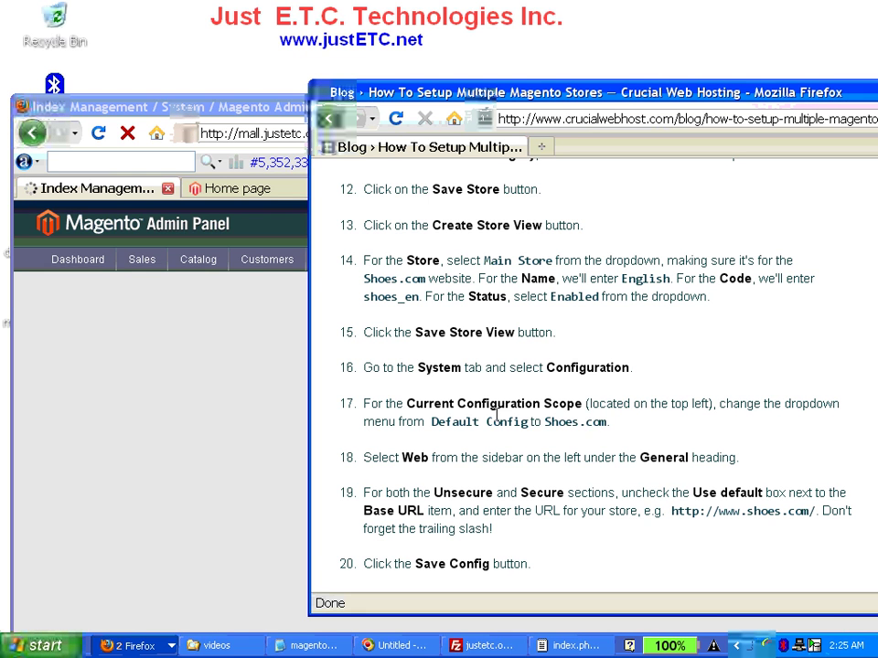
scroll(574, 437, "down", 2)
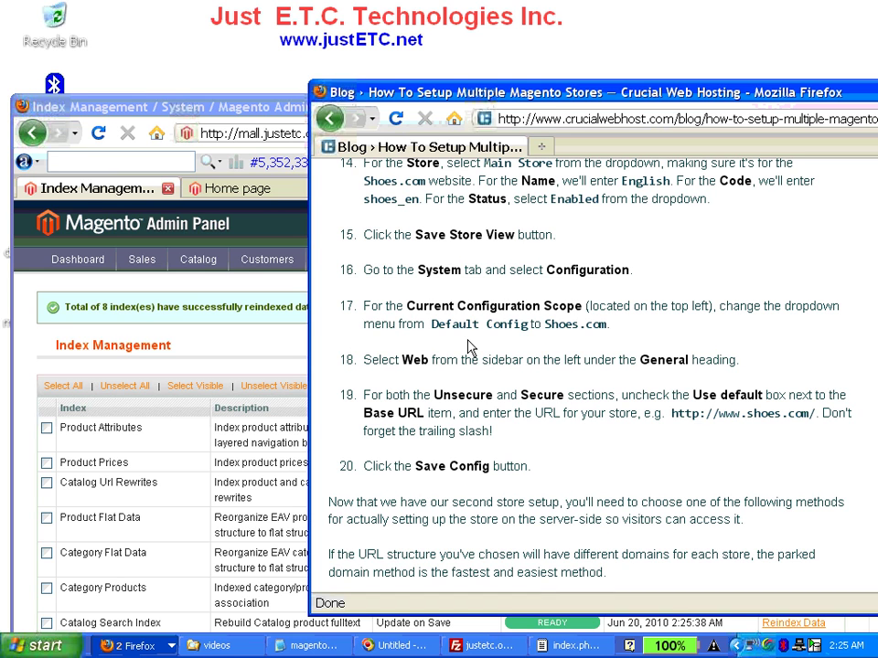
left_click_drag(357, 270, 632, 270)
Back in the Magento admin, open the system configuration, set its scope to Pet.com and show the Web settings
left_click(228, 134)
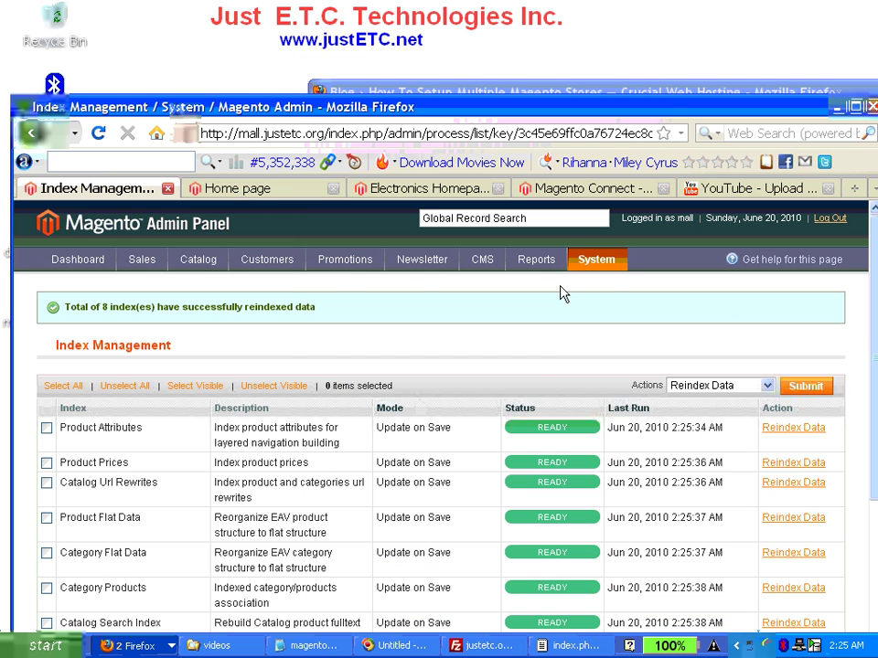
mouse_move(583, 274)
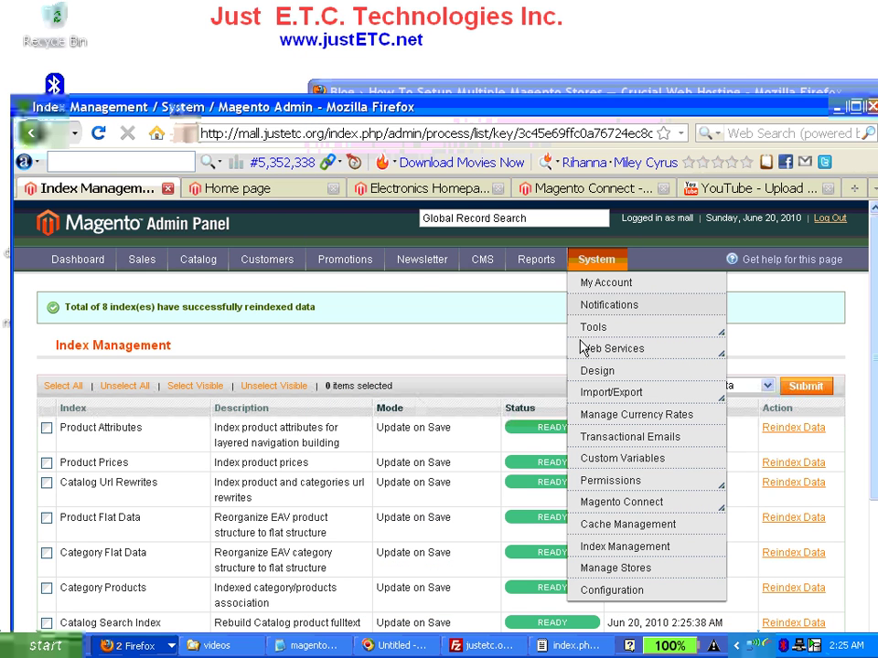
left_click(612, 591)
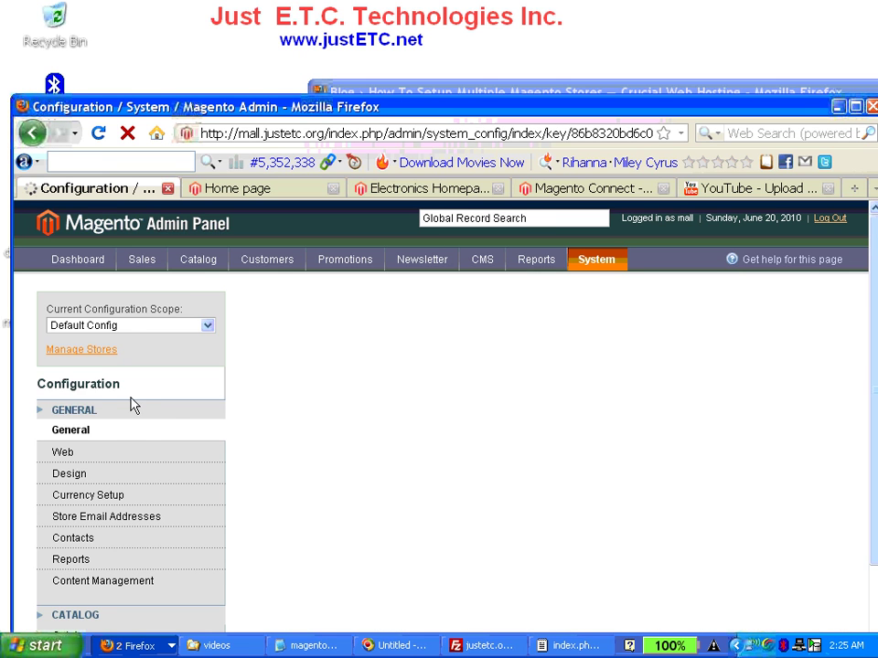
left_click(123, 326)
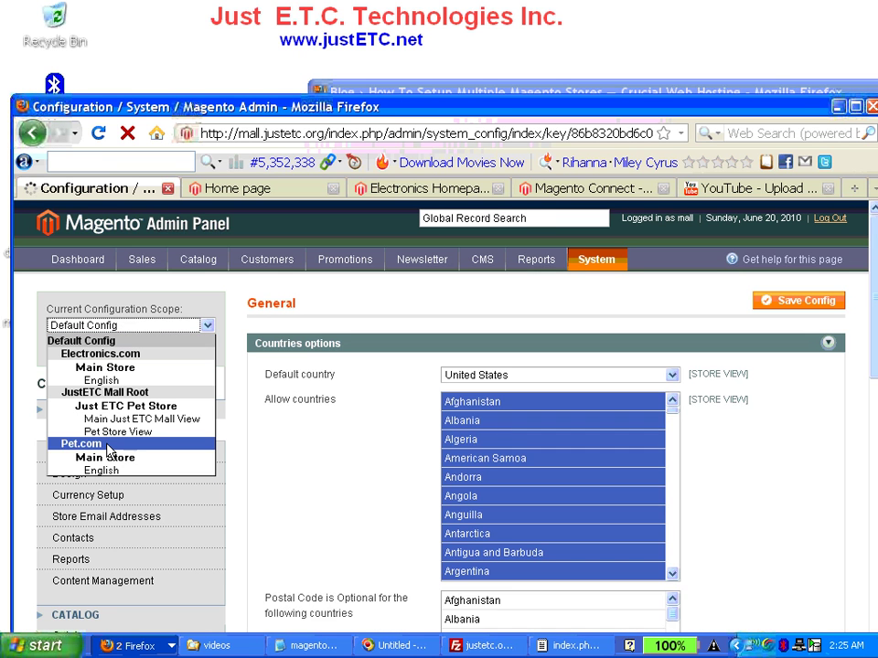
left_click(108, 446)
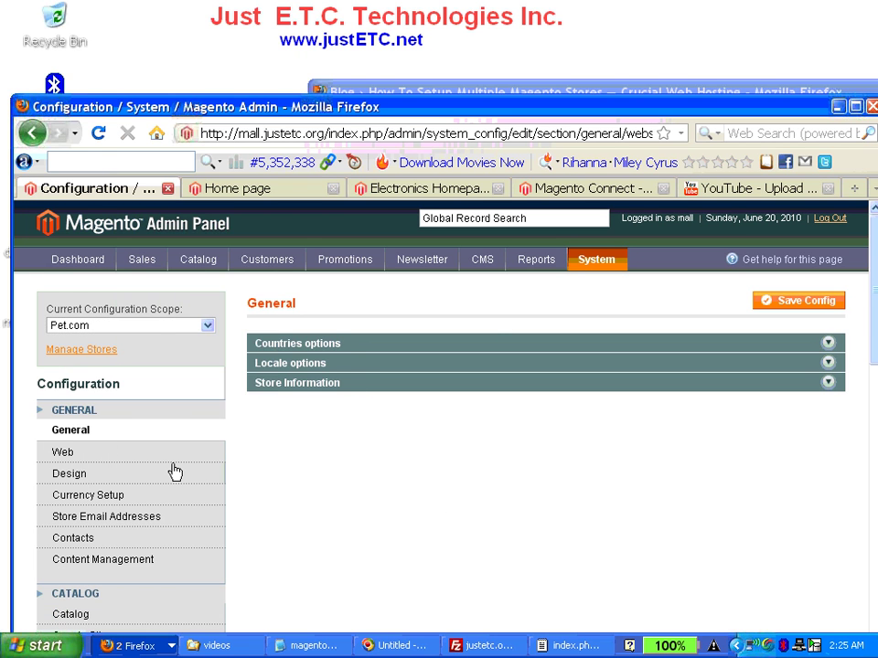
left_click(61, 453)
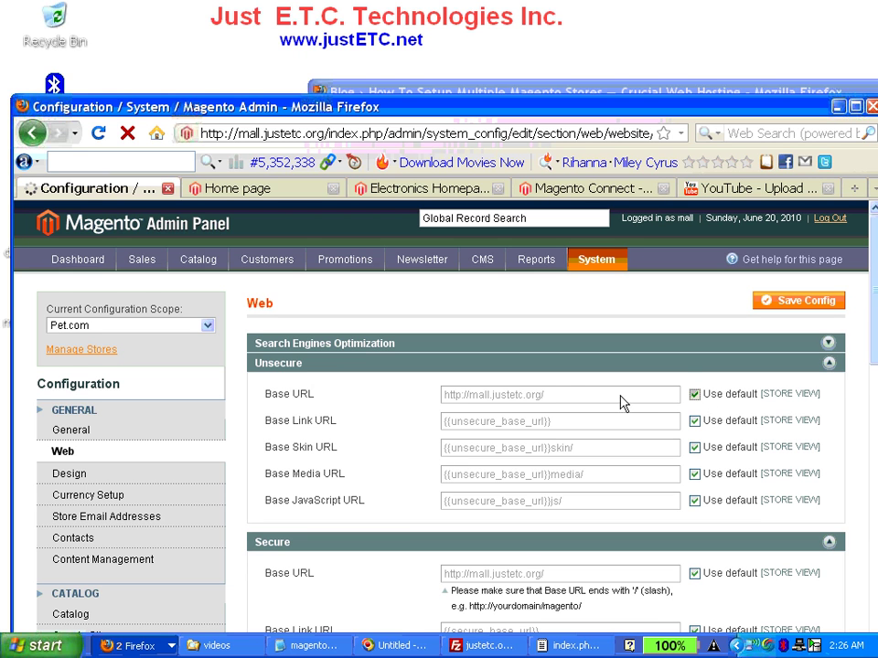
left_click(694, 394)
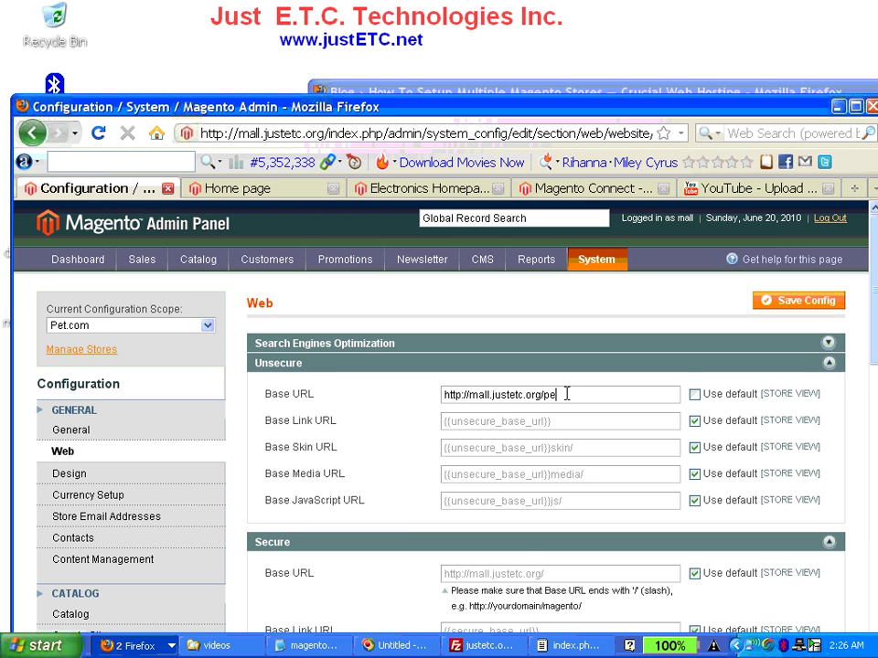
key("ctrl+a")
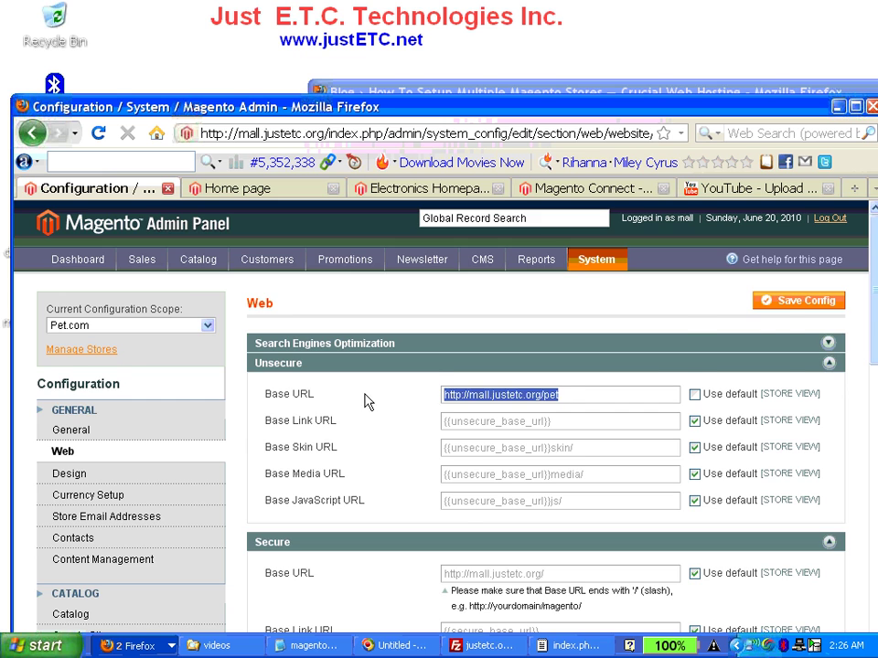
scroll(365, 401, "down", 4)
left_click(694, 377)
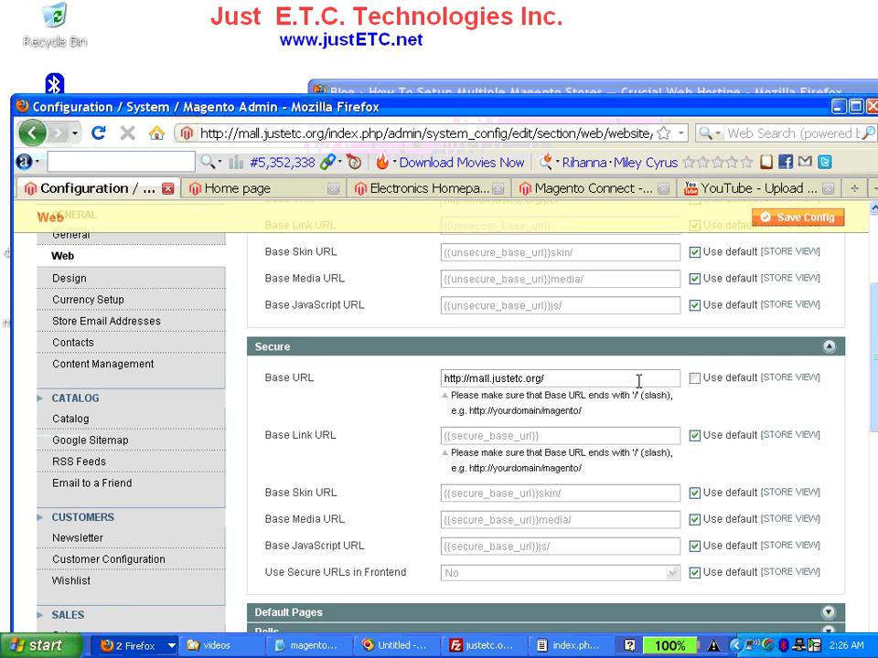
left_click(575, 382)
left_click(353, 353)
left_click(280, 353)
scroll(344, 402, "up", 4)
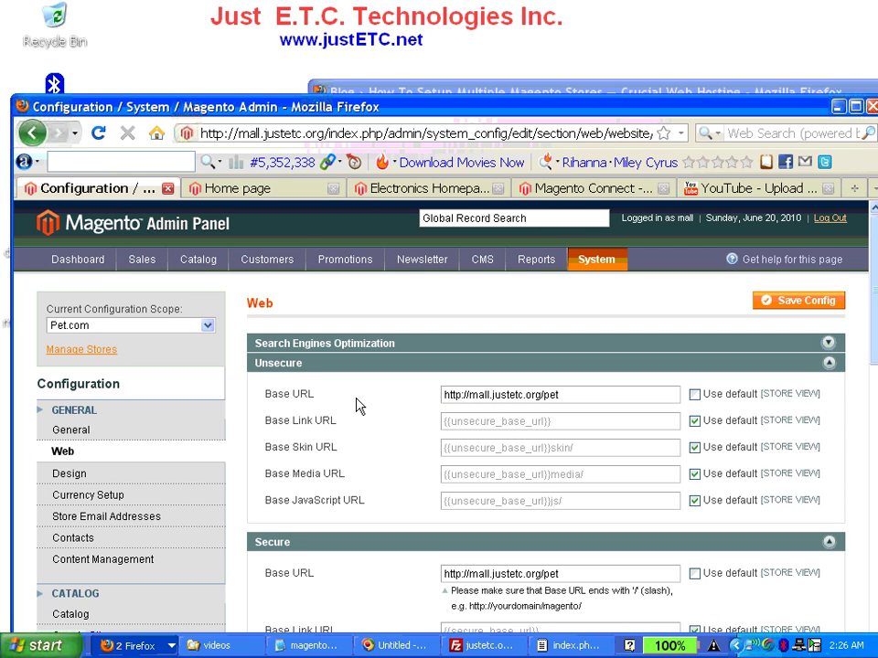
left_click(801, 309)
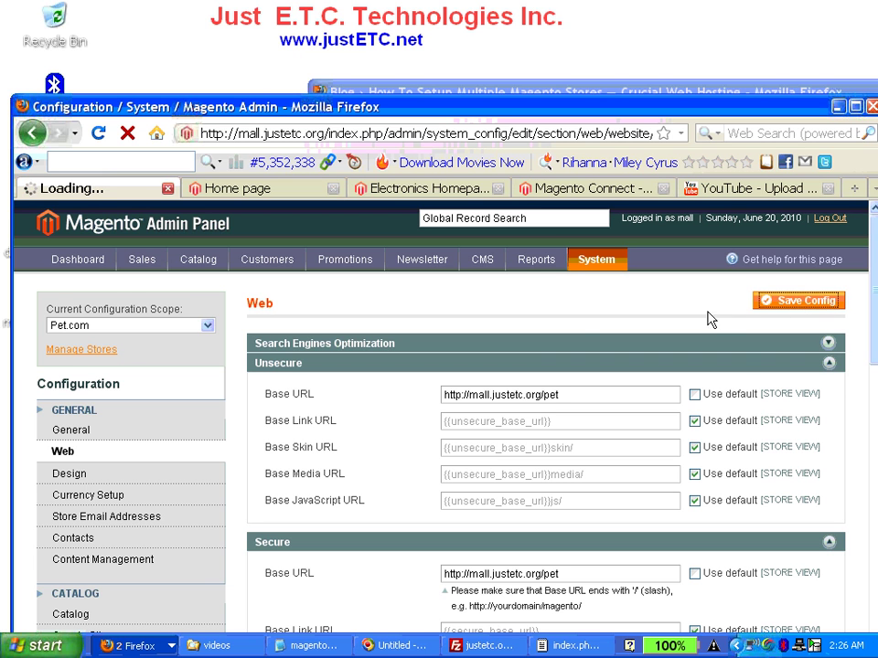
Switch to FileZilla and create a remote directory named pet inside /public_html/mall
left_click(474, 645)
double_click(385, 297)
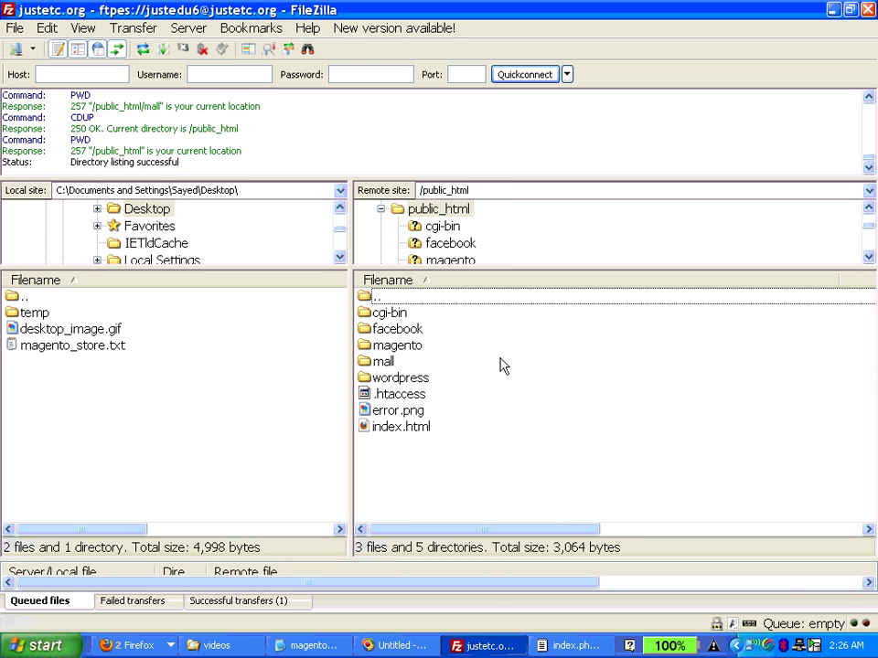
left_click(388, 361)
key("F2")
key("Return")
key("Return")
left_click(582, 414)
right_click(583, 414)
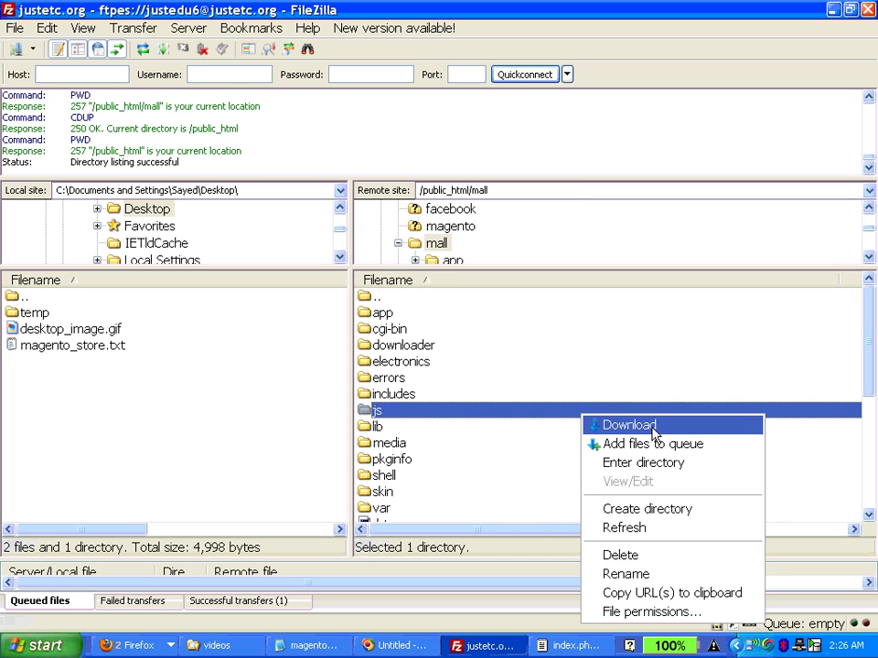
left_click(657, 514)
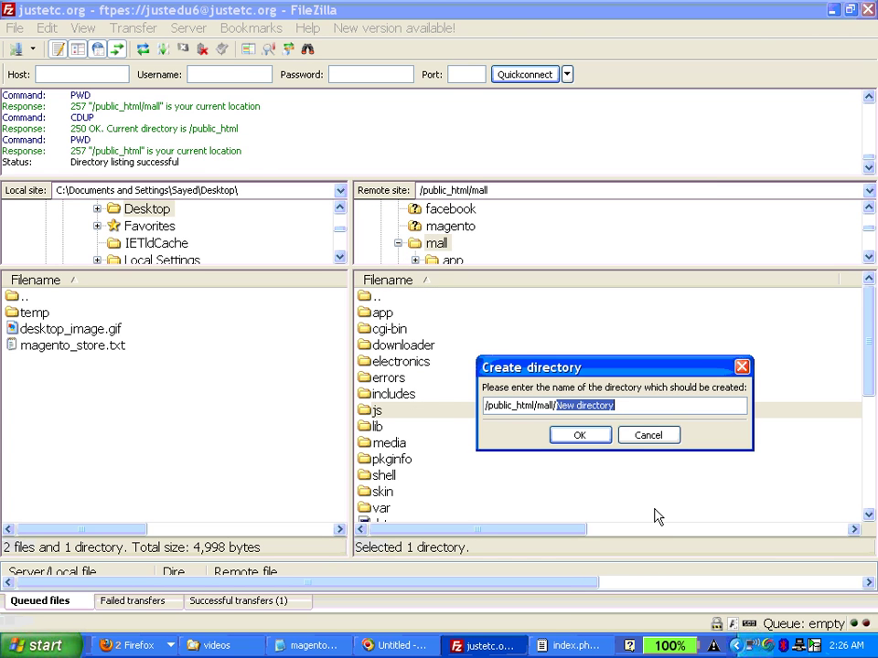
type("pe")
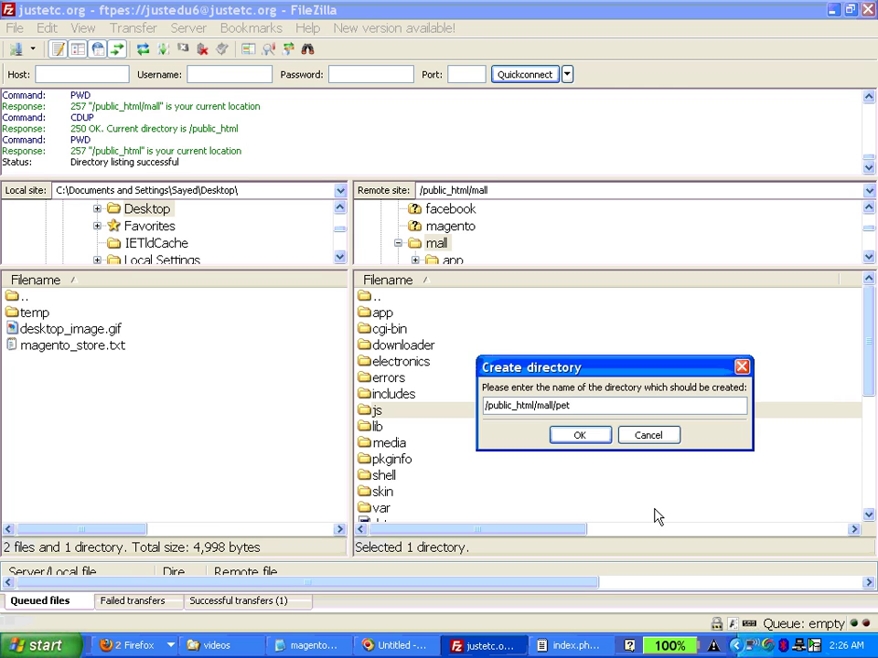
key("Return")
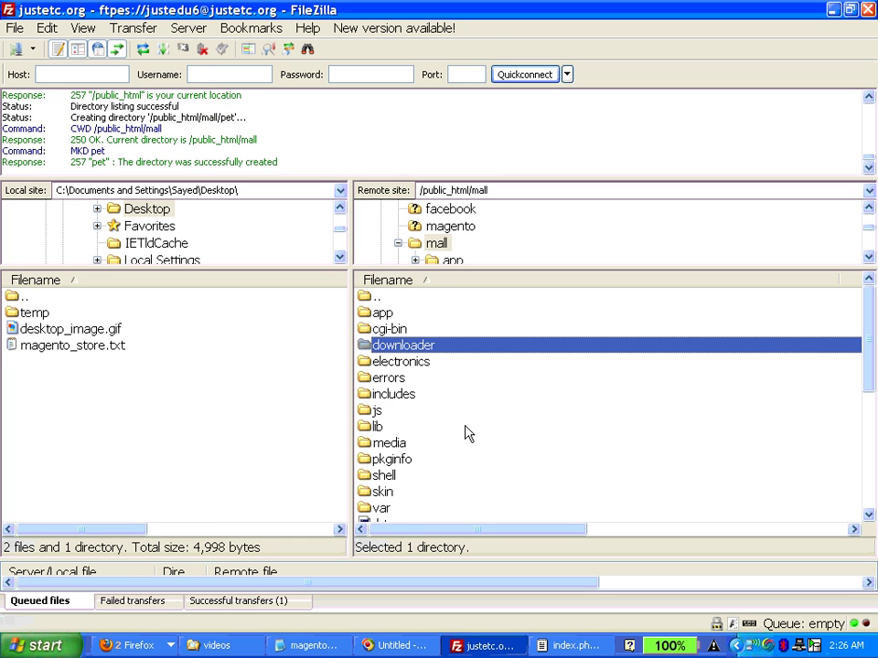
Select index.php and .htaccess in the remote mall directory, and open the new pet directory
scroll(468, 428, "down", 5)
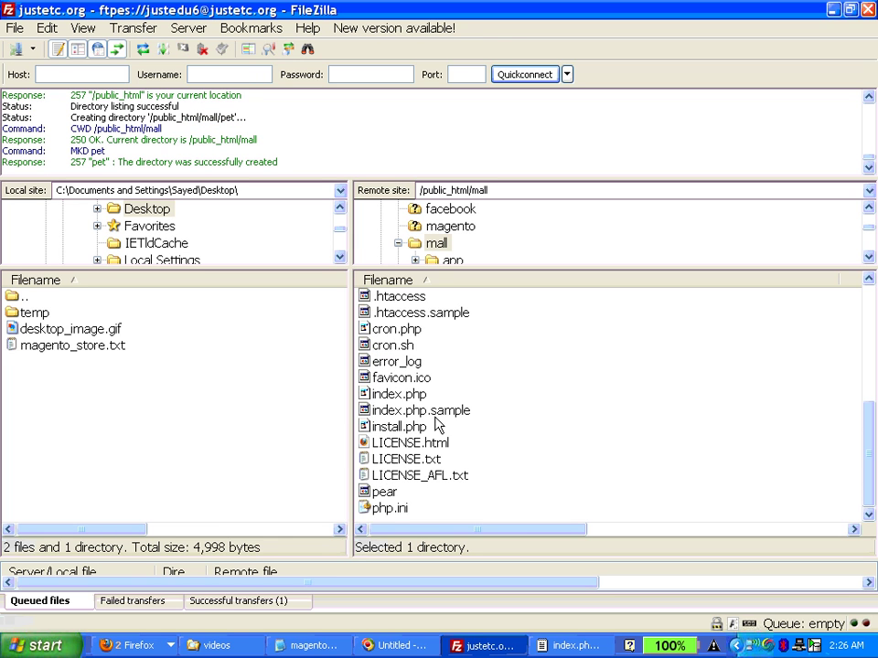
left_click(388, 395)
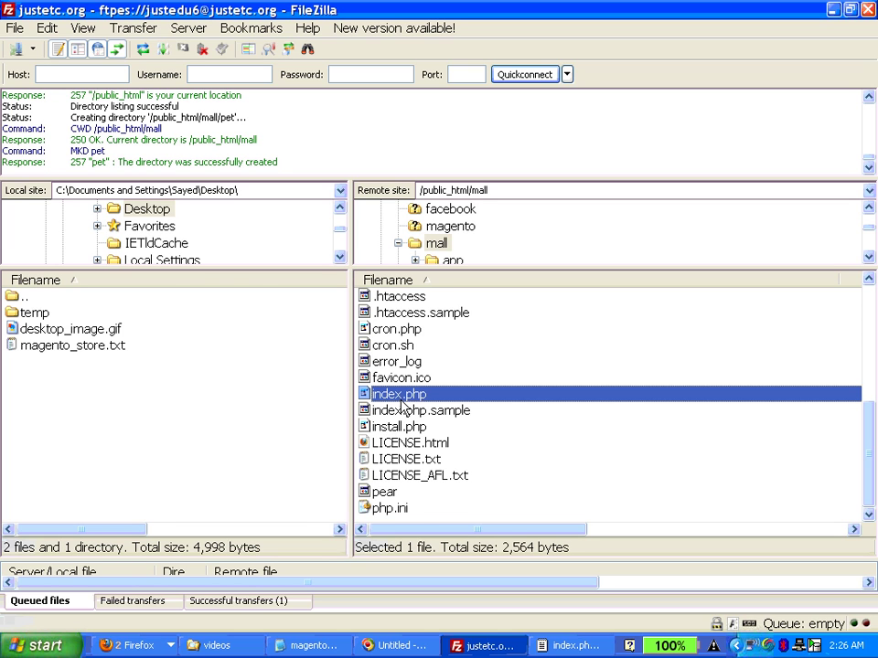
left_click(407, 298, "ctrl")
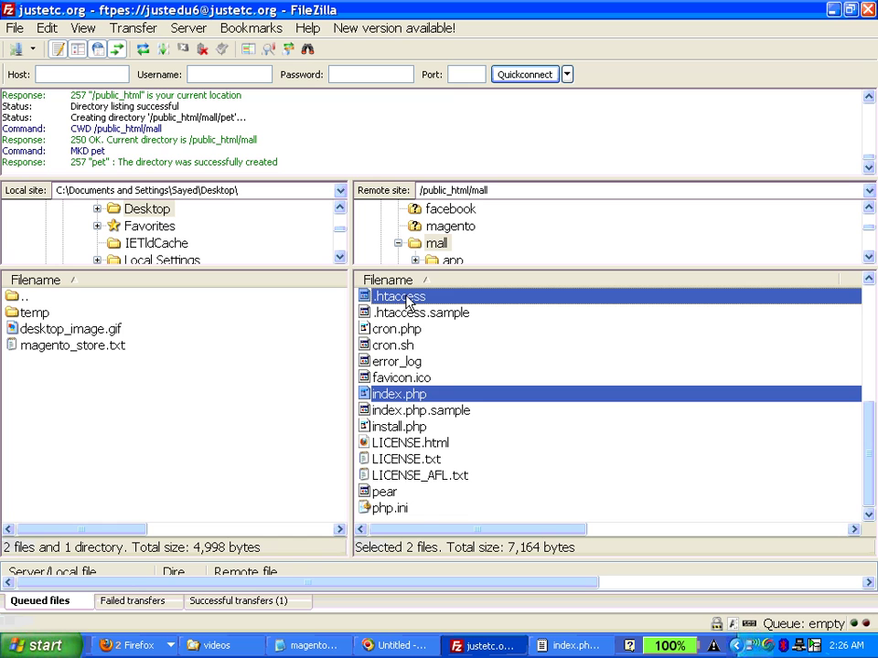
scroll(465, 408, "up", 5)
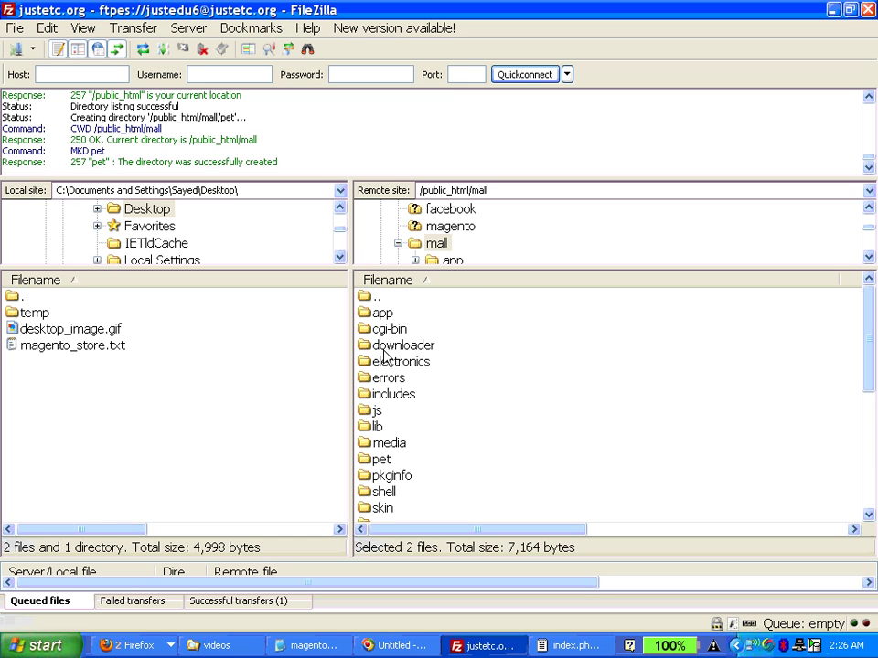
left_click(389, 361)
key("p")
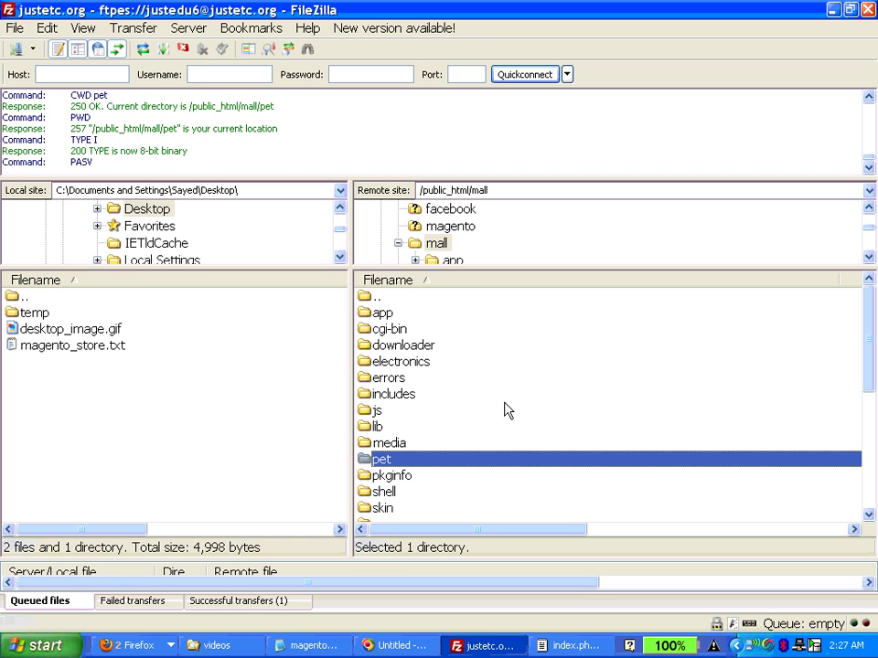
Download .htaccess and index.php from /public_html/mall to the local Desktop folder
left_click(407, 645)
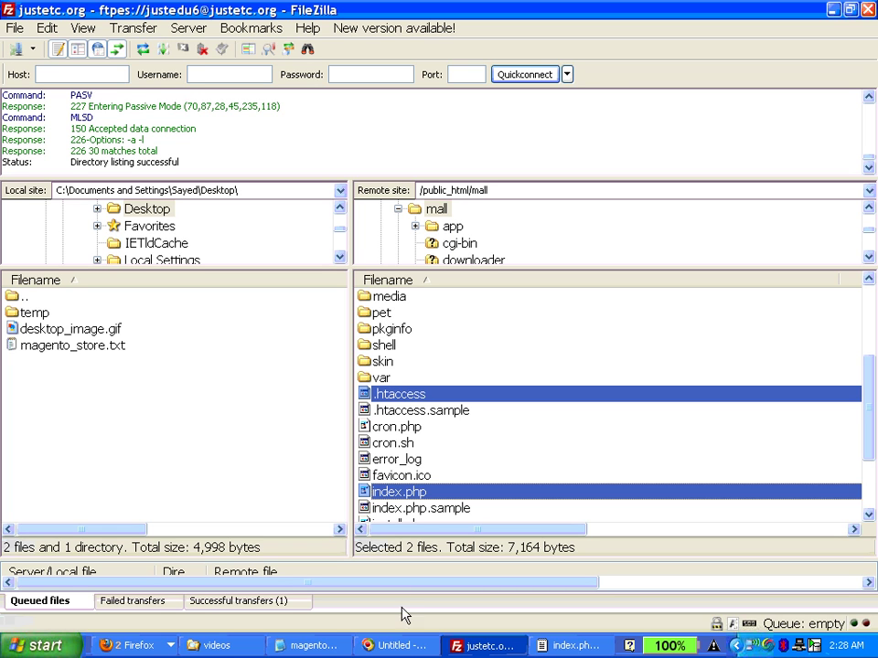
left_click_drag(366, 492, 294, 303)
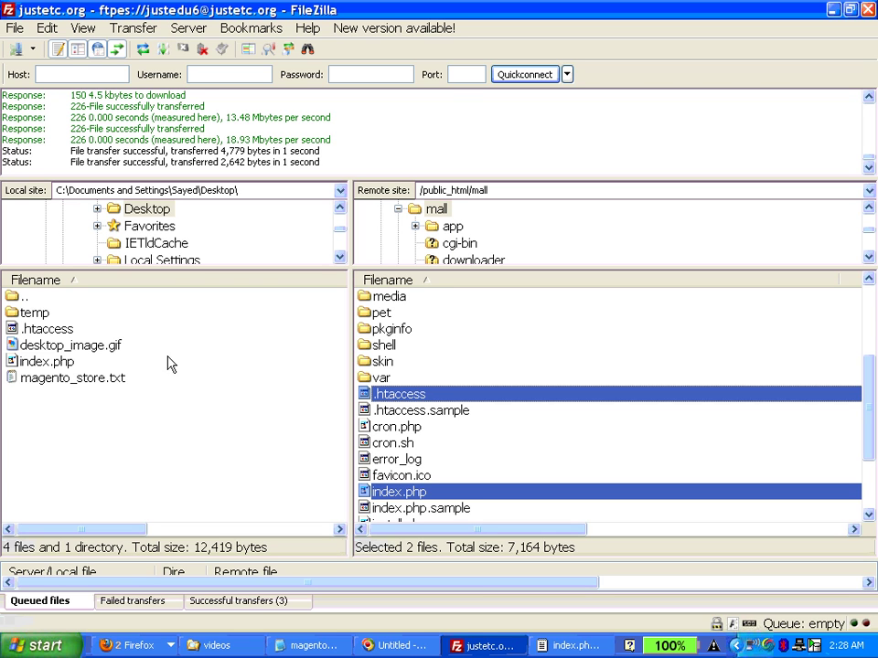
left_click(395, 330)
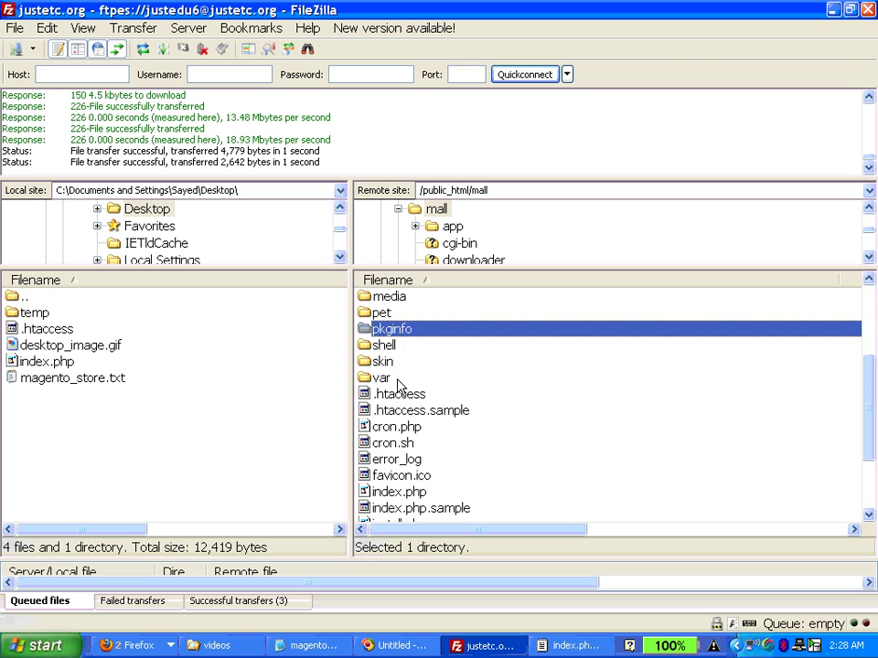
Open the remote pet directory and upload .htaccess and index.php into it from the local Desktop folder
scroll(393, 366, "up", 3)
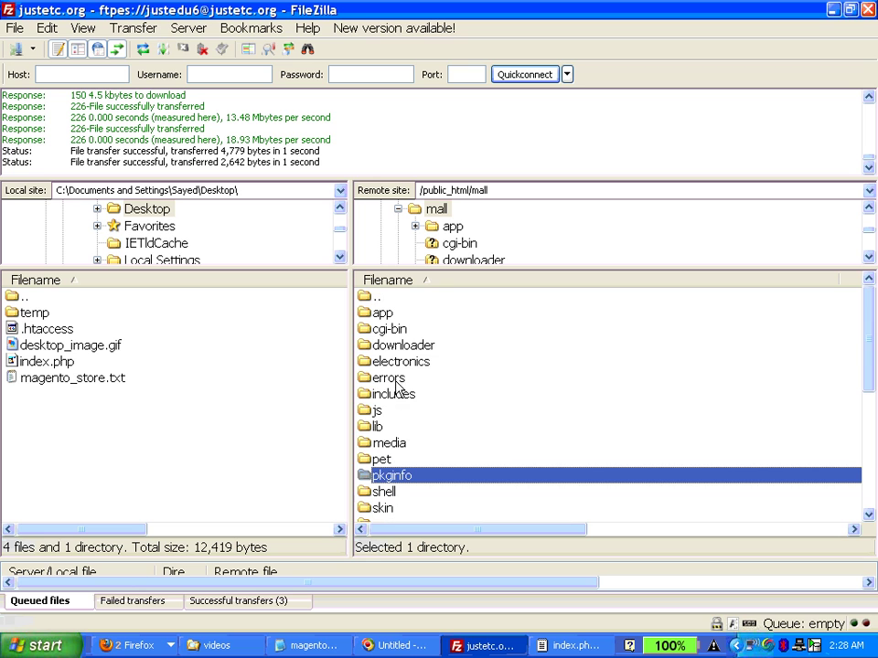
left_click(383, 462)
double_click(384, 461)
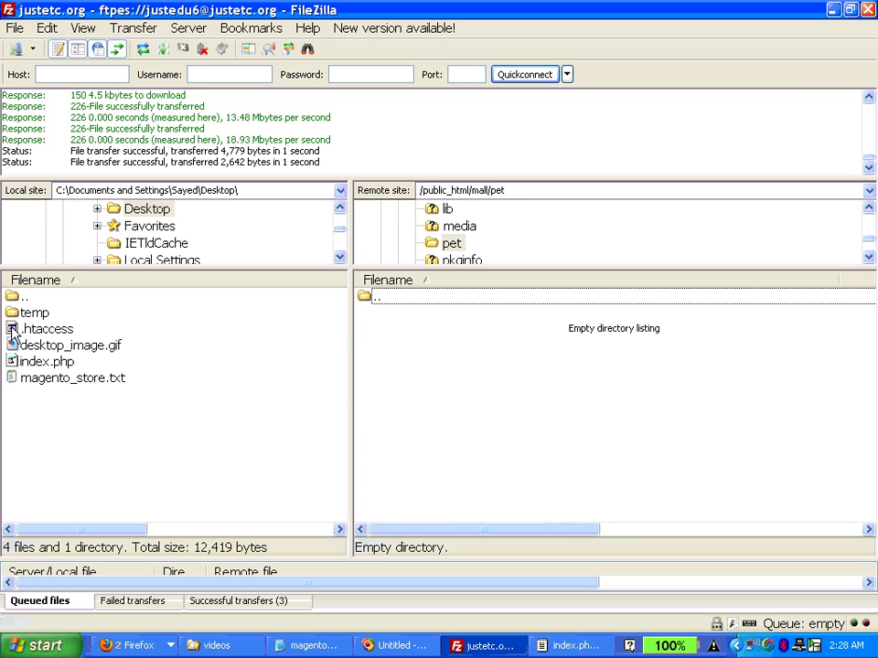
left_click(38, 330)
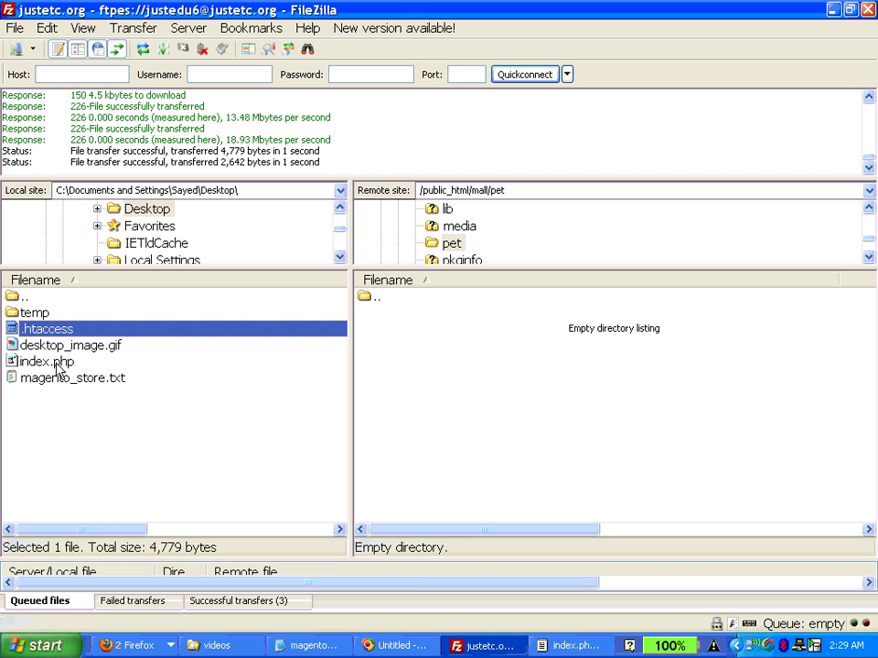
left_click(139, 364, "ctrl")
right_click(142, 366)
left_click(161, 375)
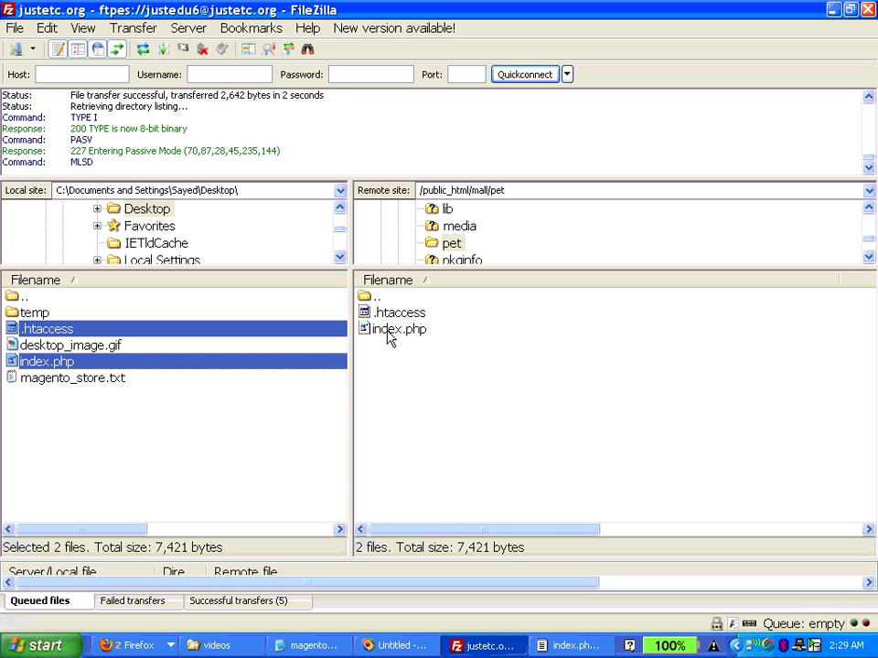
Edit the remote pet/index.php so $mageFilename is '../app/Mage.php', save it and upload it back to the server
left_click(408, 332)
right_click(410, 334)
left_click(505, 382)
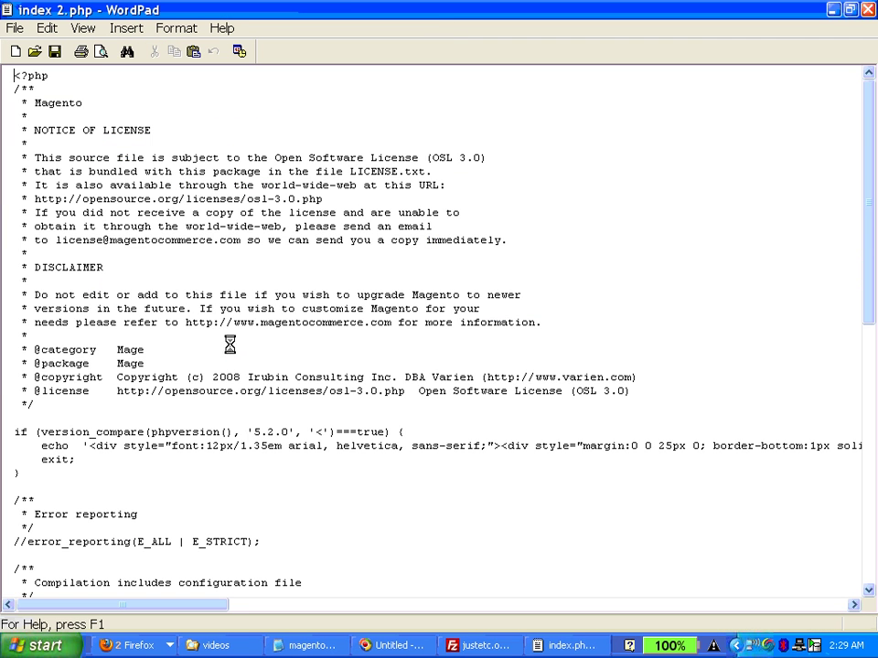
scroll(200, 349, "down", 7)
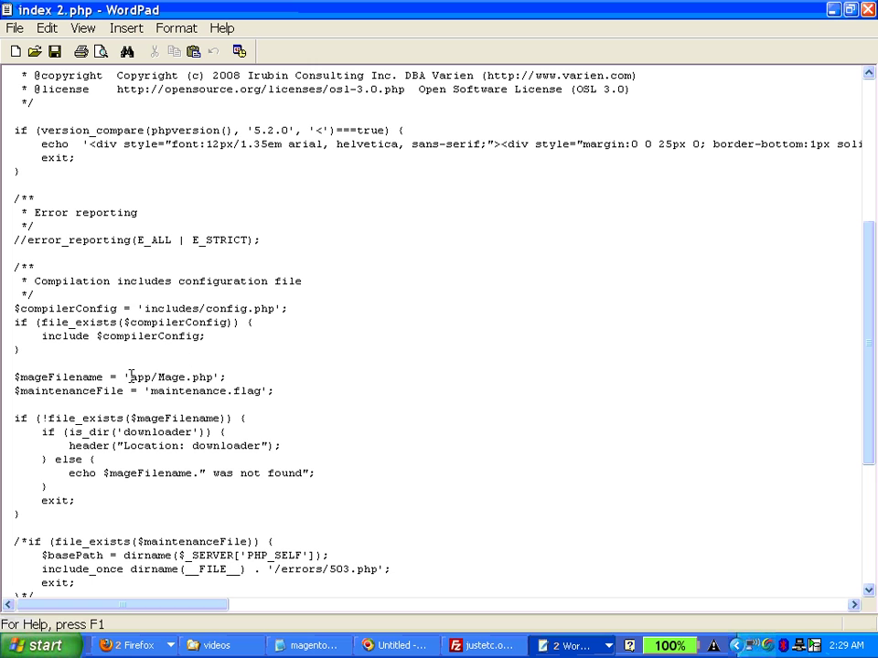
type("../")
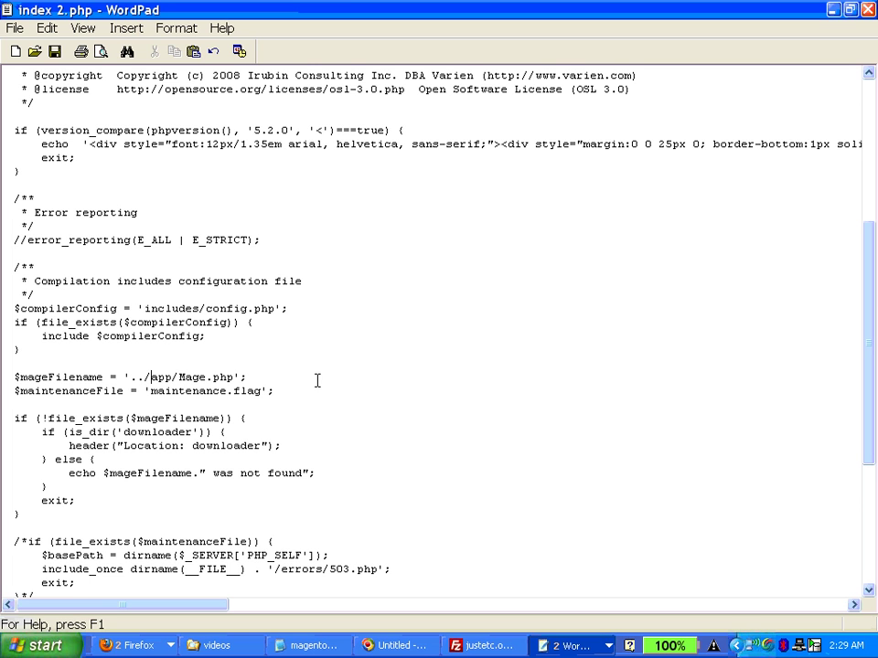
scroll(159, 190, "down", 6)
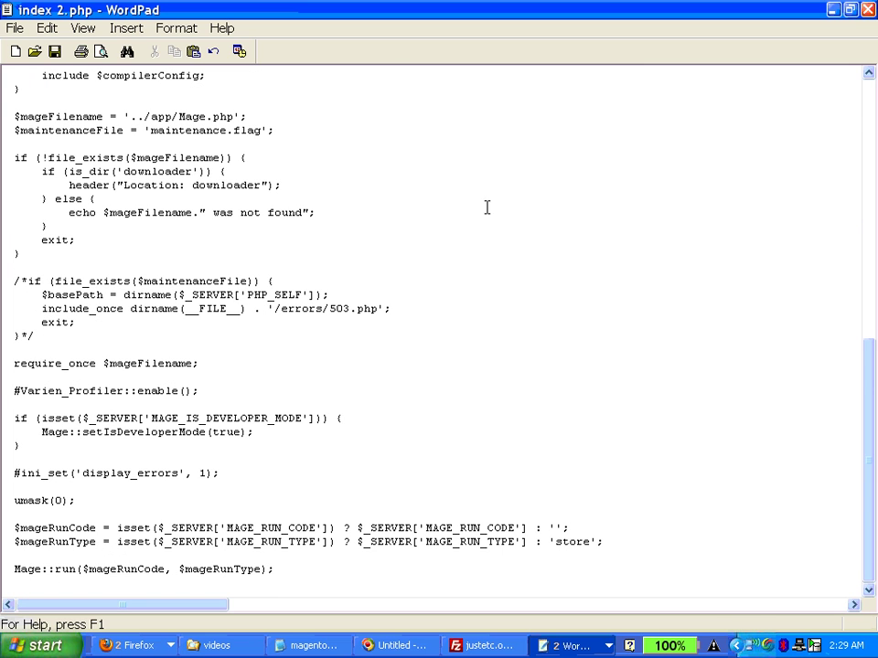
key("ctrl+s")
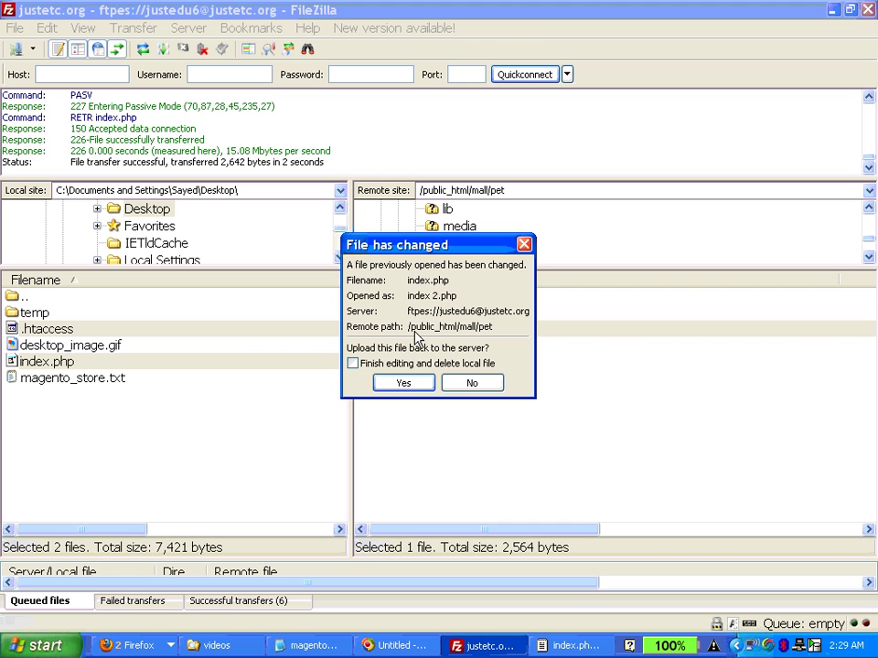
left_click(403, 383)
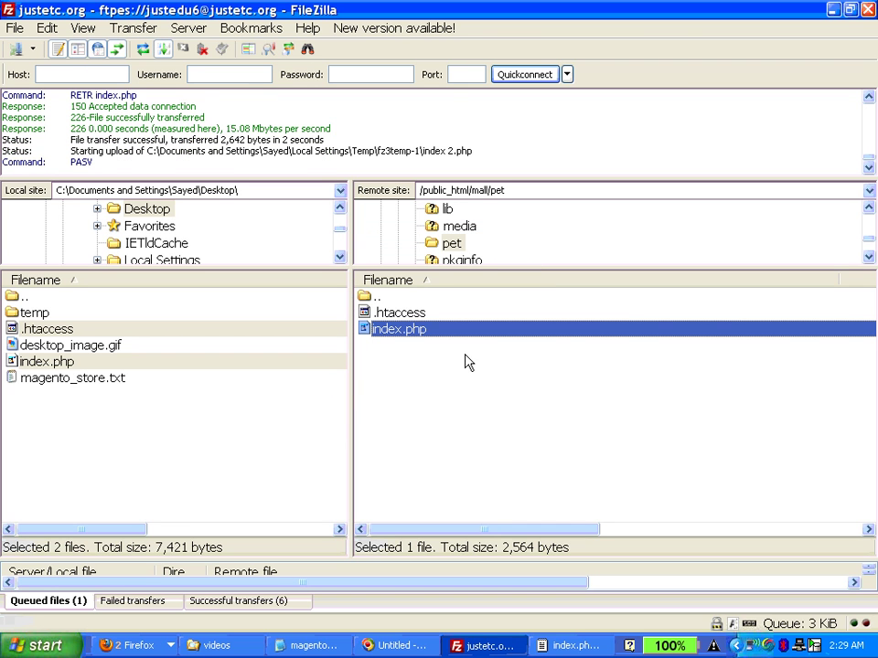
Reopen the uploaded pet/index.php to check its $mageFilename path, and close the open WordPad files
right_click(422, 331)
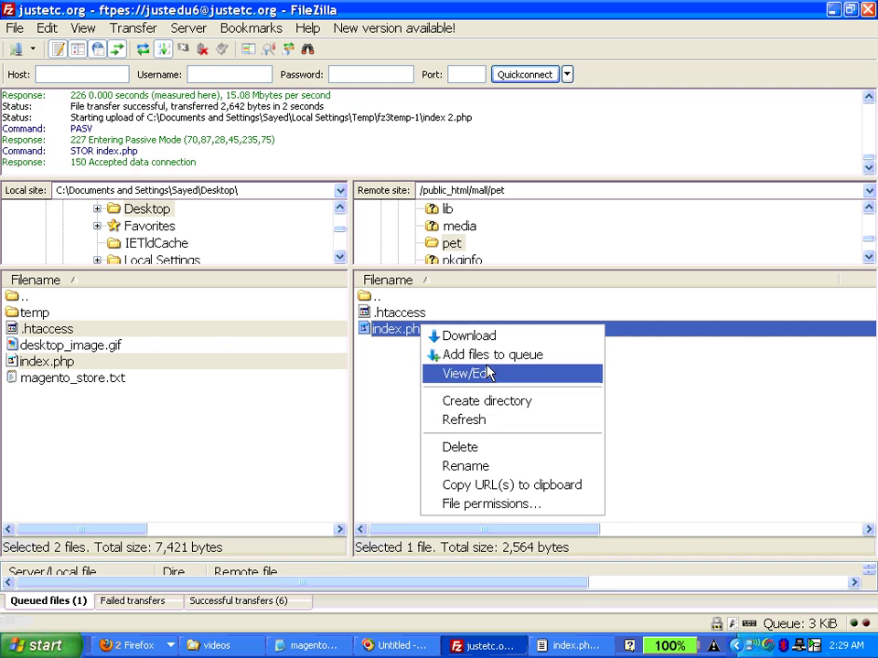
left_click(489, 373)
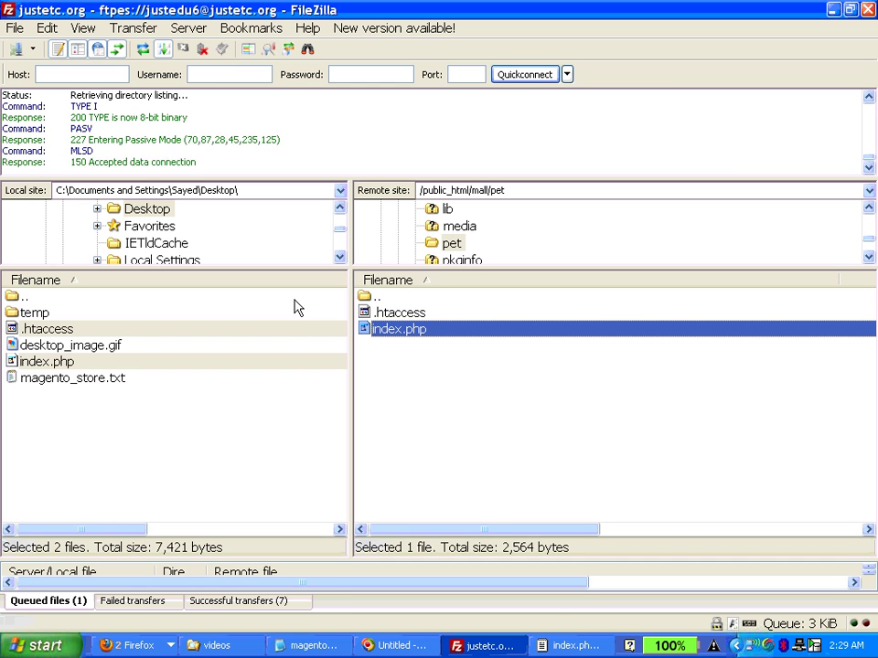
left_click(569, 646)
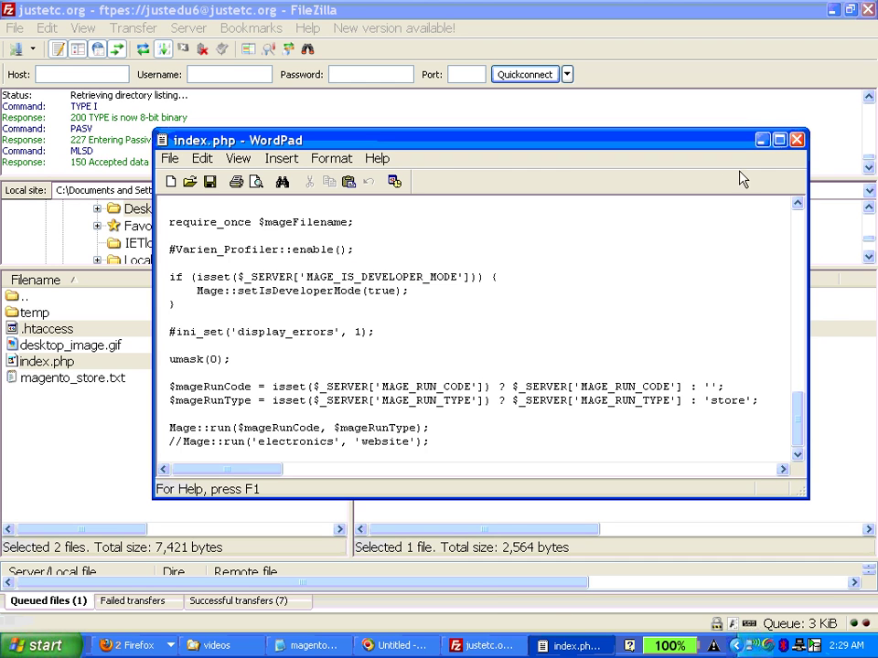
left_click(796, 139)
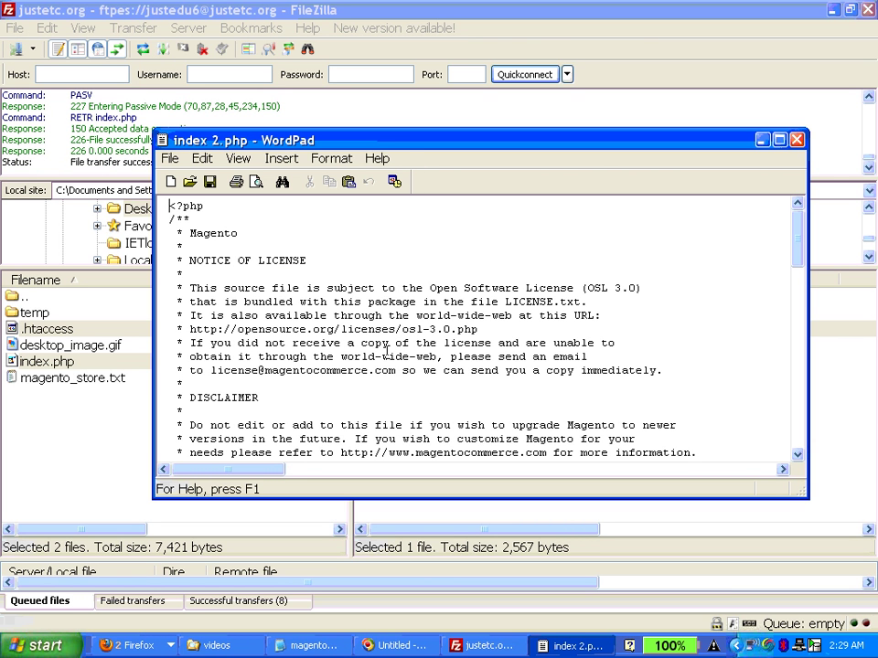
scroll(506, 332, "down", 15)
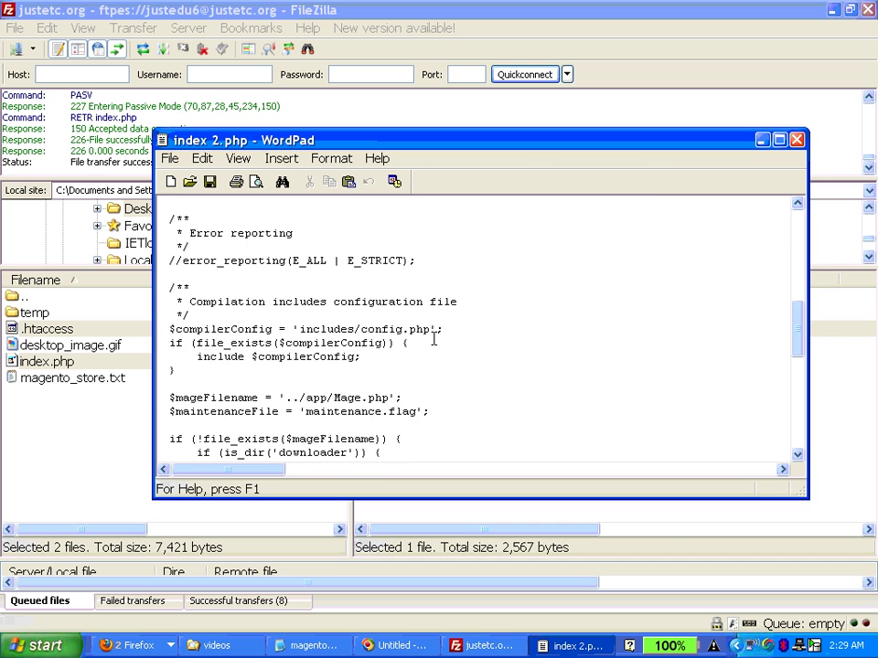
left_click_drag(177, 287, 369, 304)
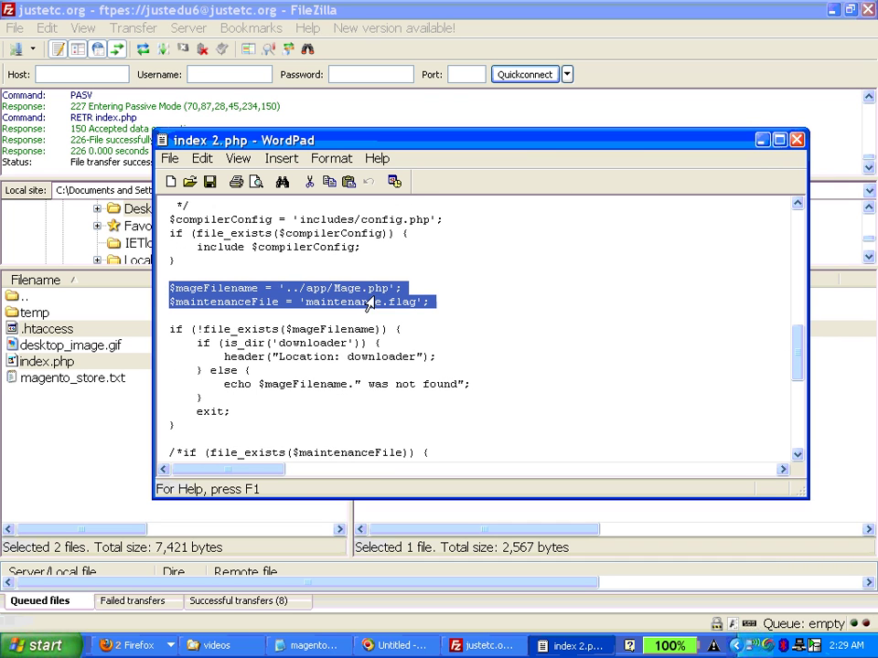
left_click(796, 139)
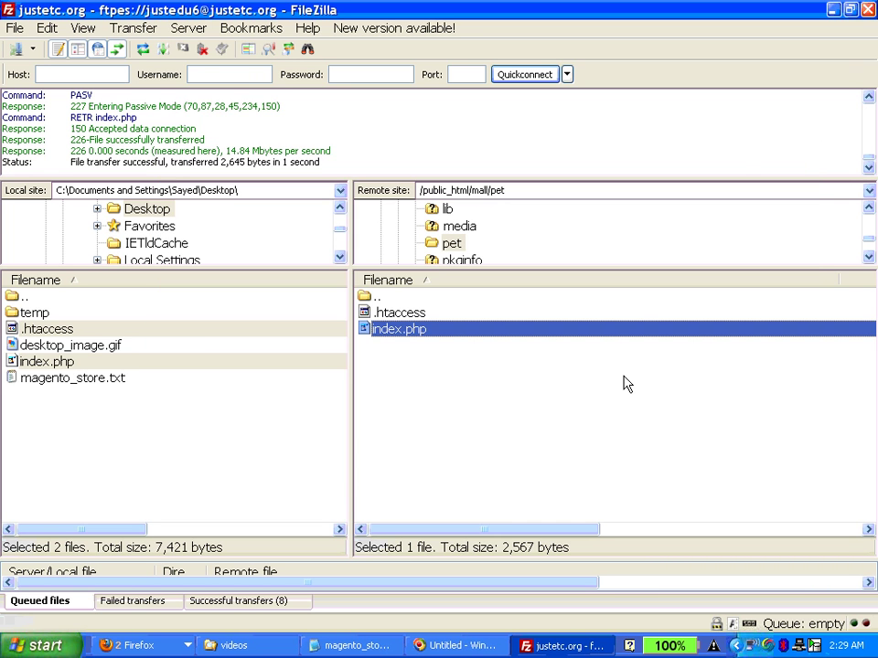
left_click(448, 460)
left_click(157, 646)
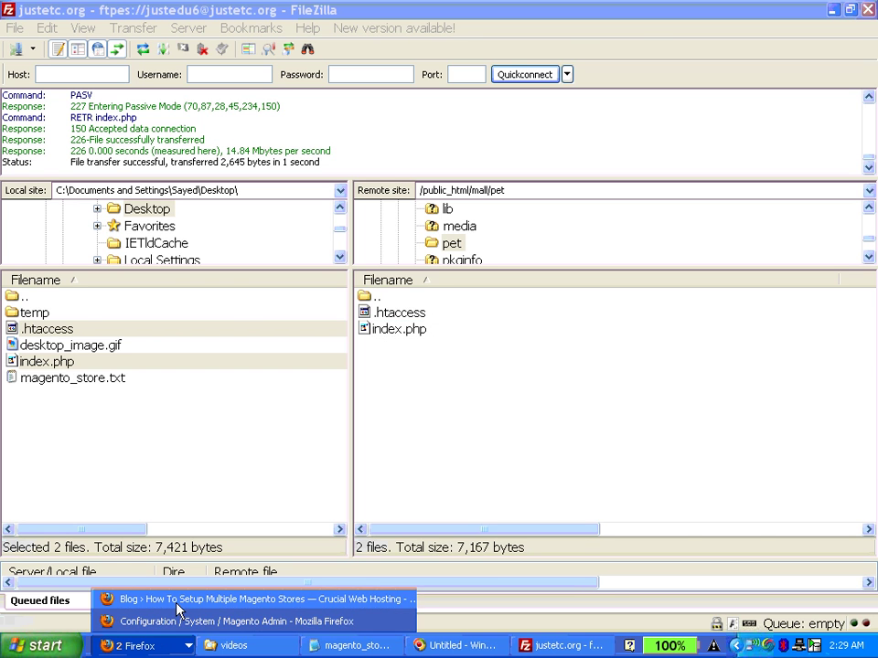
left_click(179, 620)
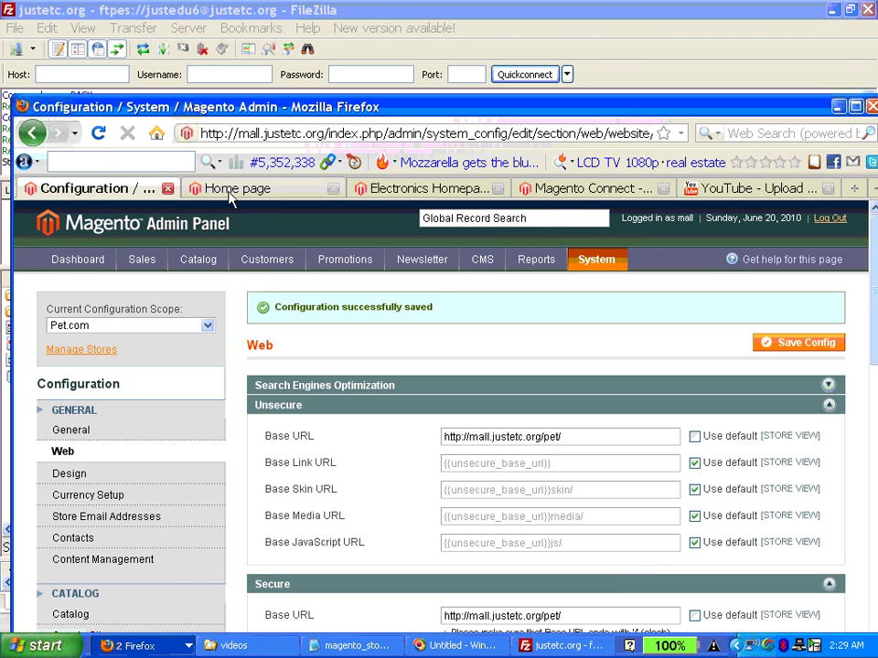
left_click(216, 187)
left_click(352, 135)
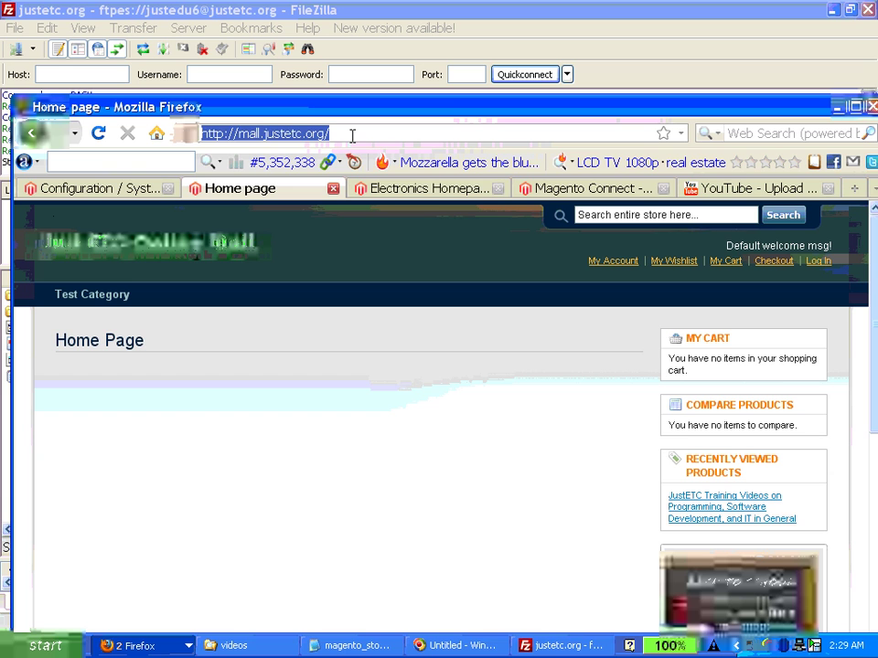
left_click(352, 135)
type("pe")
key("Return")
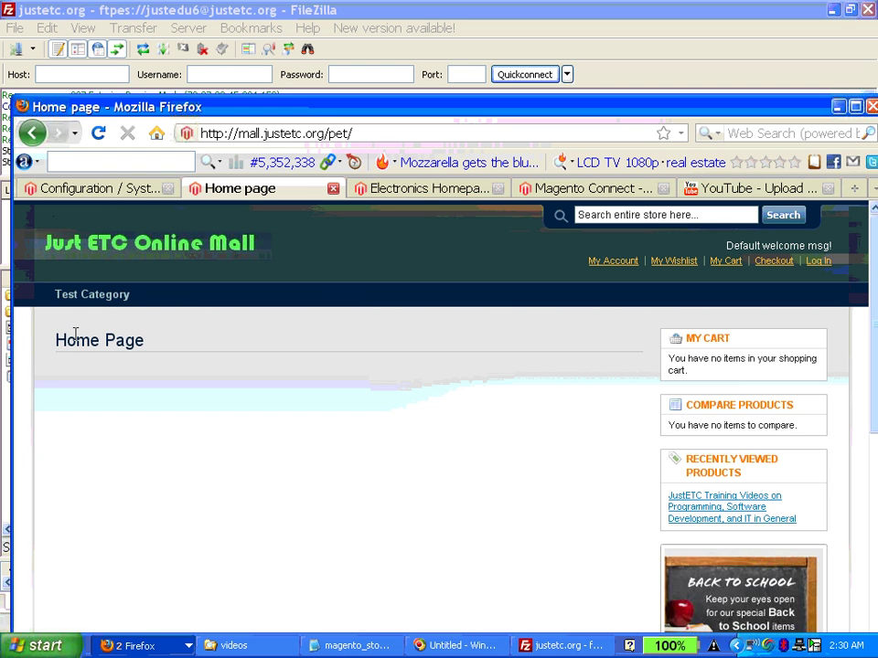
Open category management in the Magento admin and switch the store view to English under Pet.com, confirming the switch
left_click(74, 189)
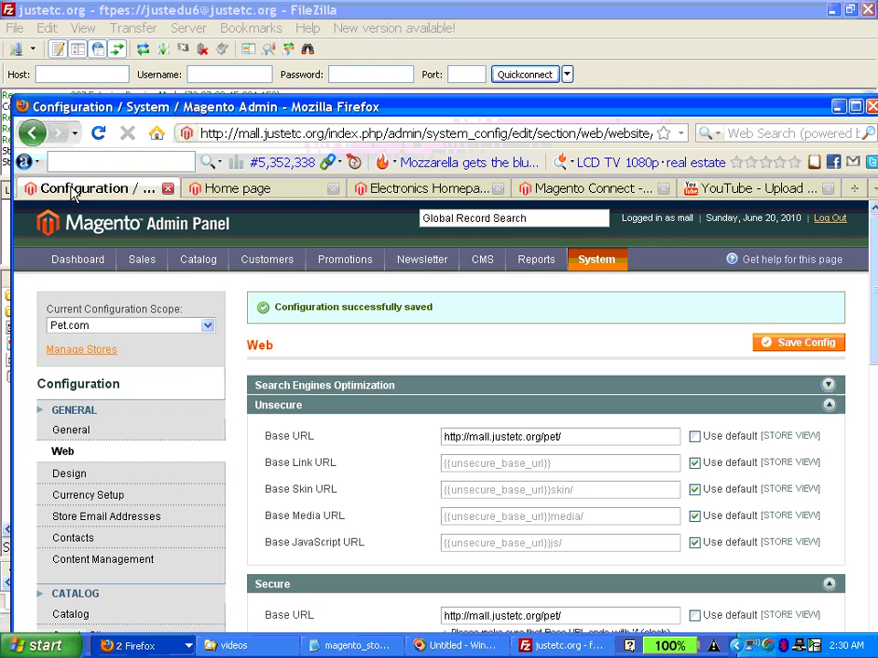
mouse_move(196, 261)
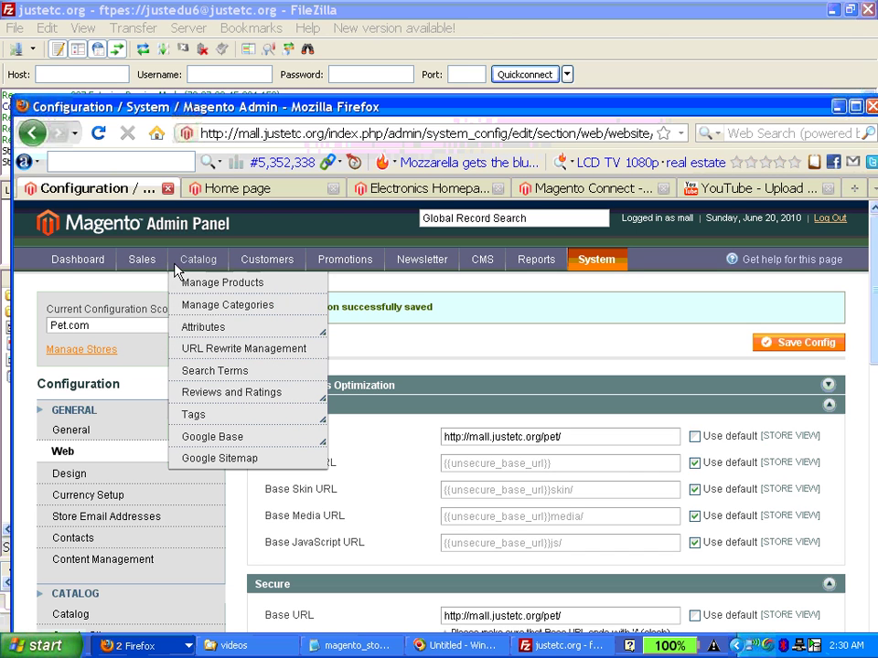
left_click(216, 308)
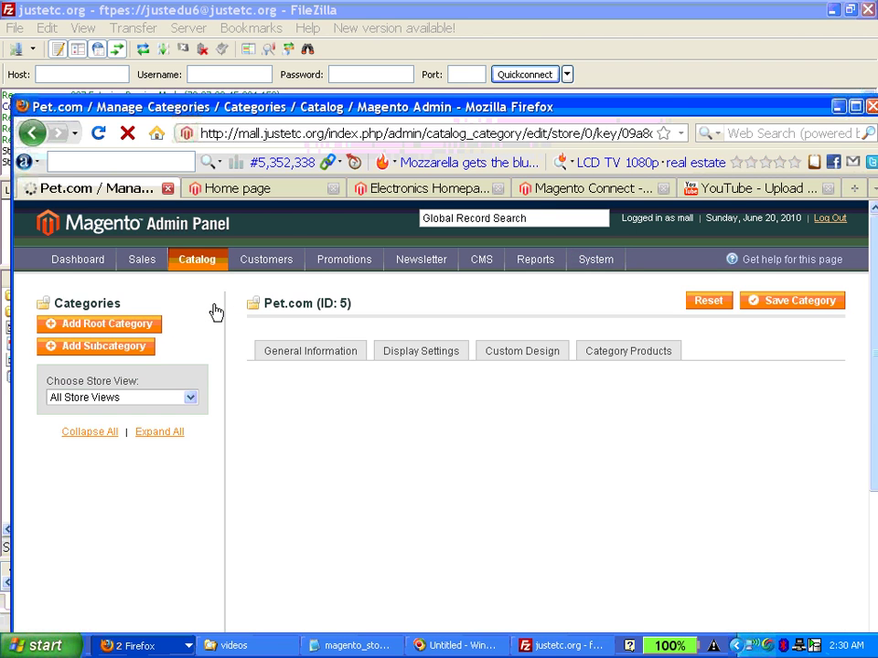
left_click(189, 397)
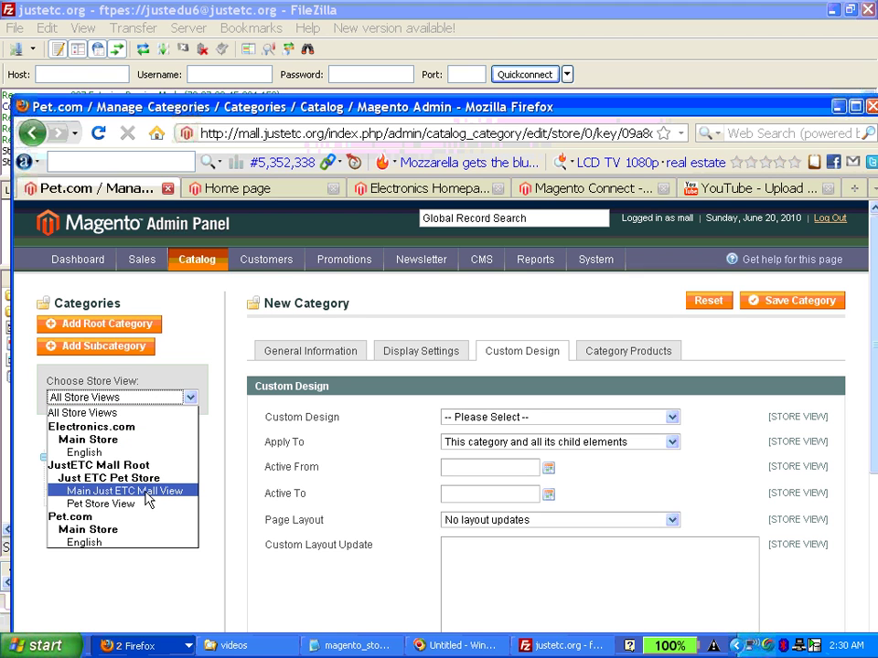
left_click(82, 543)
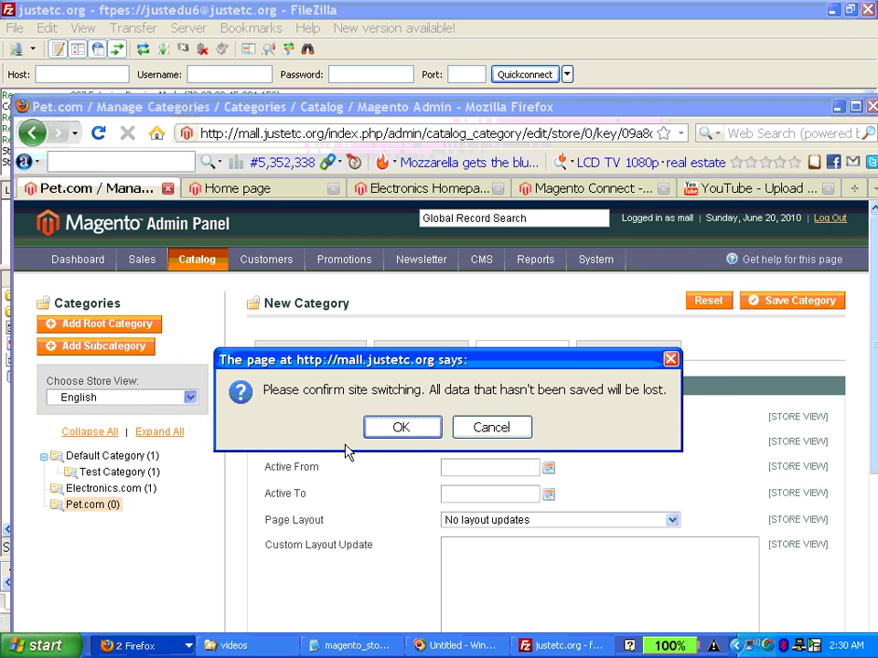
left_click(400, 429)
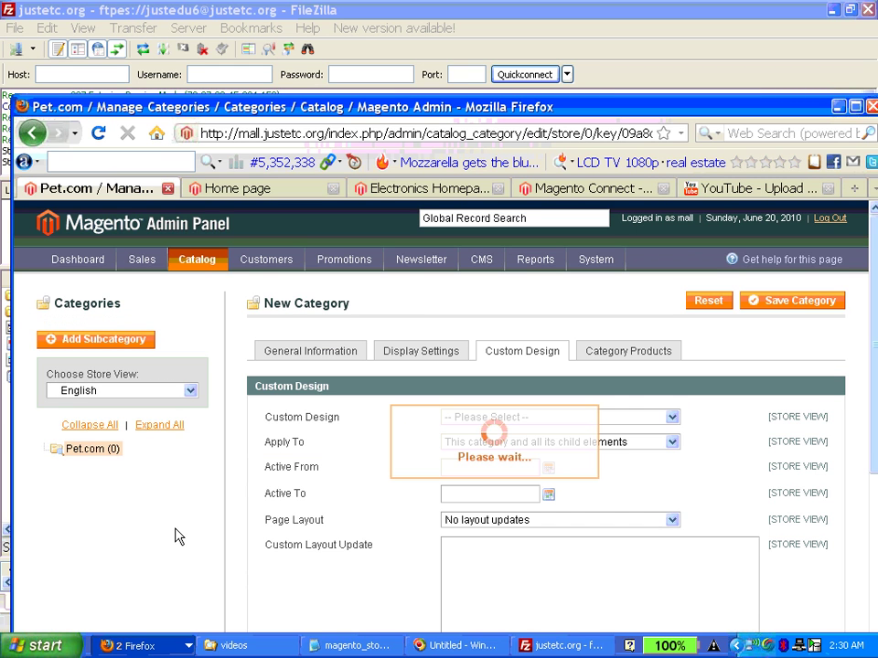
Start a new subcategory under Pet.com, name it Pet Clothing and mark it as active
left_click(91, 343)
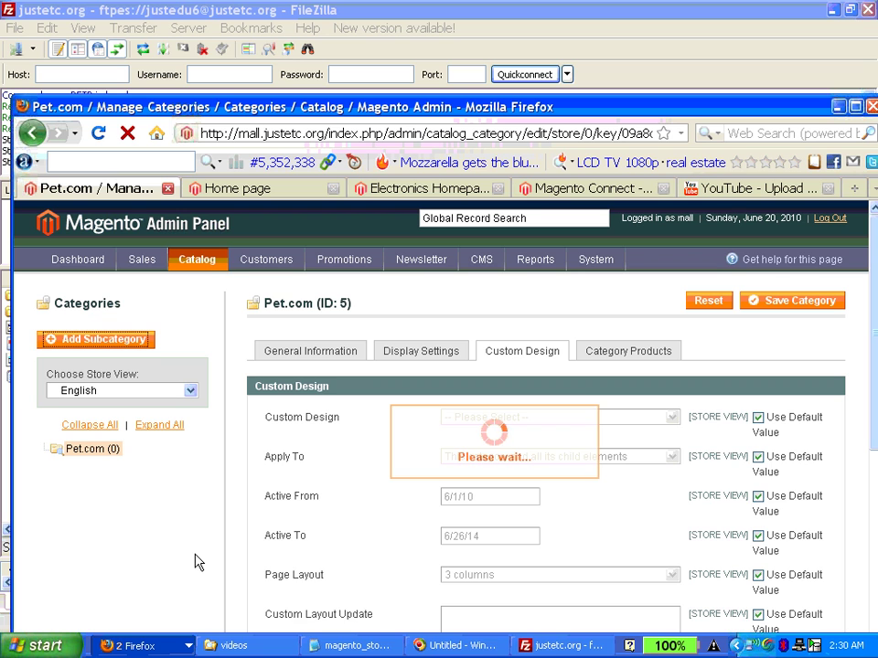
left_click(462, 420)
type("Pet")
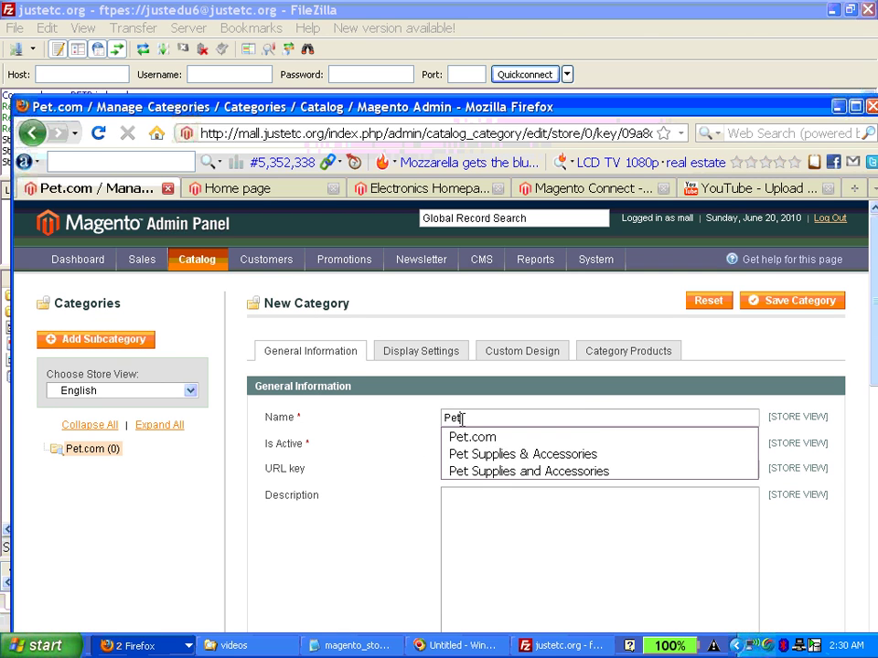
type(" Clothing")
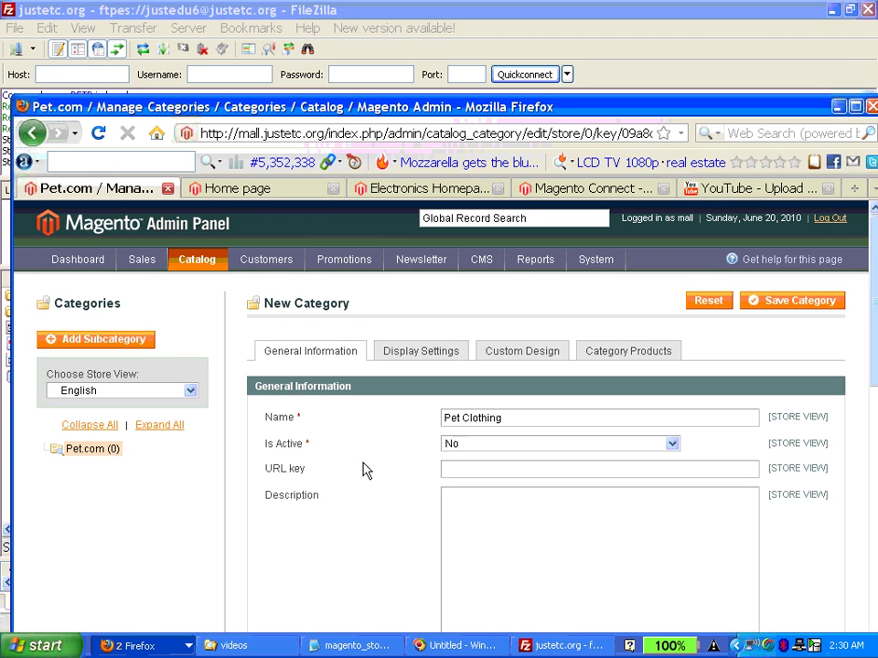
left_click(466, 444)
left_click(461, 457)
left_click(457, 469)
scroll(499, 544, "down", 10)
scroll(497, 548, "up", 10)
In the new category's display settings, set the display mode to Static block and products and Is Anchor to Yes
left_click(416, 353)
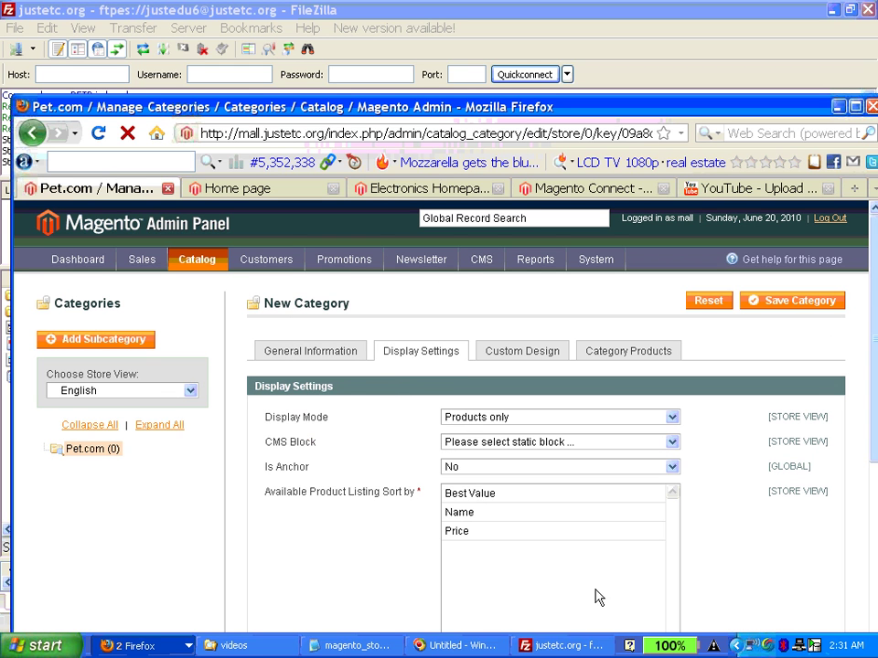
left_click(502, 416)
left_click(485, 456)
left_click(482, 467)
left_click(461, 481)
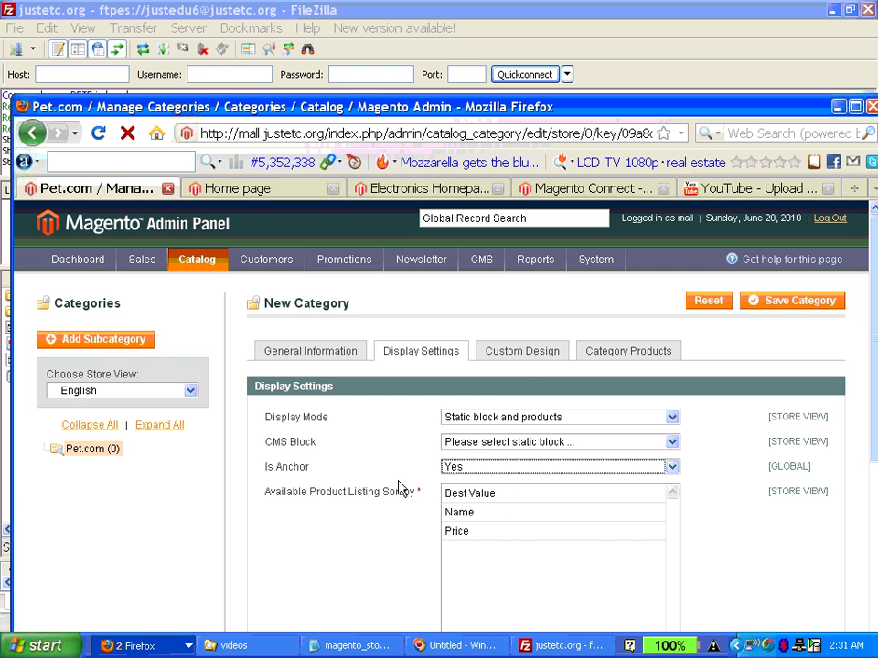
scroll(395, 448, "down", 5)
scroll(395, 448, "up", 10)
In the new category's custom design settings, choose the default design under base and set Active From to 06/1/10
left_click(512, 354)
left_click(485, 417)
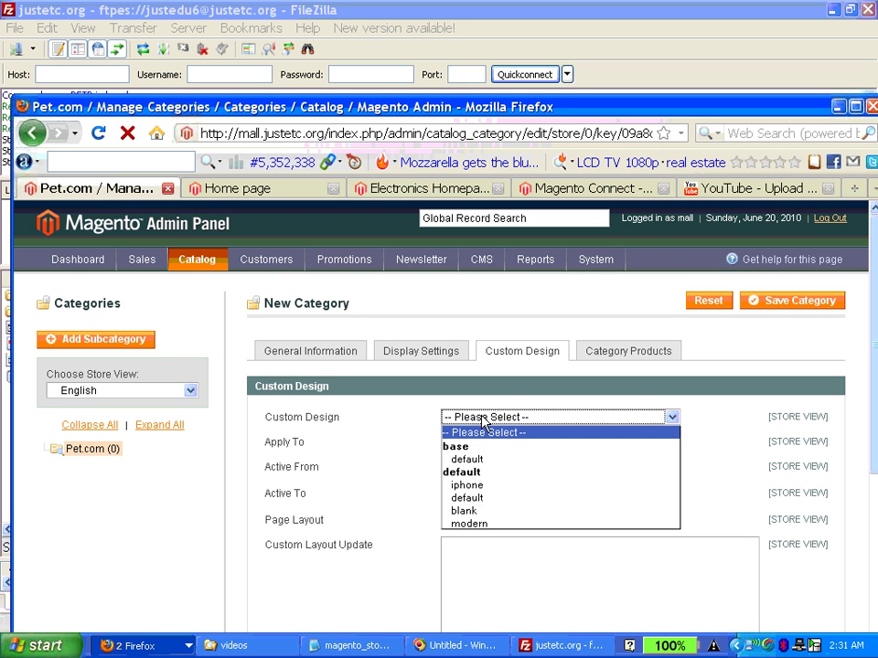
left_click(473, 459)
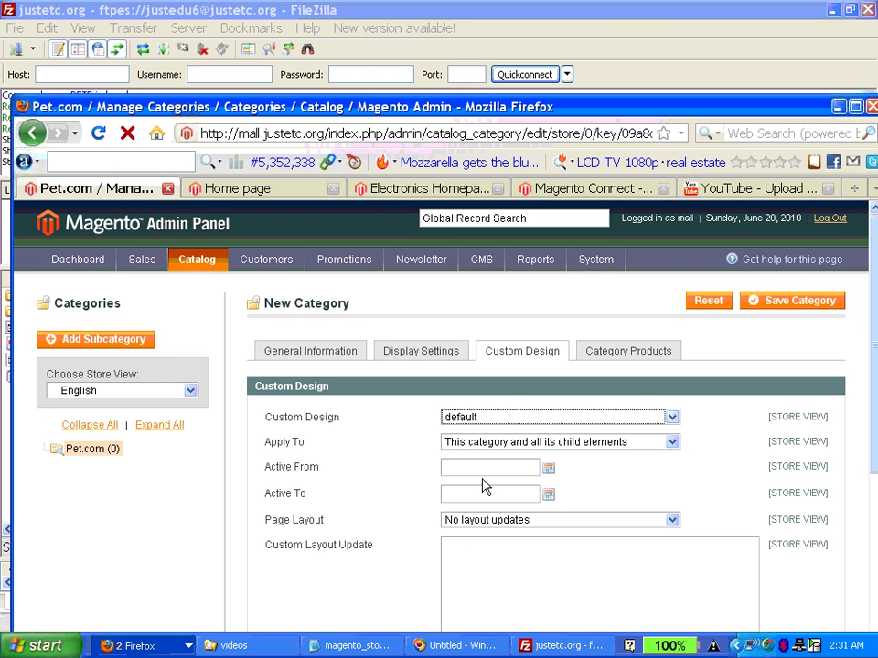
left_click(549, 467)
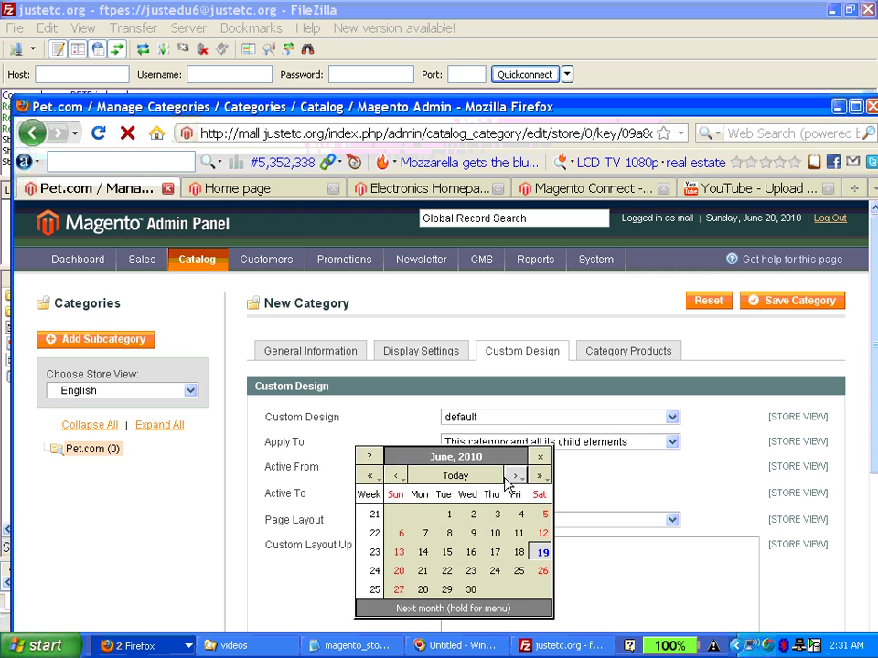
left_click(443, 513)
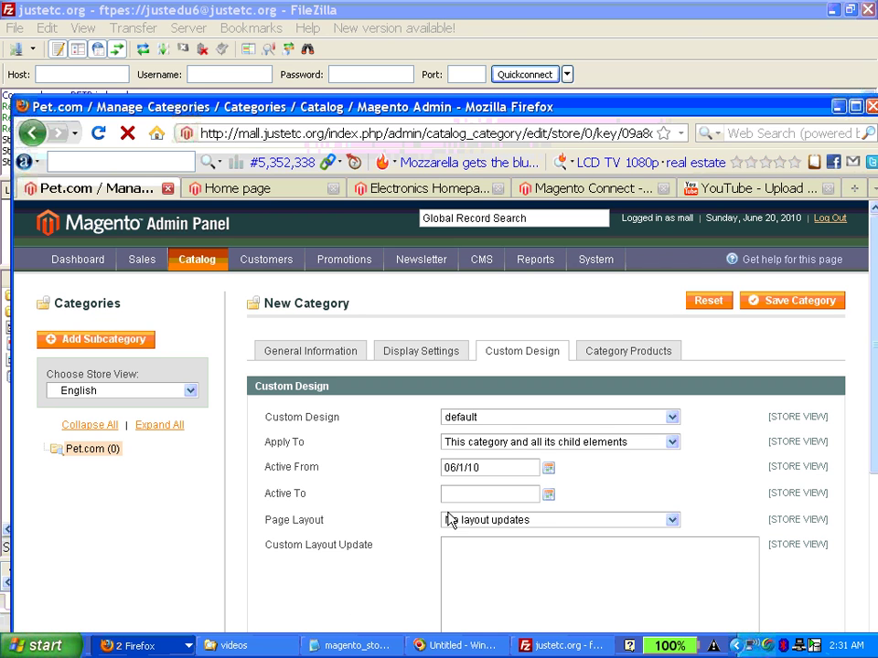
Set the custom design's Active To date to 06/30/14
left_click(549, 494)
left_click(540, 479)
left_click(541, 479)
left_click(541, 479)
left_click(540, 479)
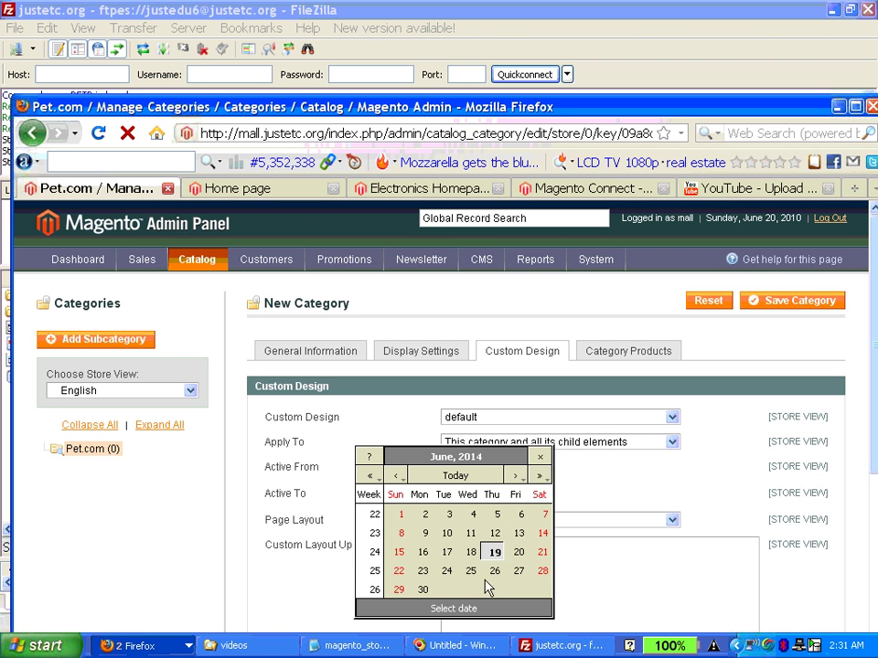
left_click(422, 590)
Set the category's page layout to 3 columns and save the Pet Clothing category
left_click(557, 519)
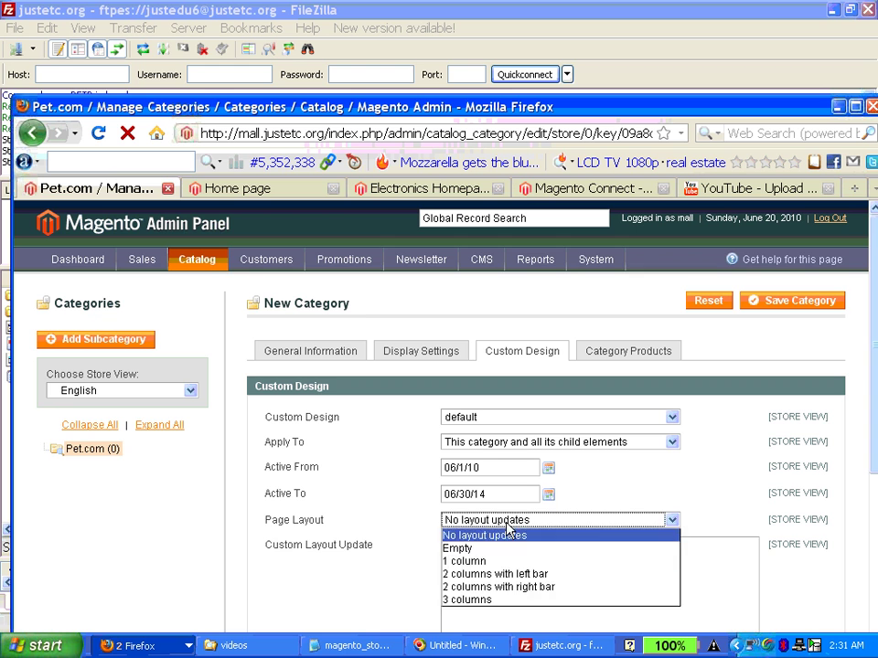
left_click(485, 601)
scroll(317, 466, "down", 3)
scroll(320, 464, "up", 3)
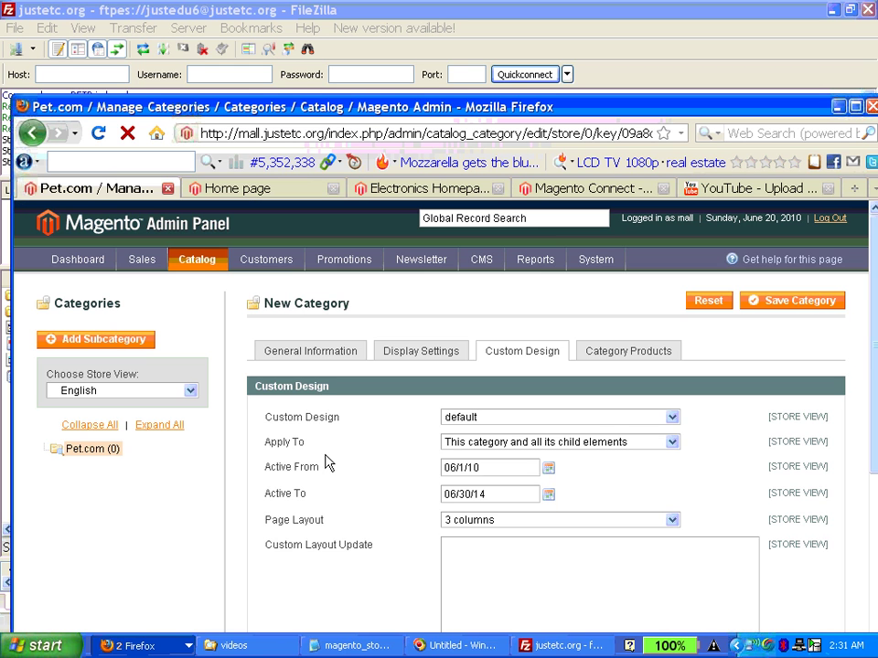
left_click(632, 350)
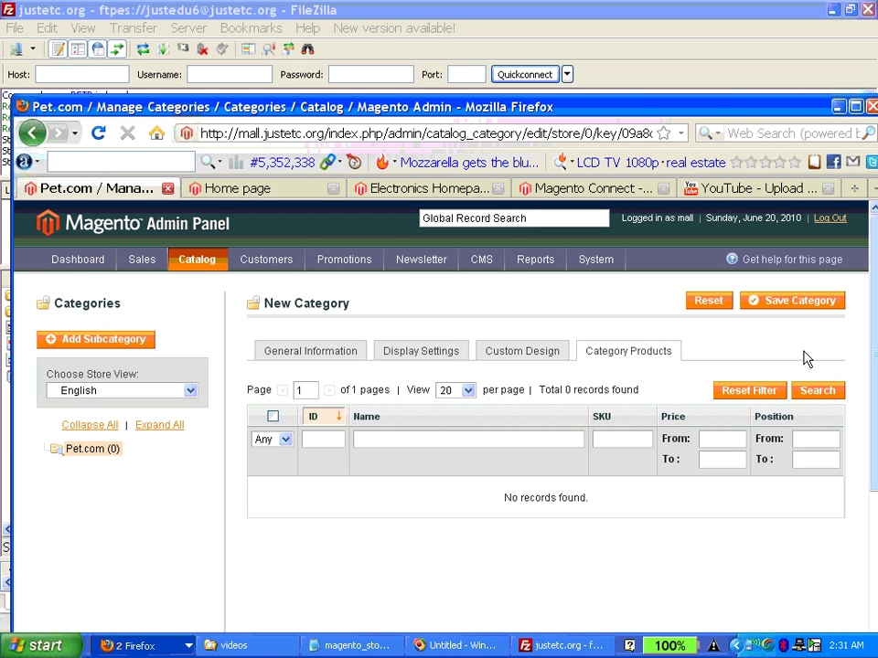
left_click(798, 303)
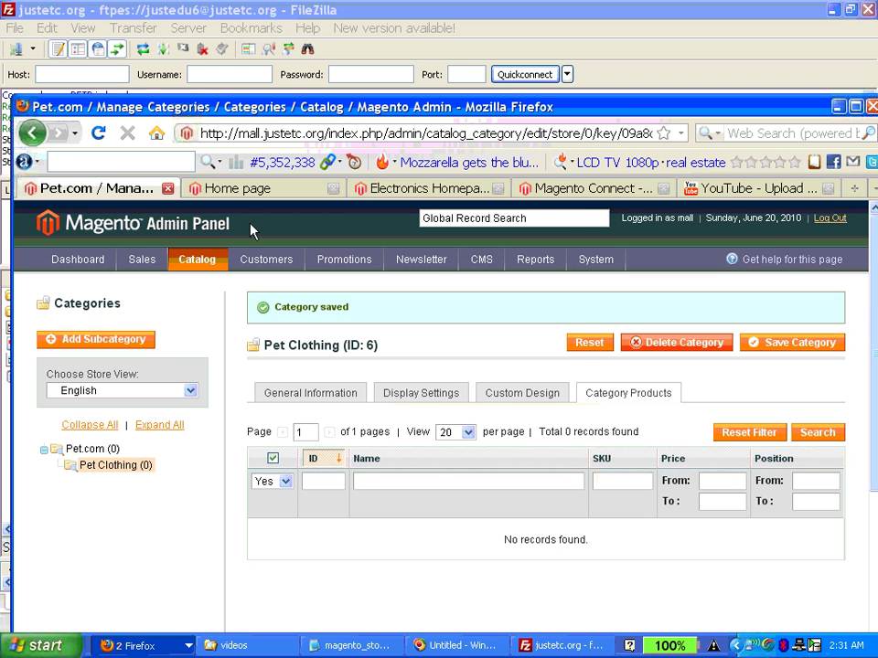
Switch to the pet storefront's Home page tab and reload it to check for the saved category
key("ctrl+Tab")
right_click(285, 459)
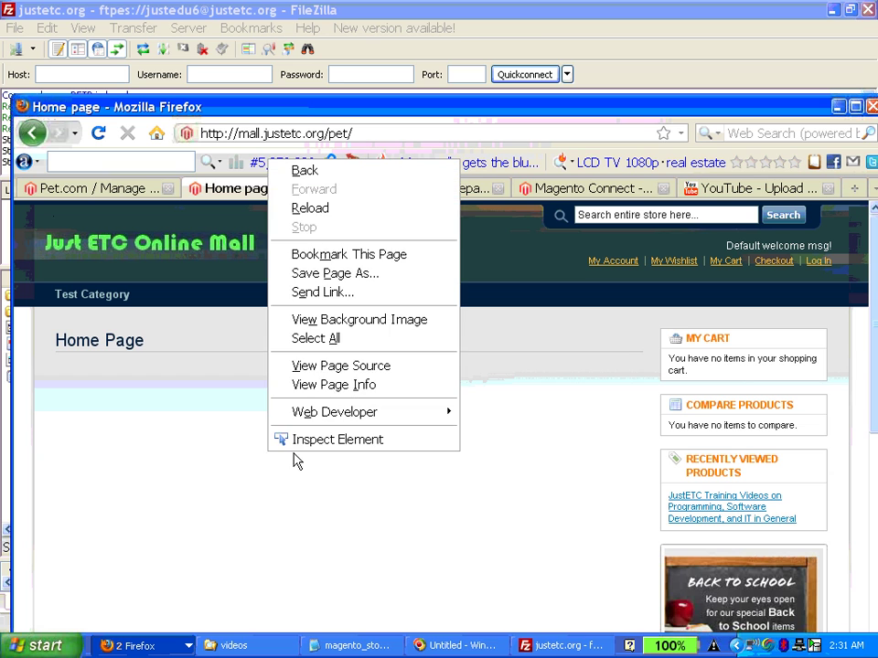
left_click(314, 219)
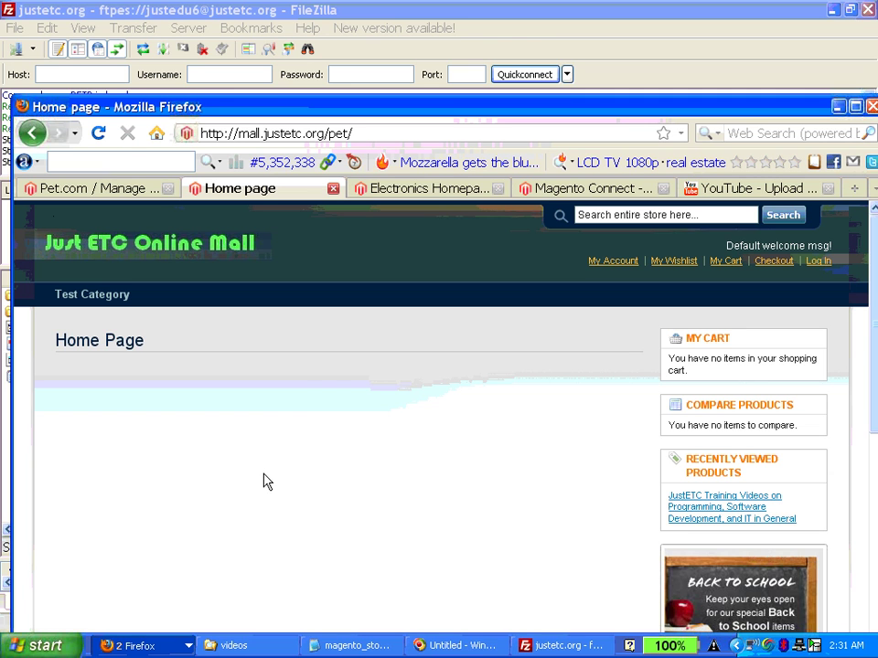
right_click(265, 423)
key("r")
left_click(75, 297)
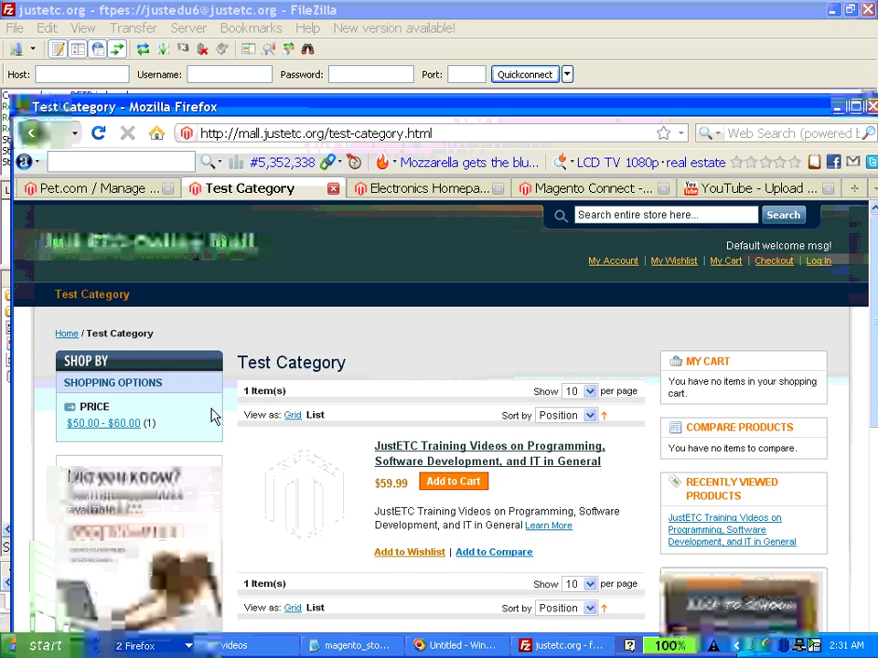
left_click(62, 334)
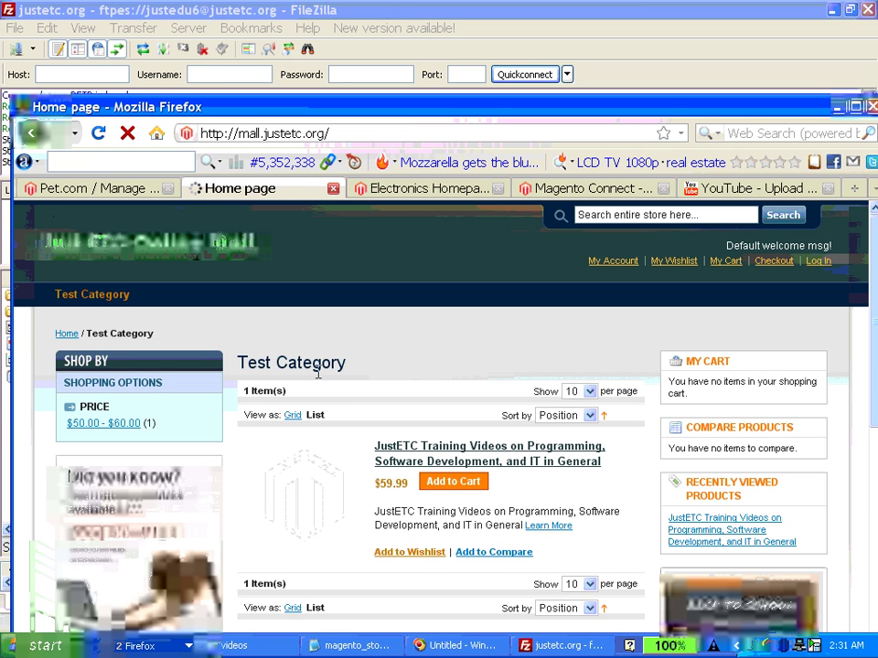
left_click(377, 137)
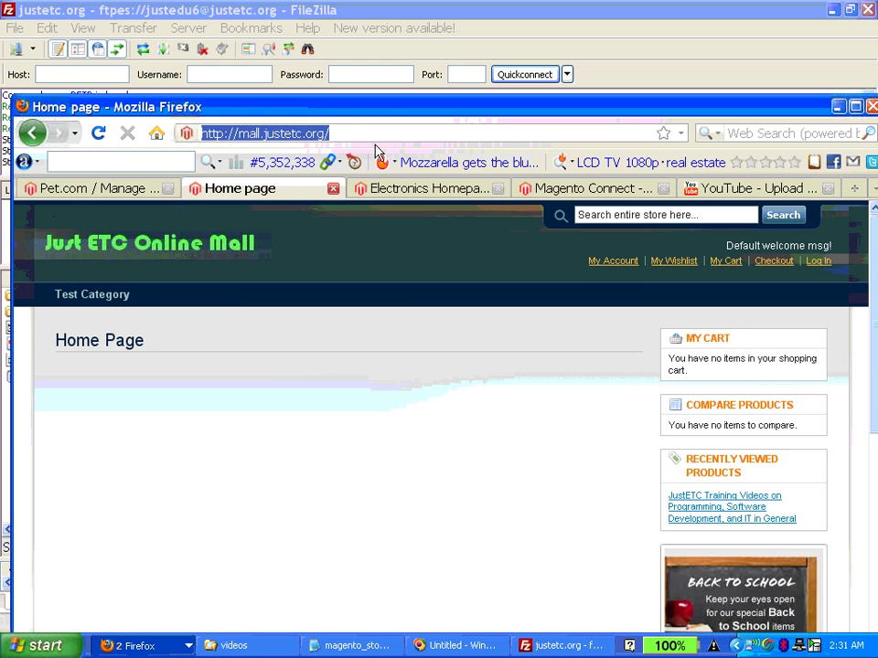
left_click(378, 138)
type("pet")
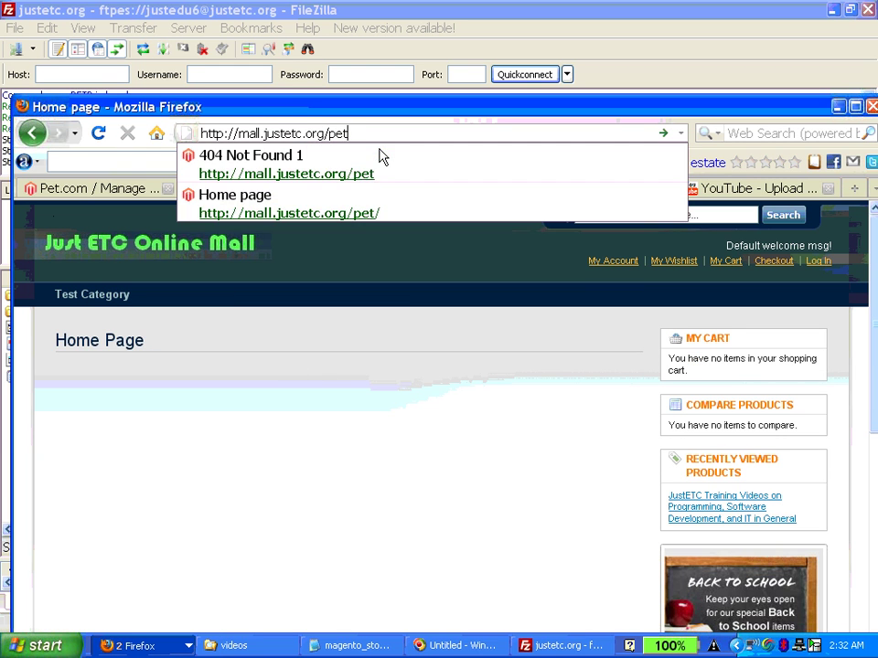
key("Return")
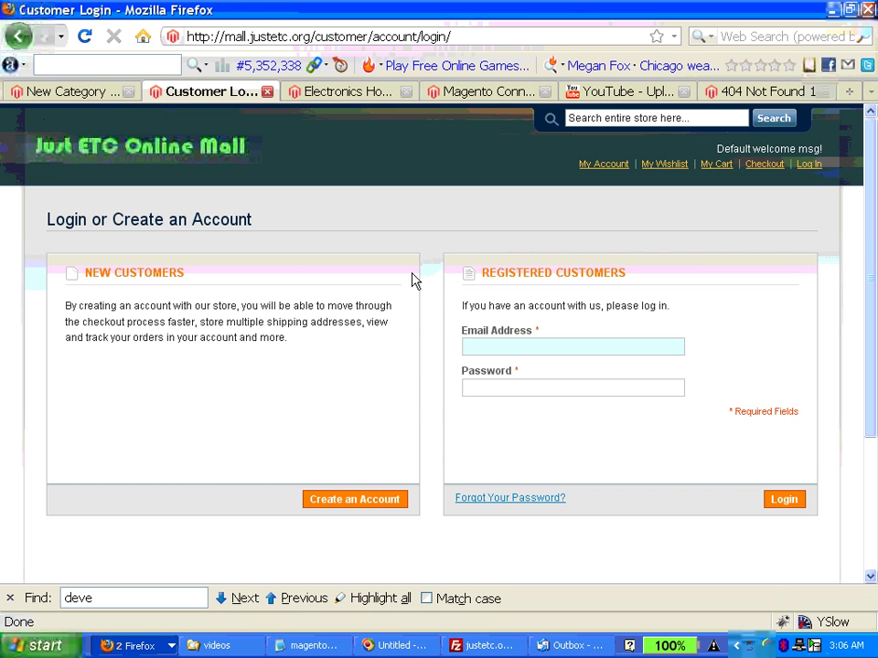
Return to the Magento admin tab with the electronics category under Electronics.com
left_click(101, 91)
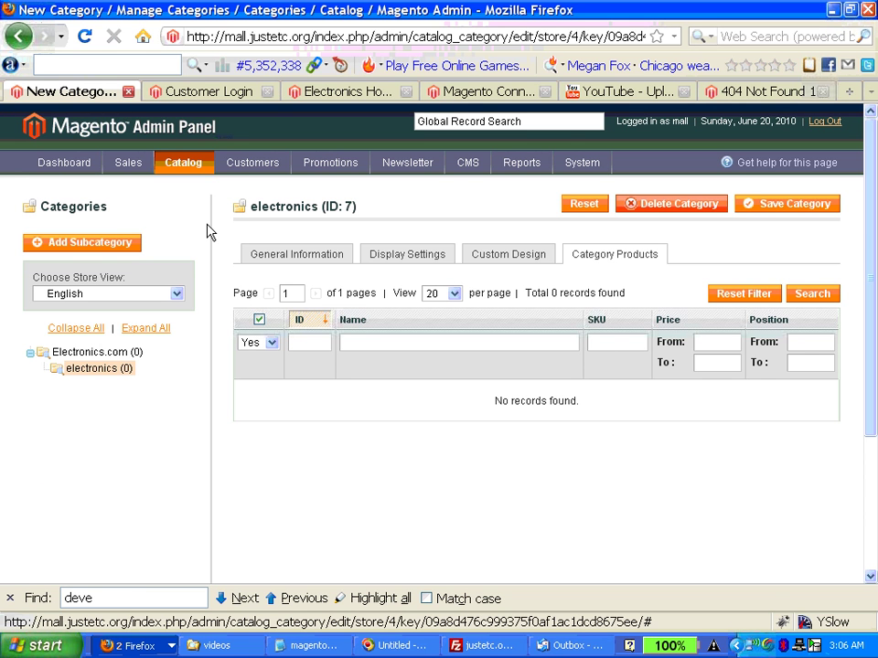